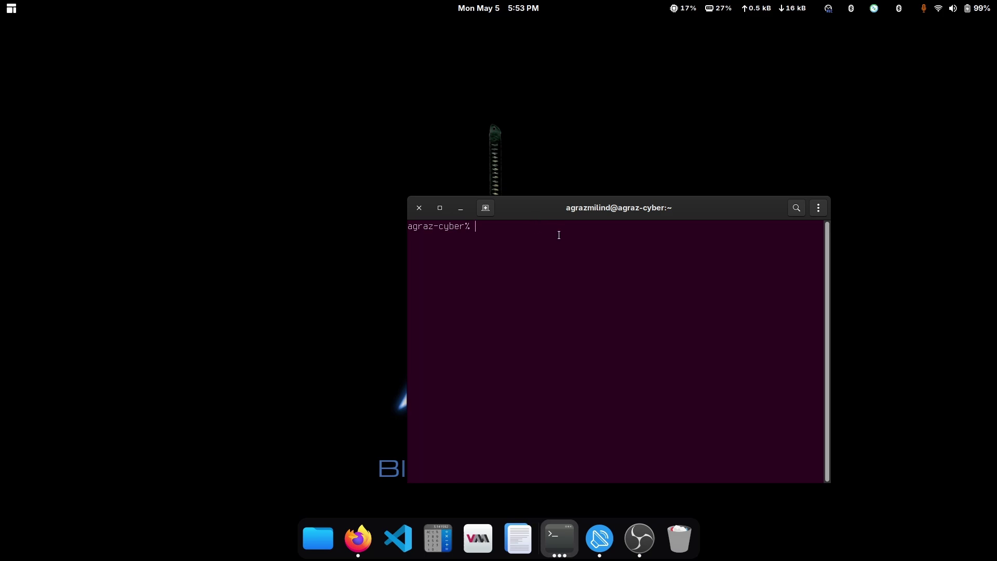
# - List the available capture interfaces with sudo tcpdump -D, entering the sudo password for authentication
pyautogui.write('sudo tcpdump -')
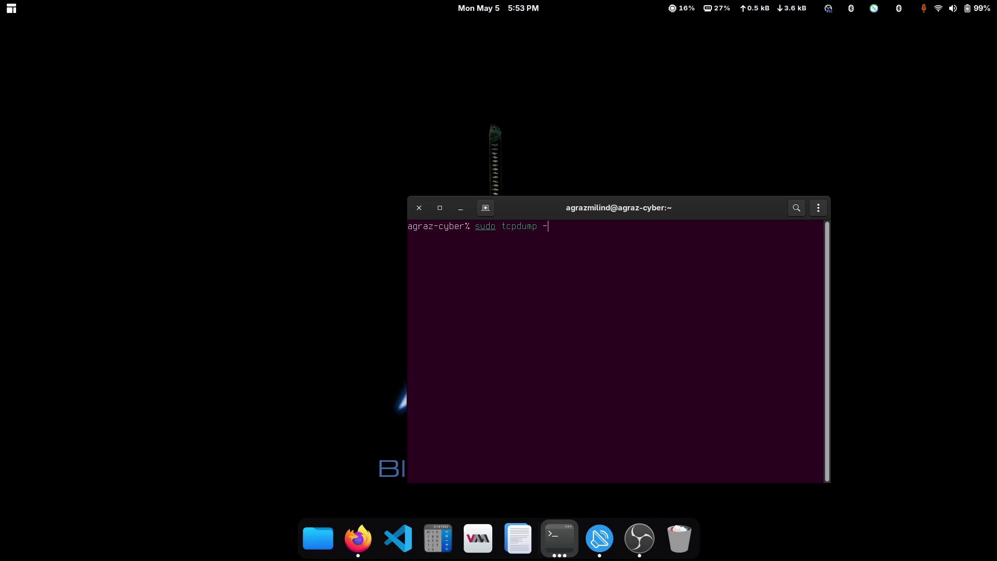
pyautogui.write('D')
pyautogui.press('Return')
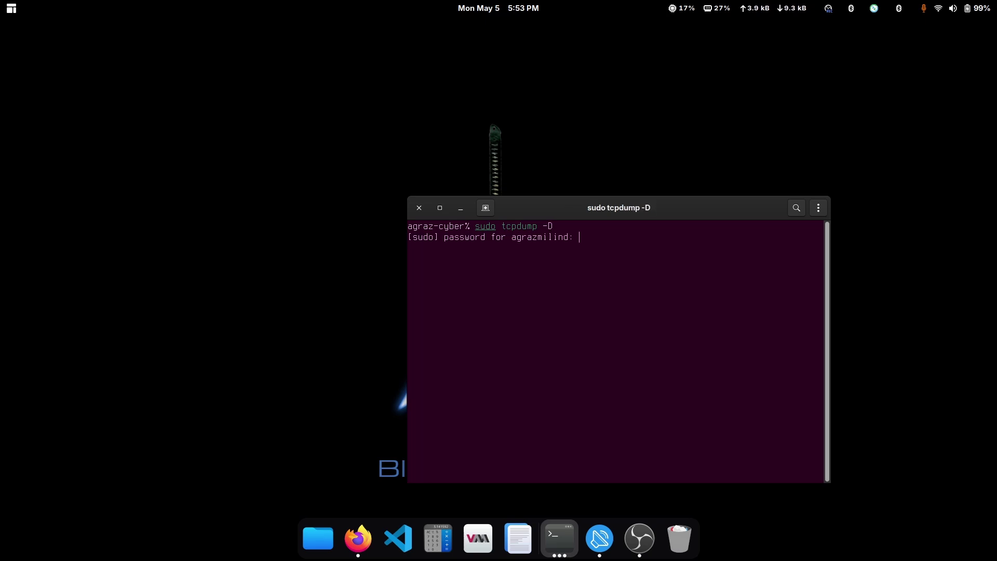
pyautogui.press('Return')
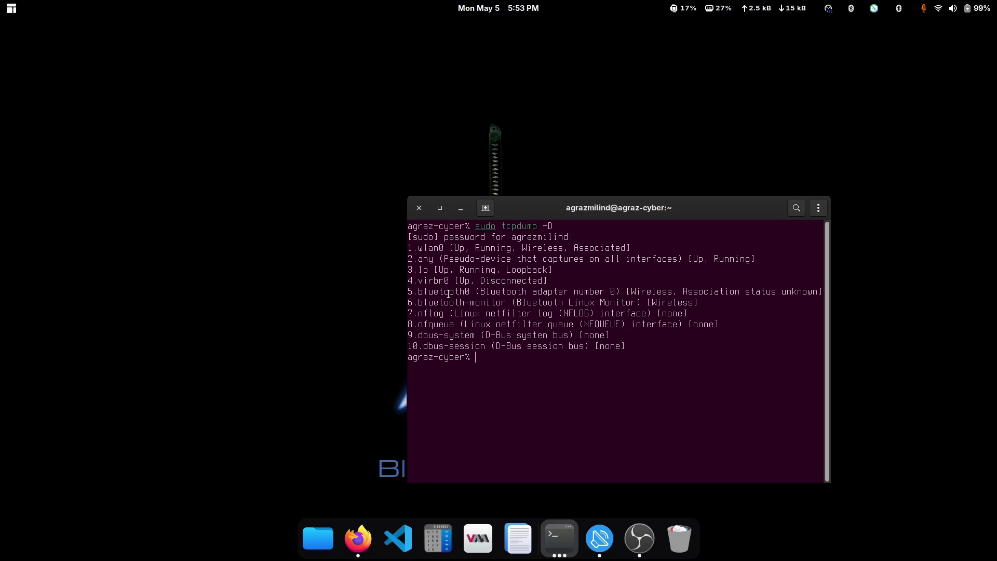
# - Check the wlan0 entry in the interface list and glance at the system quick settings for the Wi-Fi connection
pyautogui.moveTo(447, 249); pyautogui.dragTo(419, 246)
pyautogui.press('super+s')
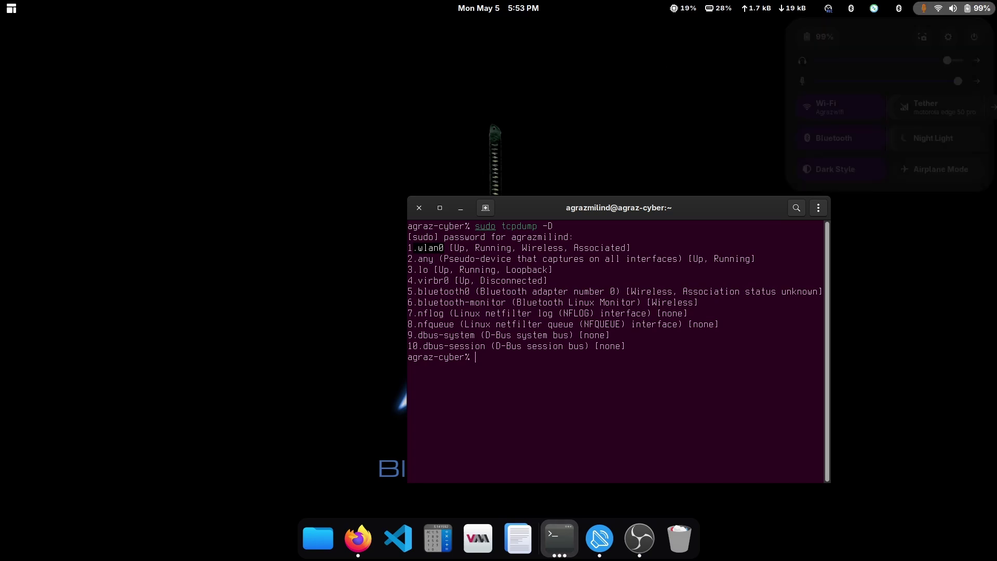
pyautogui.press('Escape')
pyautogui.click(491, 359)
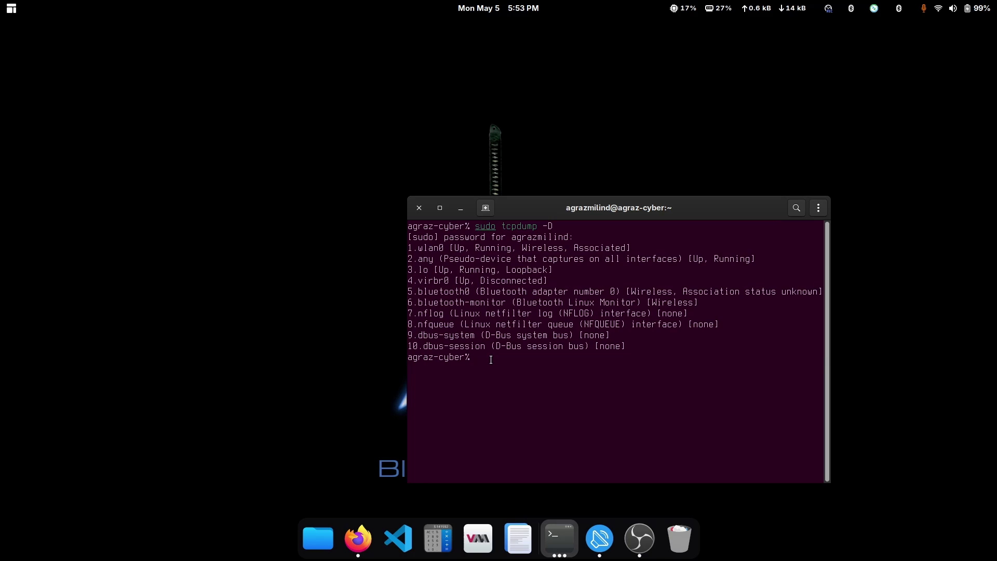
# - Write the command sudo tcpdump -i wlan0 -s 0 -w capture.pcap at the prompt without running it
pyautogui.write('sudo t')
pyautogui.write('cpdump')
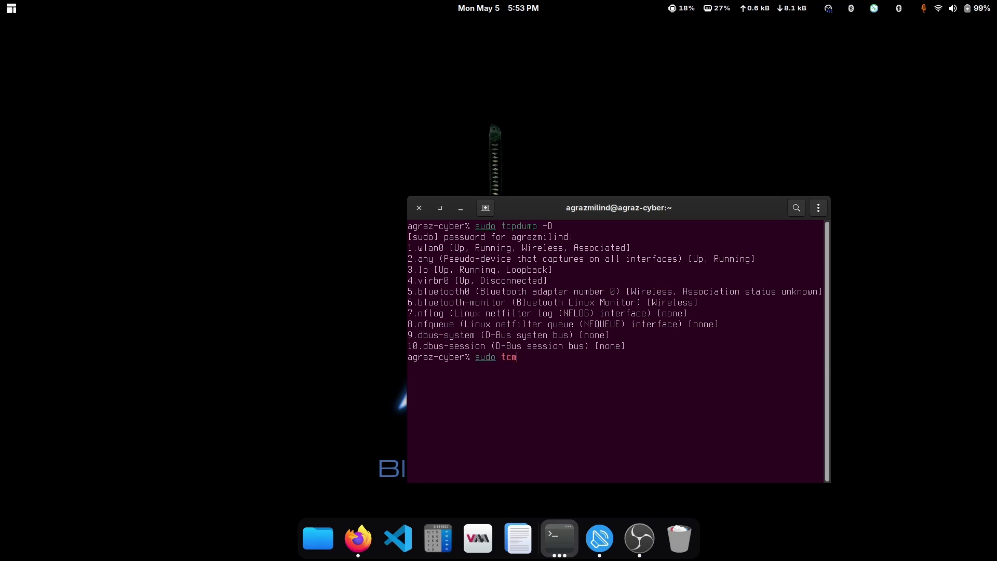
pyautogui.write(' -iu ')
pyautogui.write(' w')
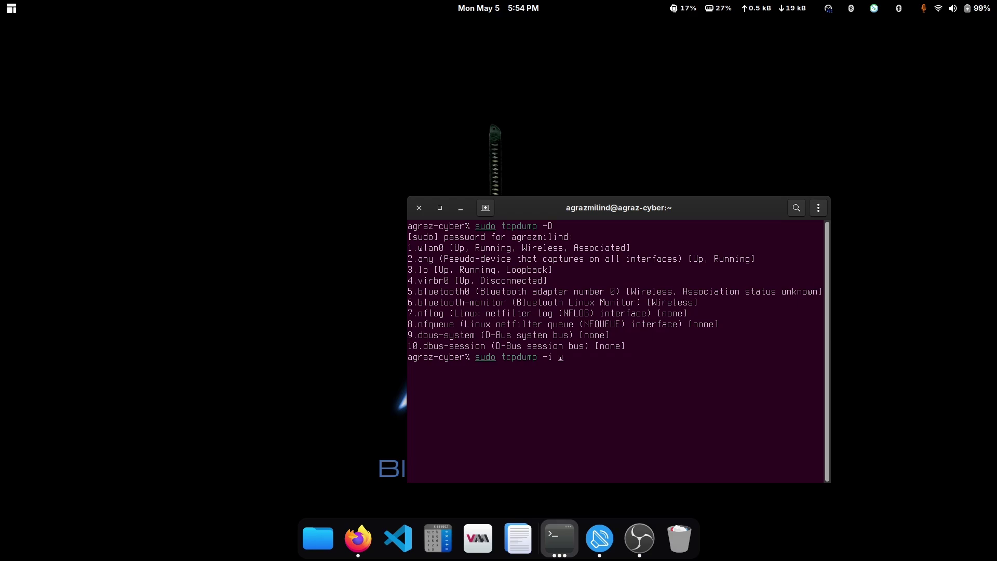
pyautogui.write('lan0 -s 0')
pyautogui.write('-w')
pyautogui.write('cap')
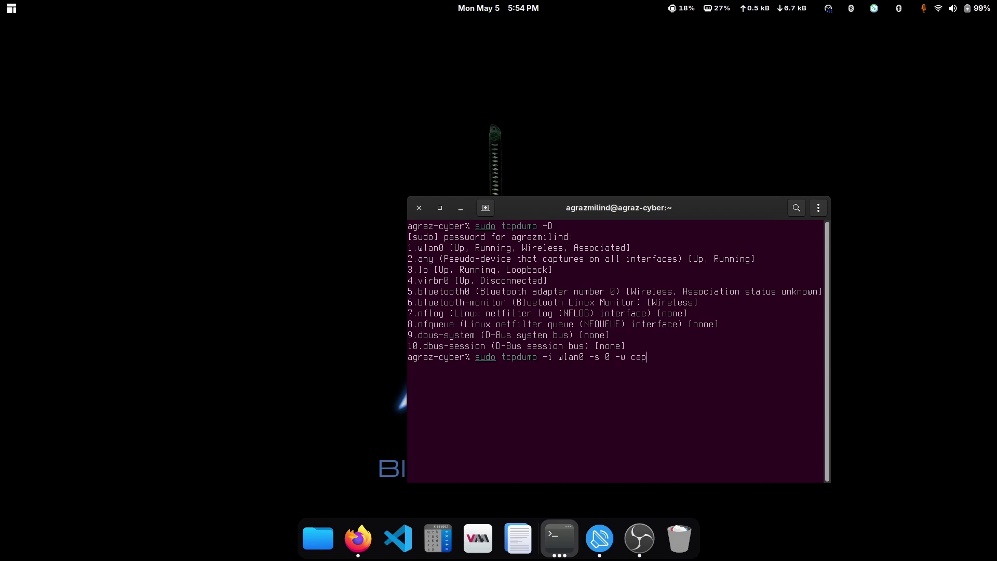
pyautogui.write('ture.pcap')
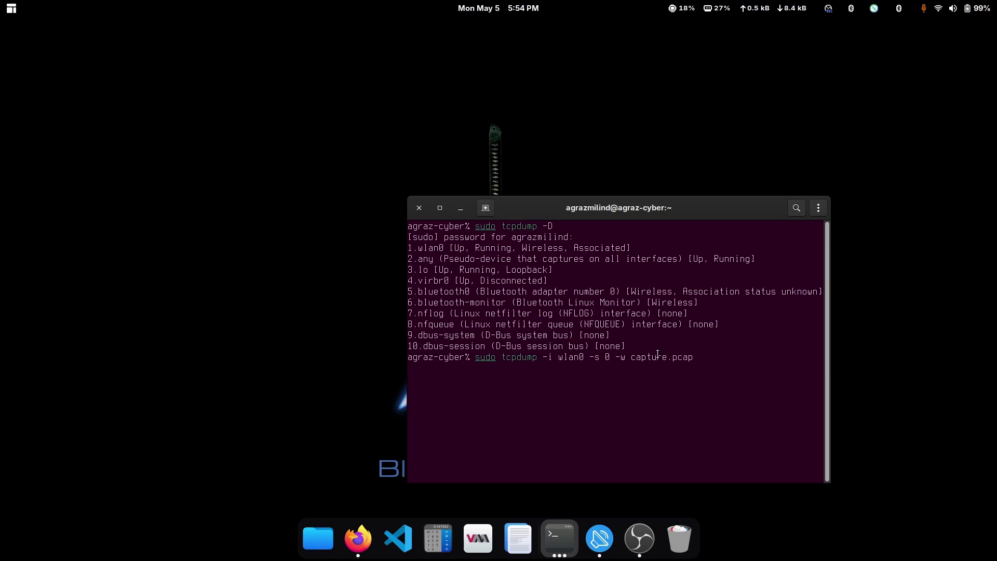
# - In the Files app, open Documents/Projects/packet-sniffing-project and copy the folder's full path
pyautogui.click(317, 538)
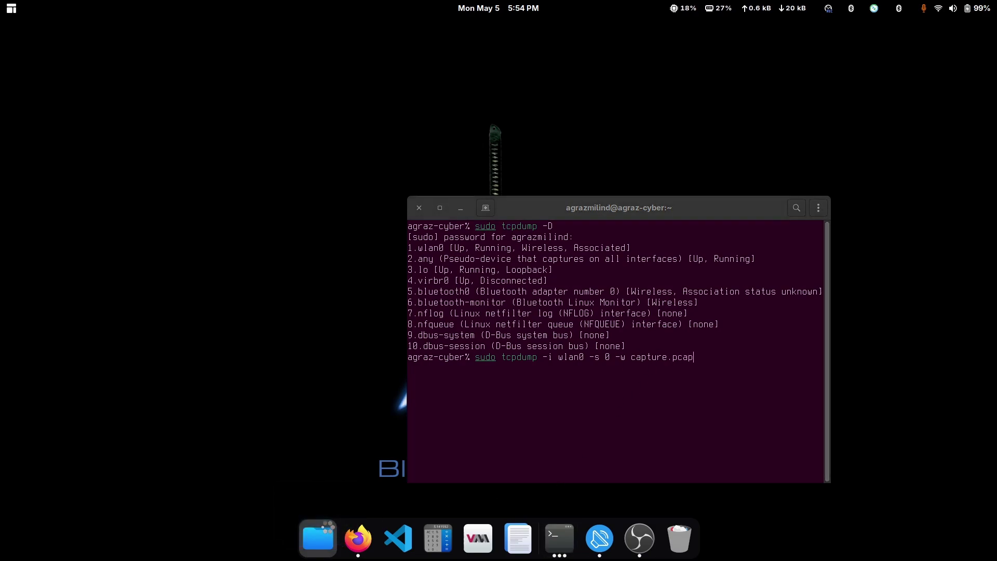
pyautogui.click(73, 165)
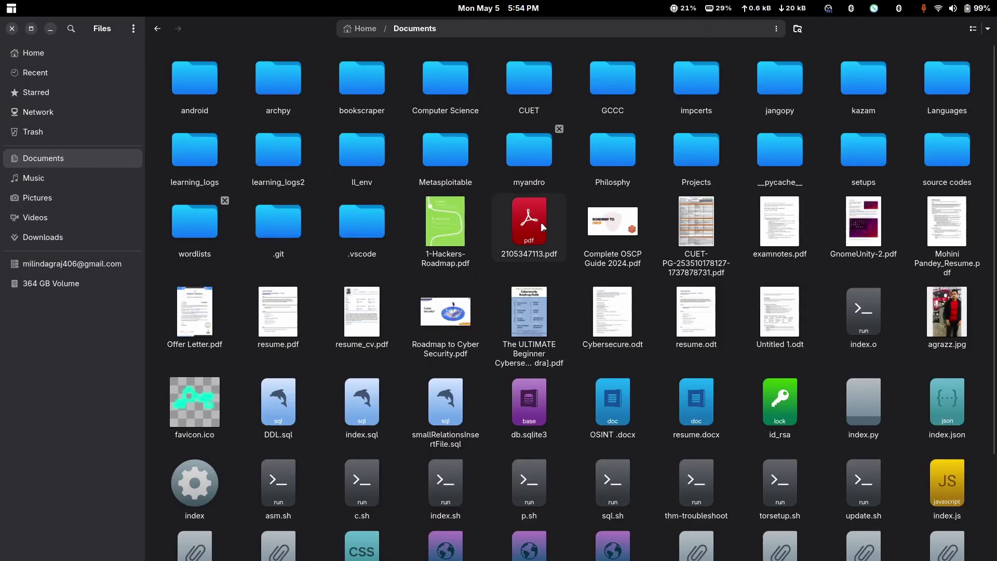
pyautogui.doubleClick(734, 196)
pyautogui.doubleClick(179, 103)
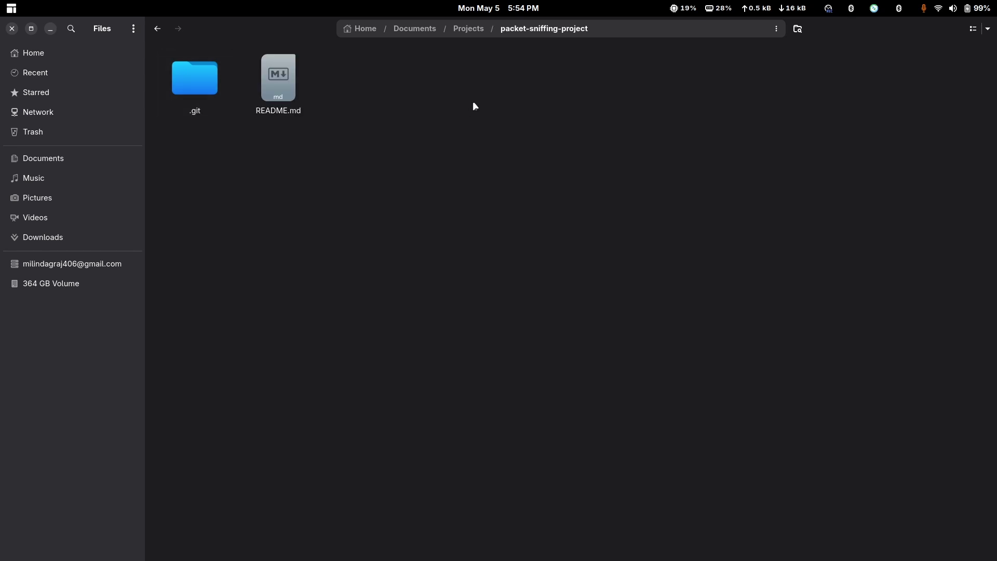
pyautogui.click(616, 30)
pyautogui.rightClick(525, 27)
pyautogui.click(541, 58)
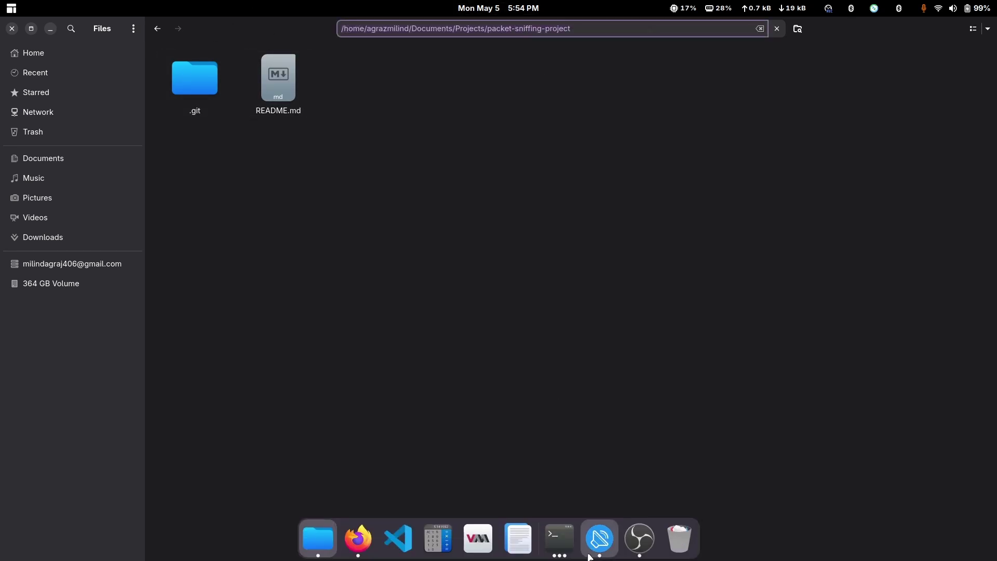
# - Back in the terminal, insert the copied packet-sniffing-project path plus a slash before capture.pcap, and minimize the file manager
pyautogui.press('super')
pyautogui.click(774, 431)
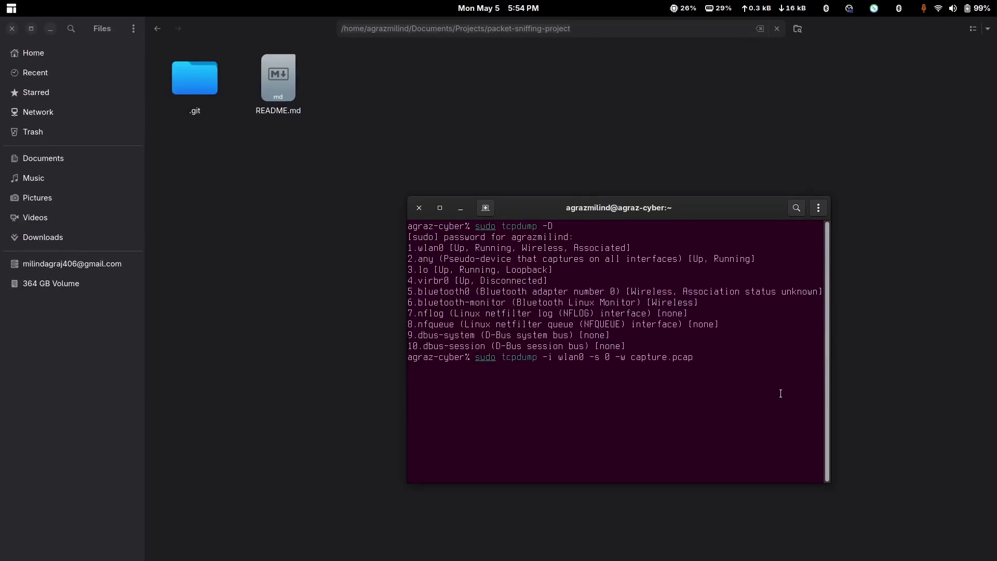
pyautogui.hotkey('ctrl', 'shift', 'v')
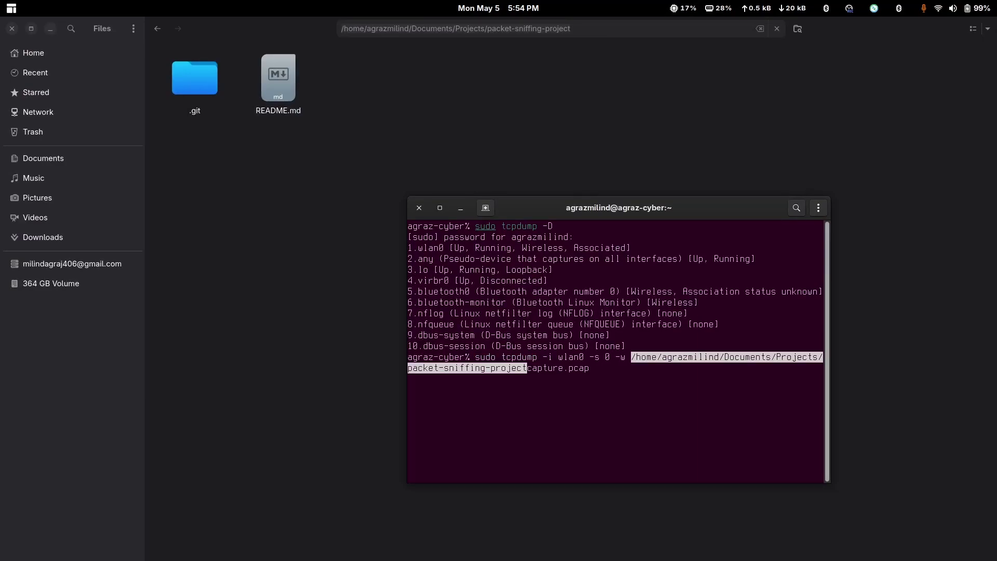
pyautogui.write('/')
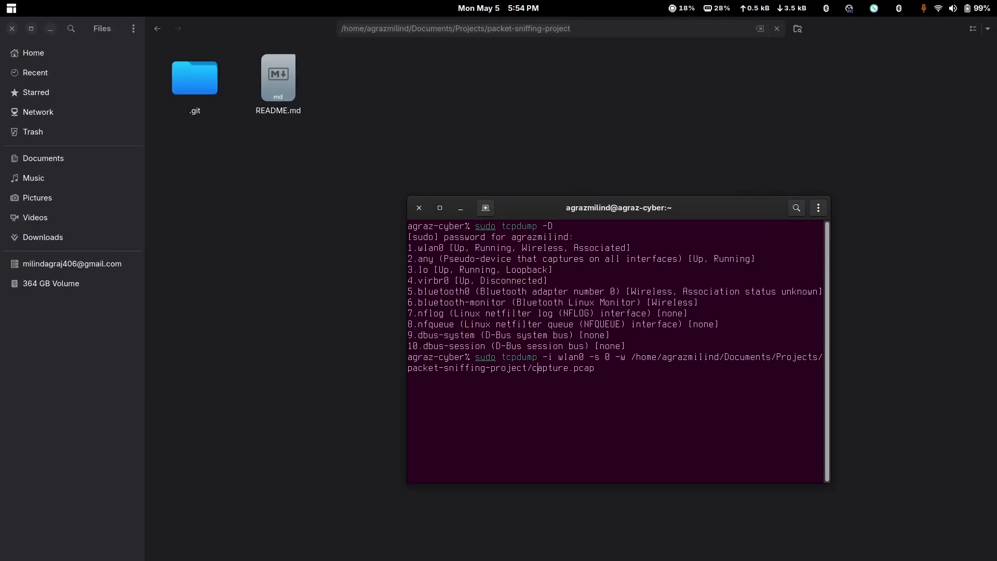
pyautogui.press('End')
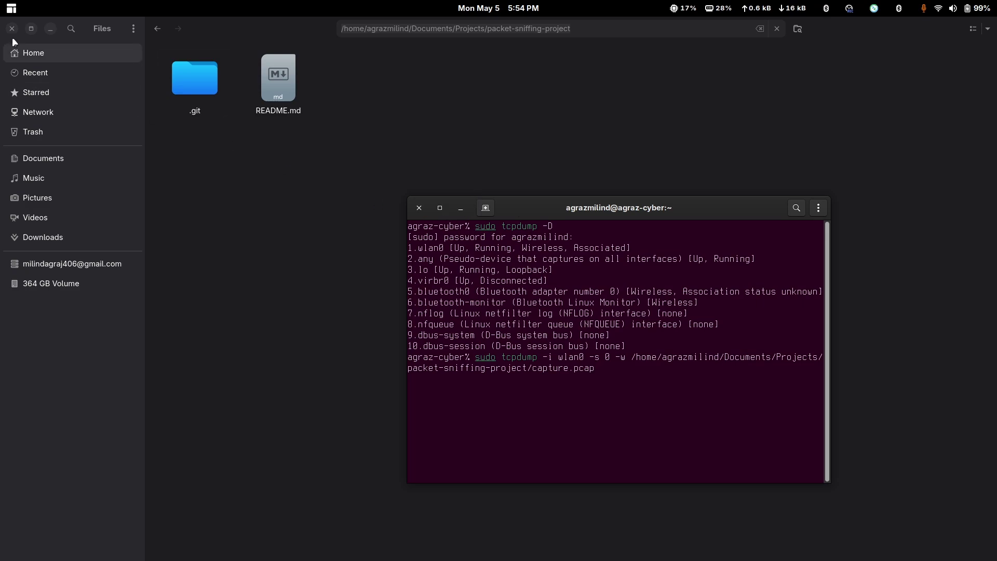
pyautogui.click(51, 29)
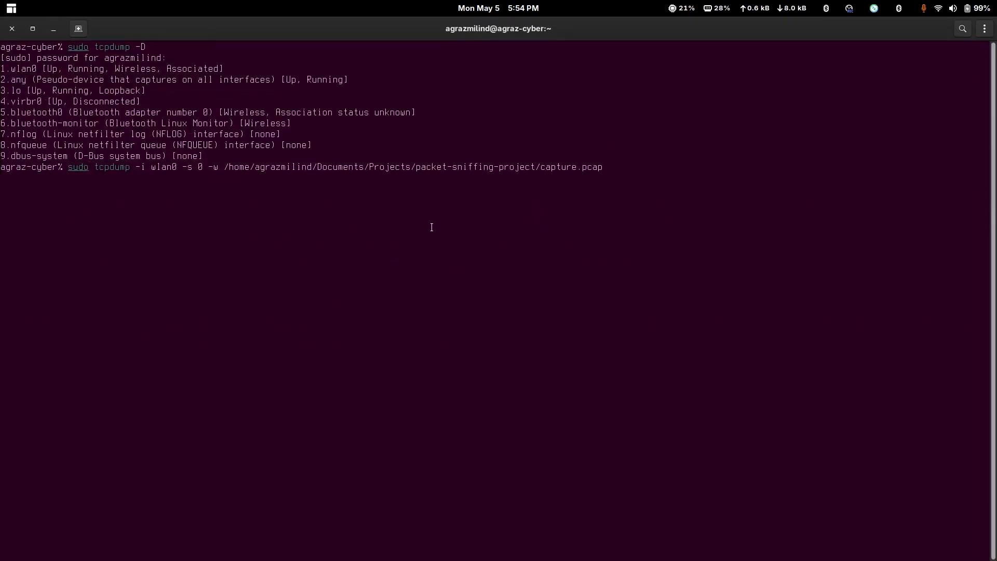
# - Run the wlan0 capture into capture.pcap, check its link type and snapshot length, and stop it to review the packet count
pyautogui.press('Return')
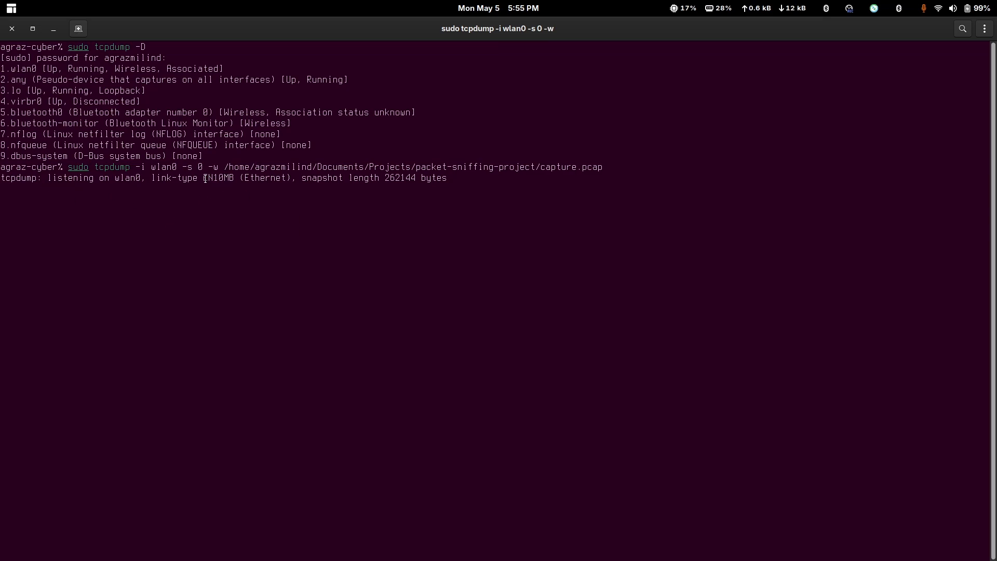
pyautogui.moveTo(205, 179); pyautogui.dragTo(235, 179)
pyautogui.click(236, 179)
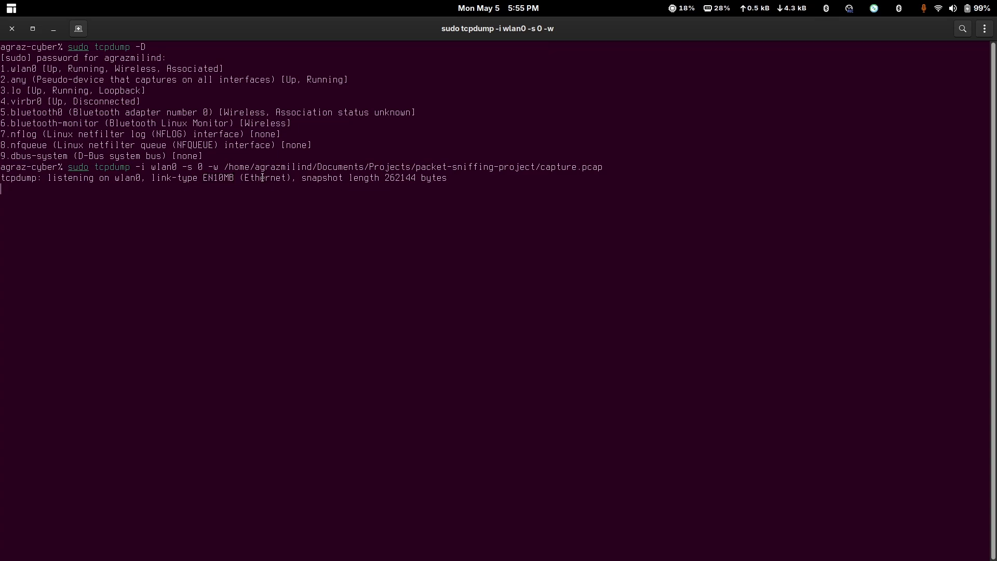
pyautogui.moveTo(416, 179); pyautogui.dragTo(384, 178)
pyautogui.click(477, 178)
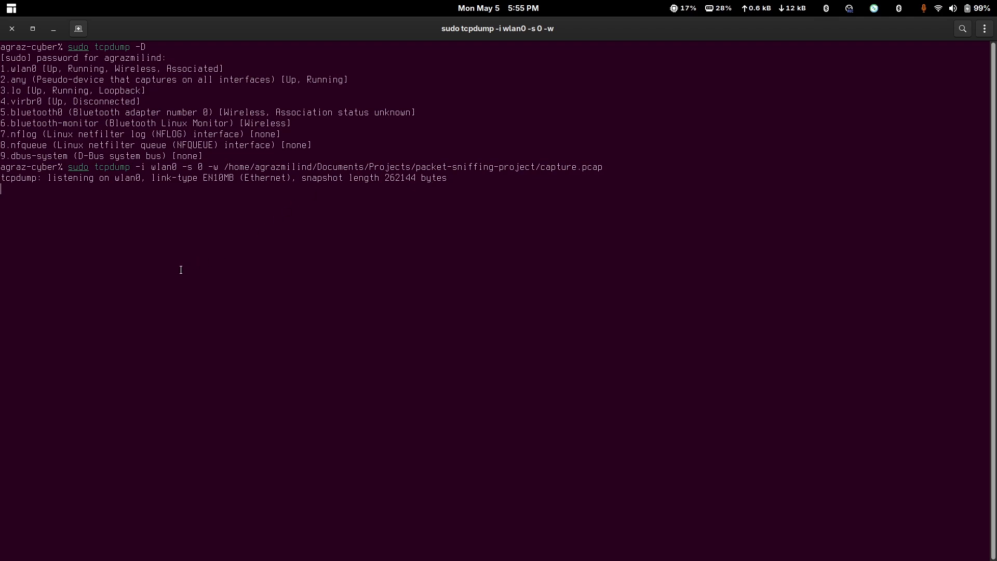
pyautogui.hotkey('ctrl', 'c')
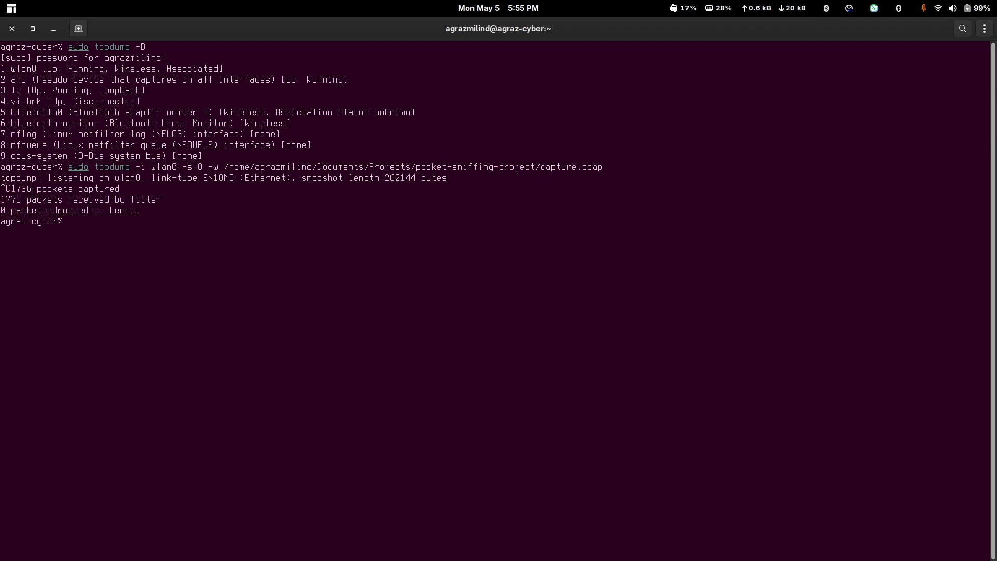
pyautogui.moveTo(32, 190); pyautogui.dragTo(11, 191)
pyautogui.click(21, 203)
# - Capture only port 80 or port 53 traffic with sudo tcpdump -i wlan0 port 80 or port 53 -w filtered.pcap, and stop the capture
pyautogui.write('sudo tcpdump -')
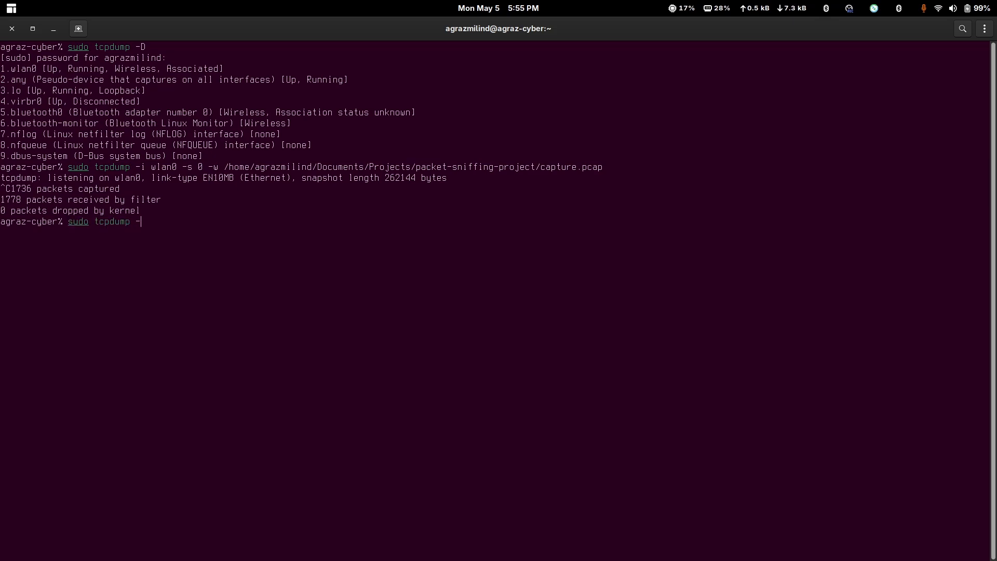
pyautogui.write('i wlan0 ')
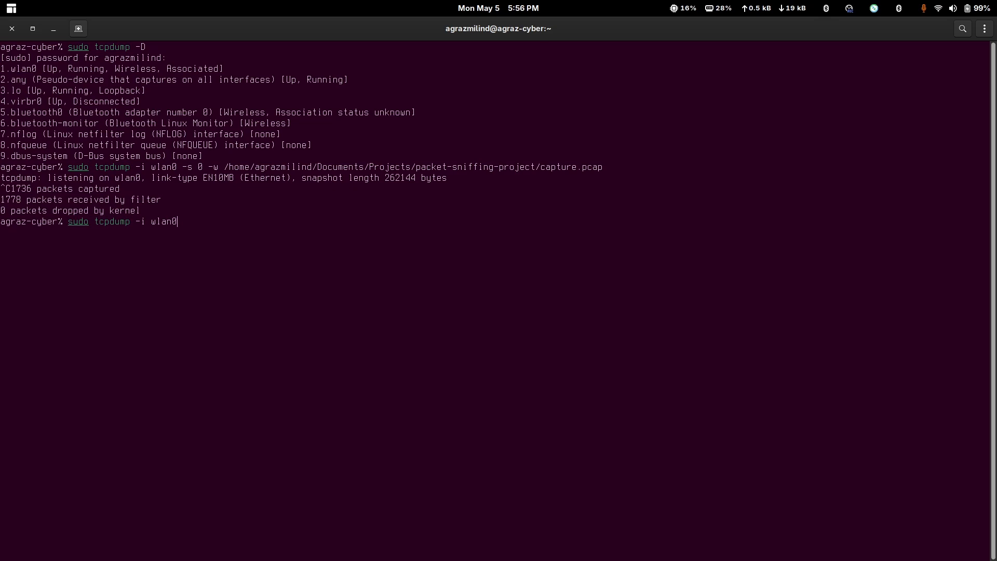
pyautogui.write('port 80 or port 54')
pyautogui.press('BackSpace')
pyautogui.write('3 -w filtered.pcap')
pyautogui.press('Return')
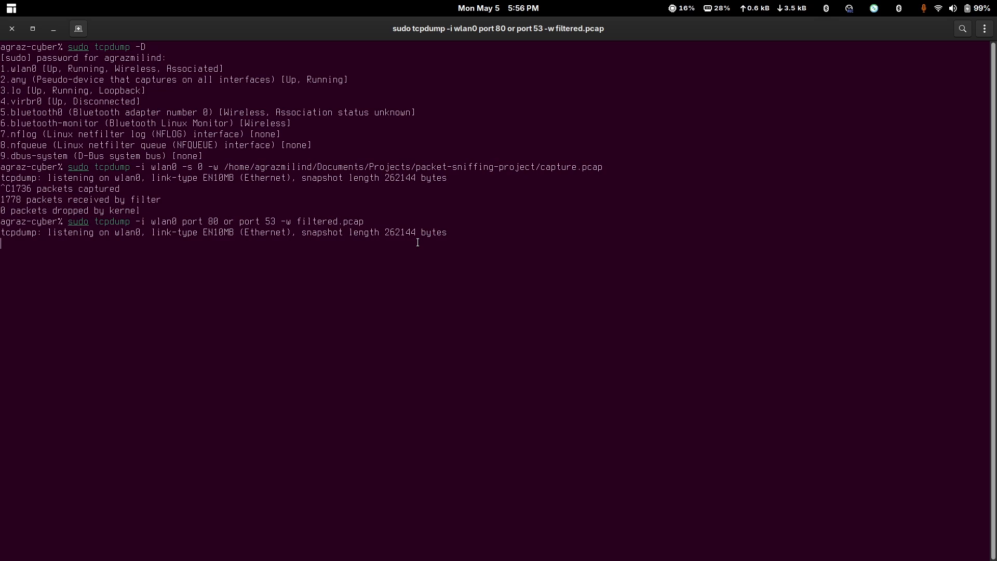
pyautogui.hotkey('ctrl', 'c')
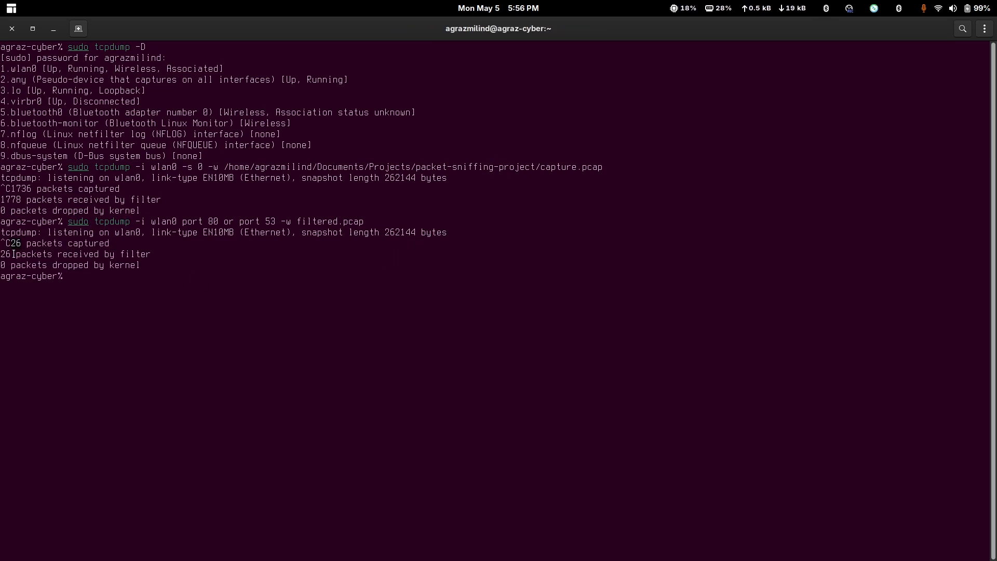
# - Look through the packet-sniffing-project folder in the Files app for the saved capture files
pyautogui.click(317, 540)
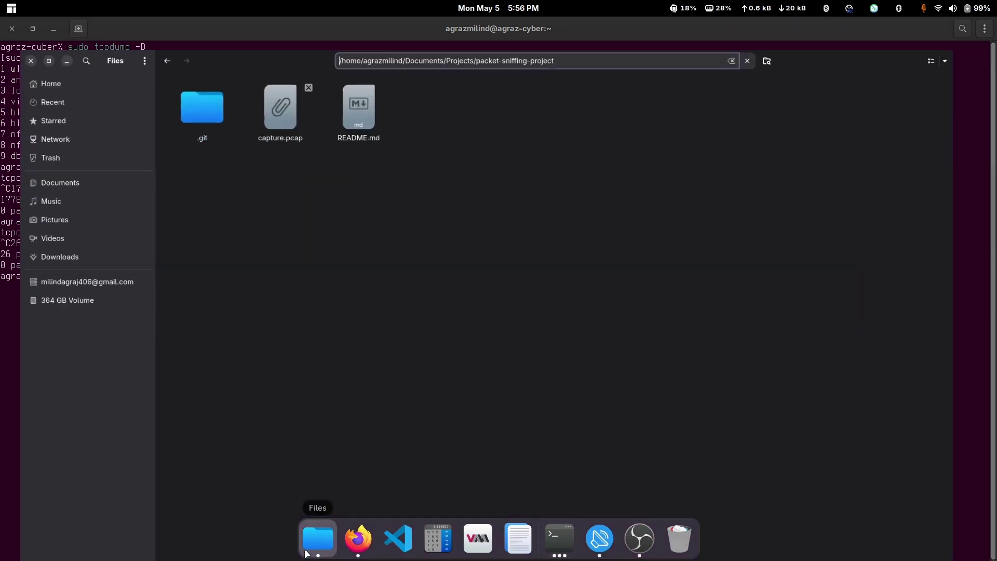
pyautogui.click(297, 89)
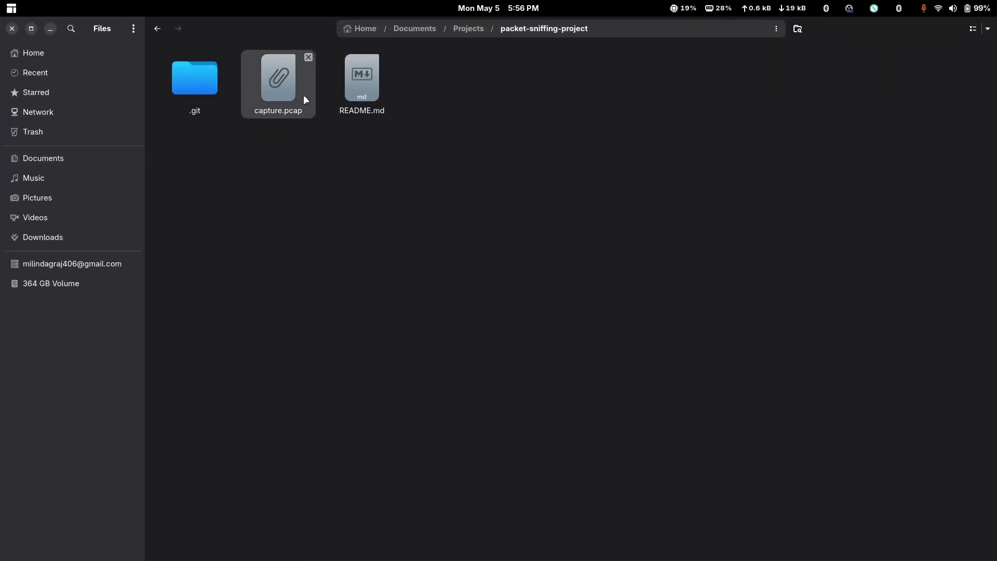
pyautogui.click(464, 30)
pyautogui.doubleClick(219, 114)
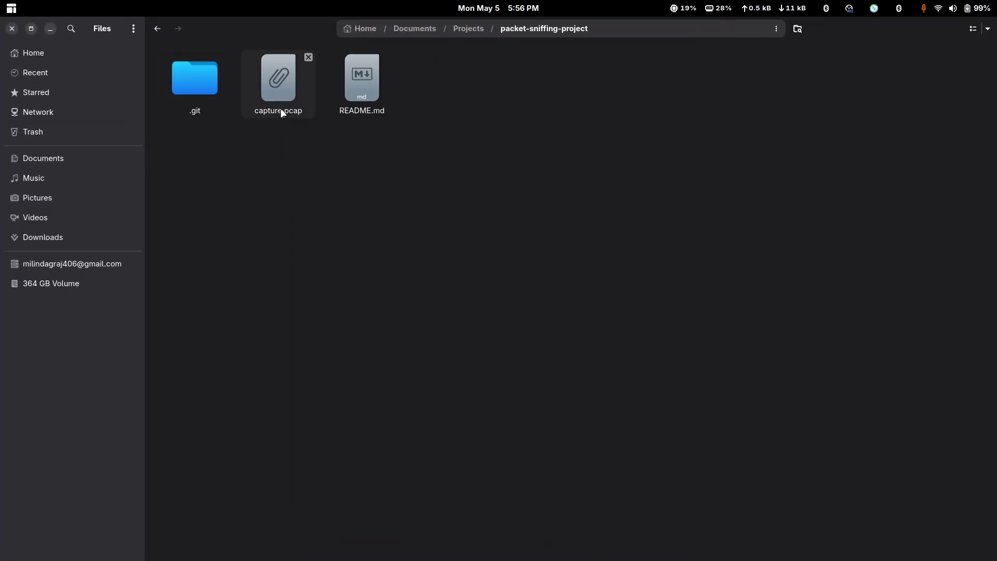
# - Return to the terminal, review the first capture's output path, and list the current directory with ls to locate filtered.pcap
pyautogui.moveTo(561, 540)
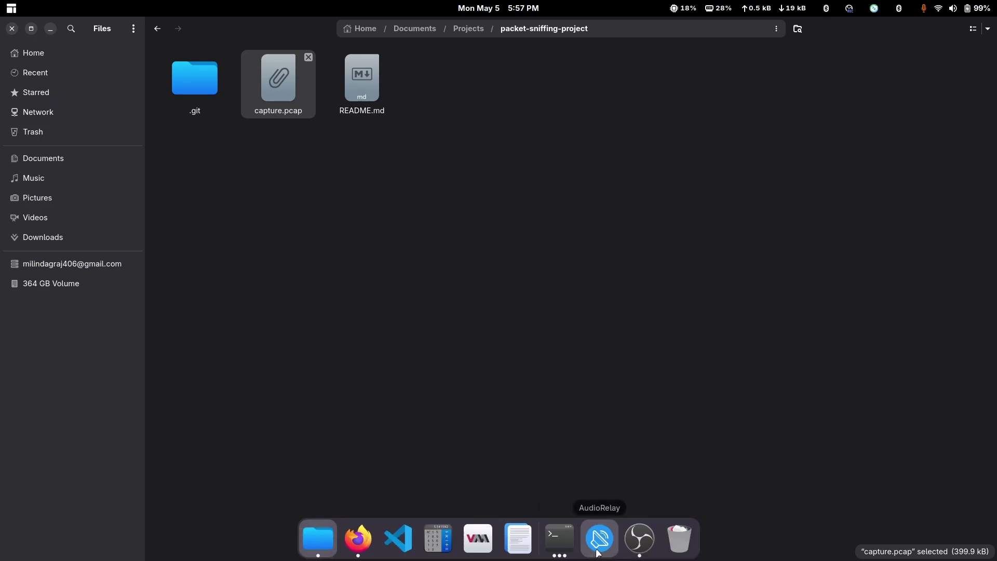
pyautogui.click(574, 546)
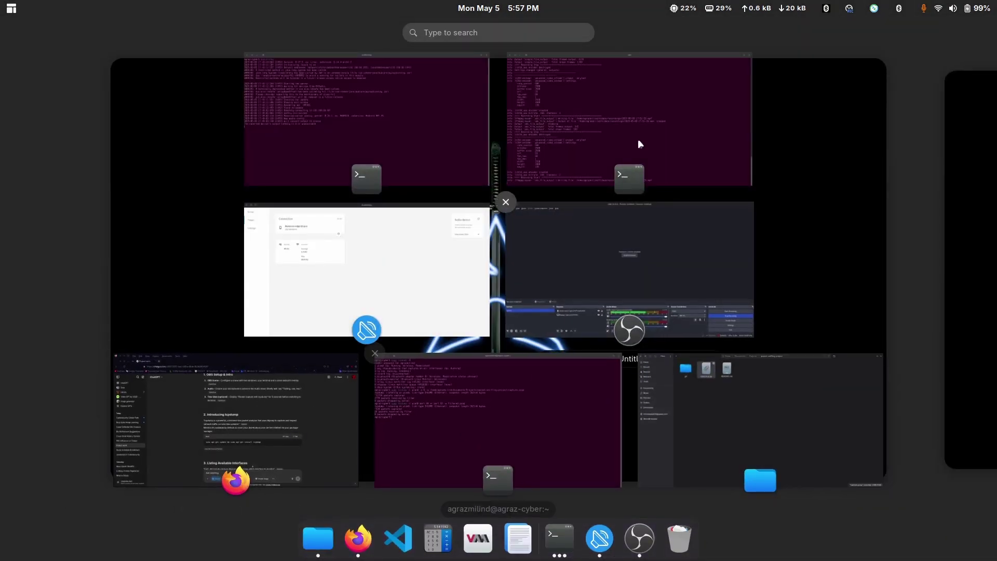
pyautogui.click(519, 403)
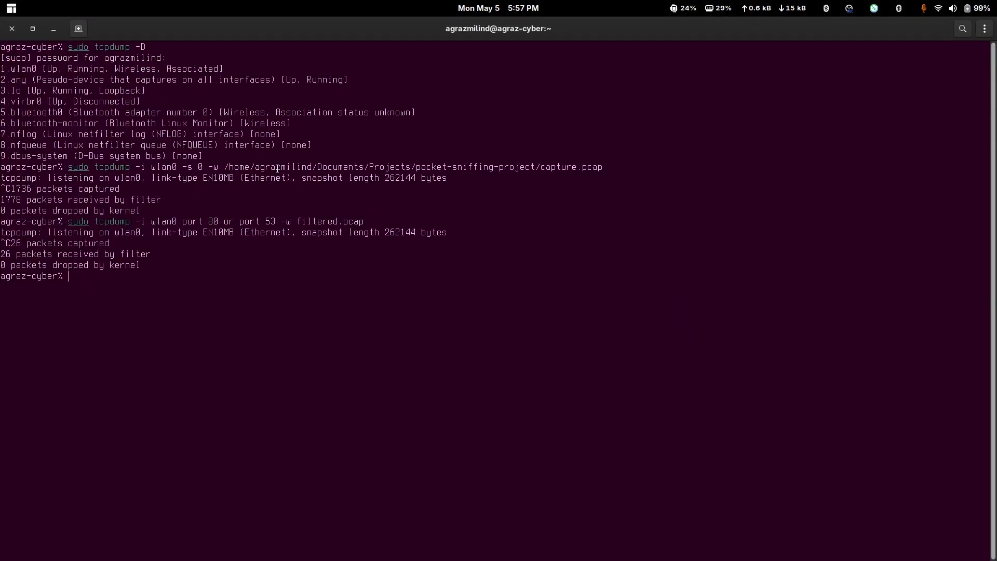
pyautogui.moveTo(221, 168); pyautogui.dragTo(571, 169)
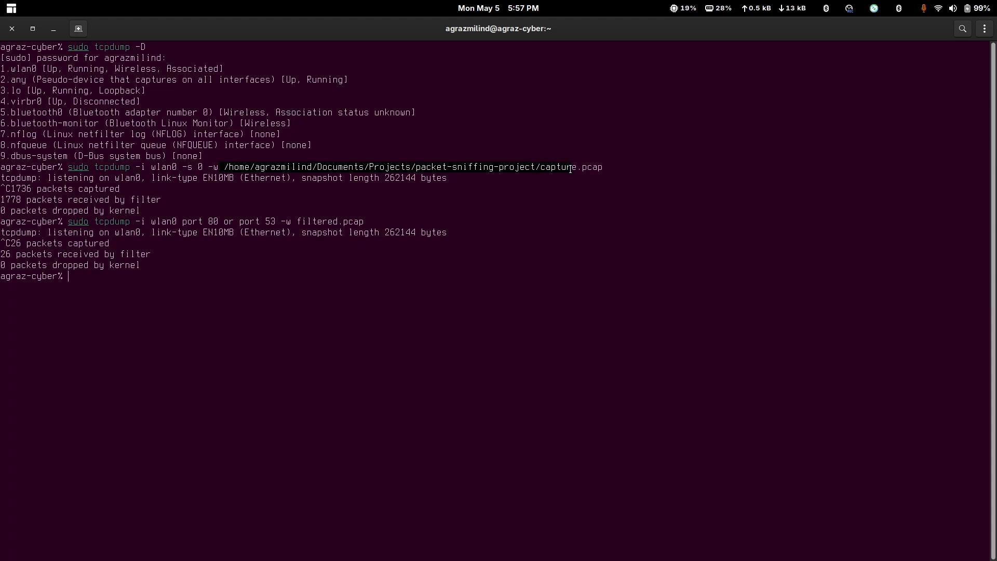
pyautogui.click(242, 277)
pyautogui.write('ls')
pyautogui.press('Return')
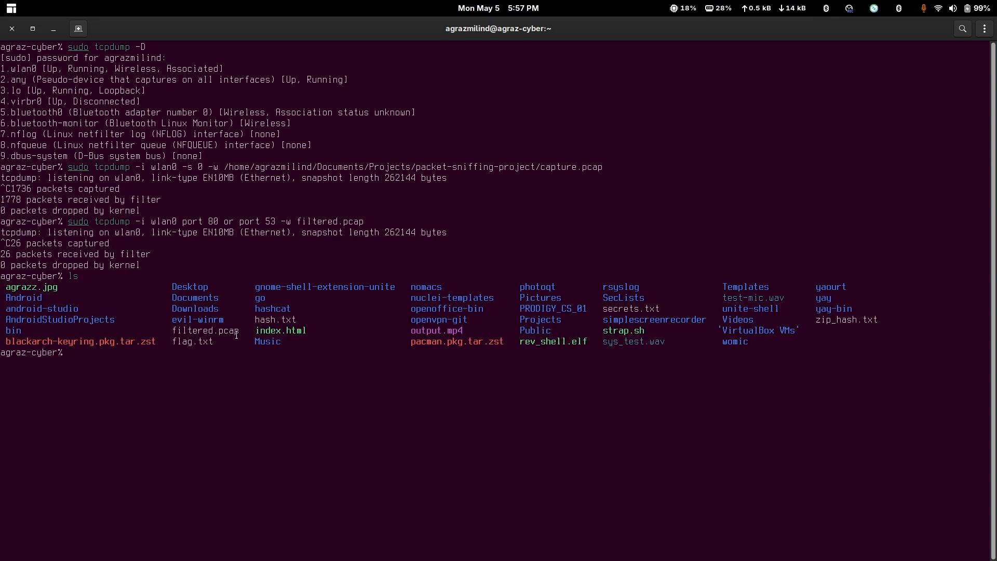
pyautogui.moveTo(170, 330); pyautogui.dragTo(239, 331)
pyautogui.moveTo(363, 553)
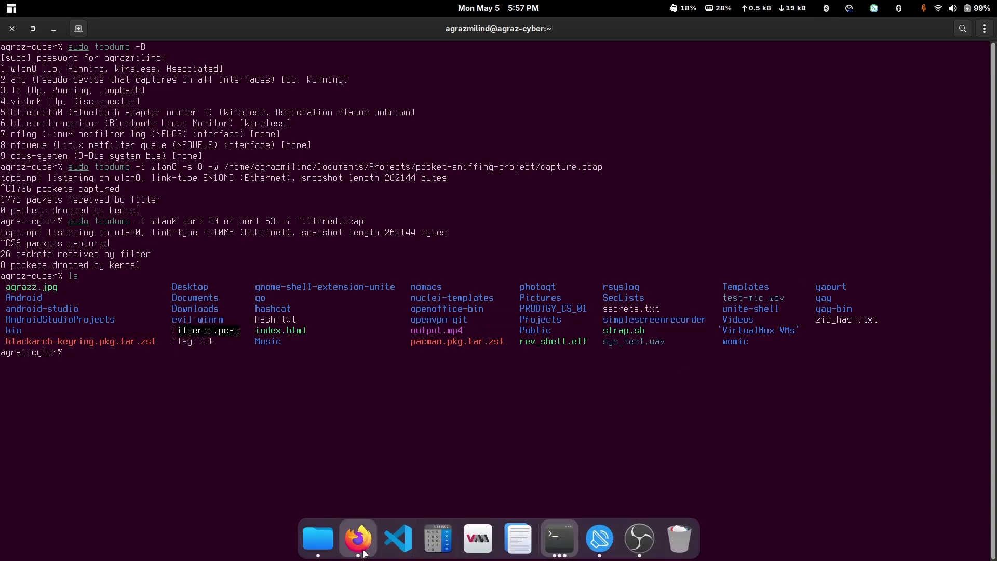
# - In the Files app, transfer filtered.pcap from the Home folder into Documents/Projects/packet-sniffing-project
pyautogui.click(318, 538)
pyautogui.click(73, 58)
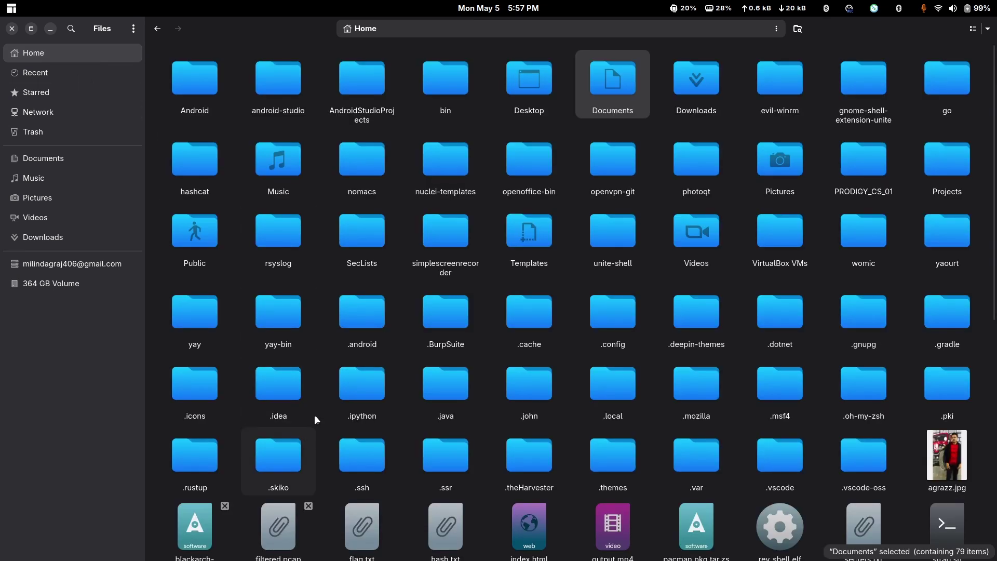
pyautogui.scroll(-8, 314, 414)
pyautogui.scroll(2, 534, 330)
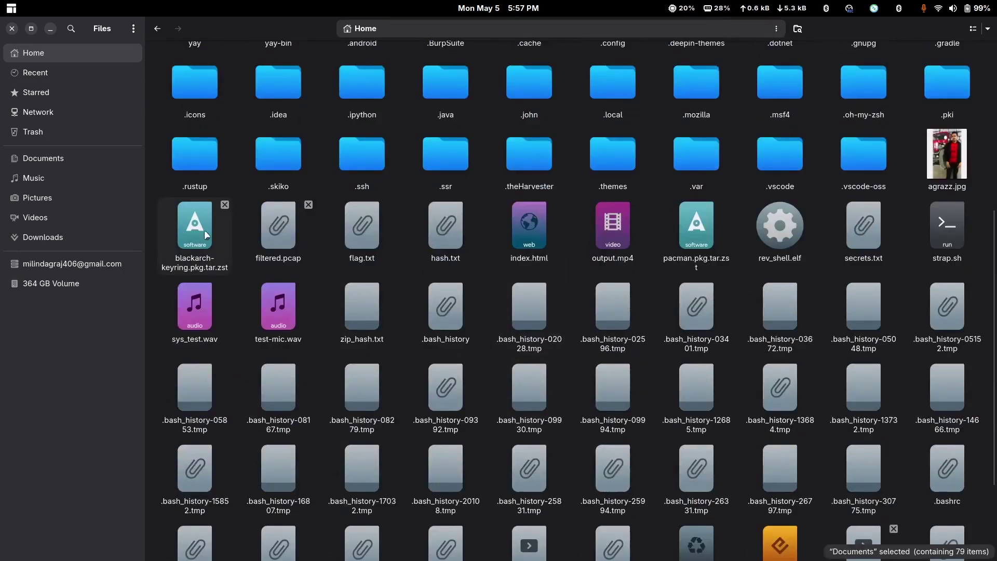
pyautogui.rightClick(277, 225)
pyautogui.click(295, 277)
pyautogui.click(77, 157)
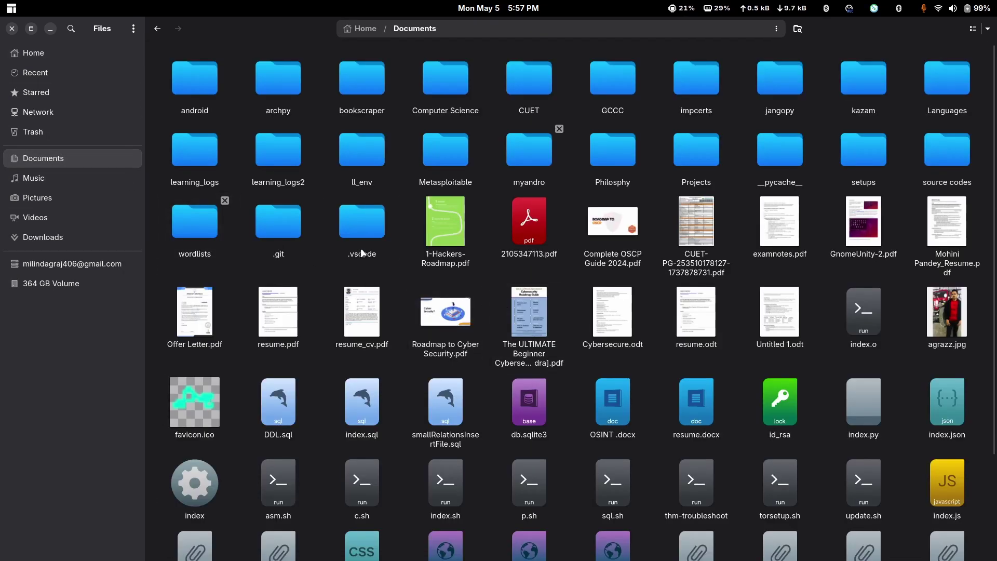
pyautogui.doubleClick(695, 164)
pyautogui.doubleClick(227, 83)
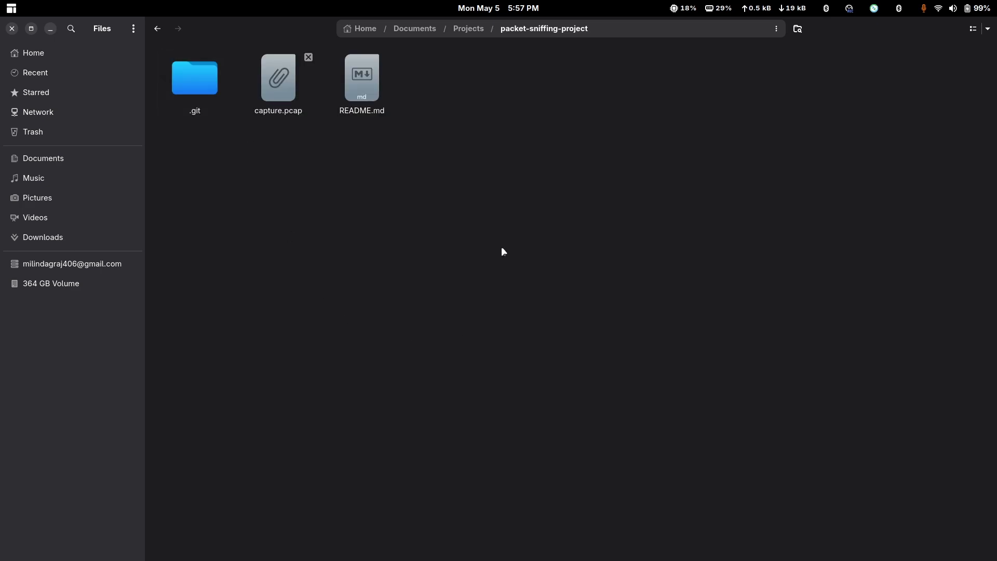
pyautogui.rightClick(502, 248)
pyautogui.click(541, 315)
pyautogui.click(285, 187)
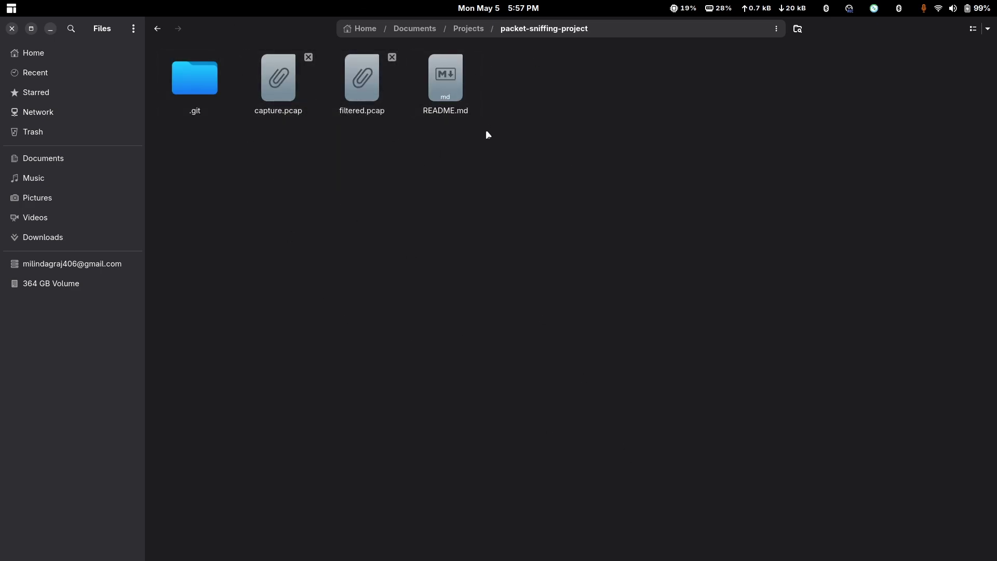
# - Return to the terminal and review the filtered capture's output, comparing its filtered.pcap output name with the first capture's full path
pyautogui.click(572, 554)
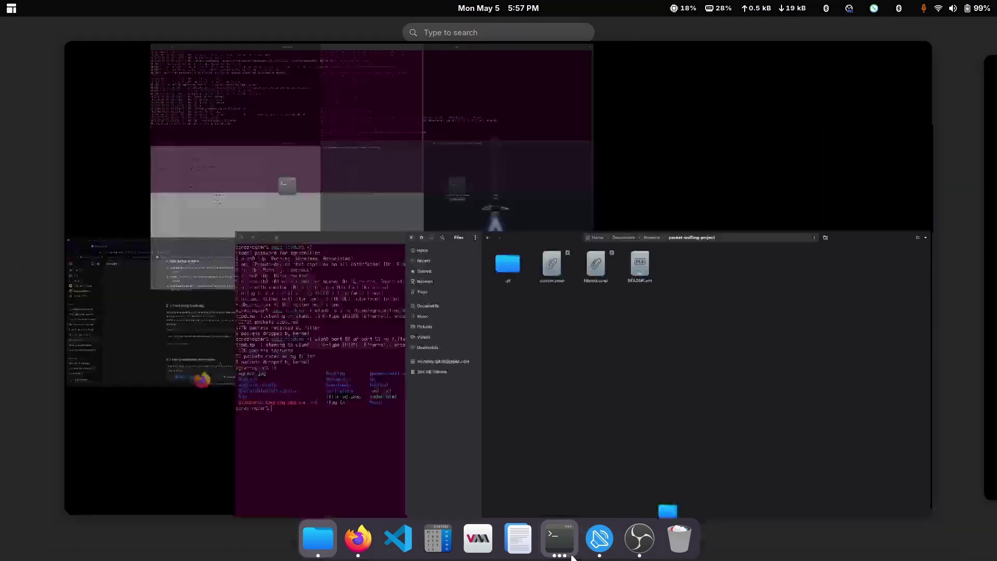
pyautogui.click(530, 399)
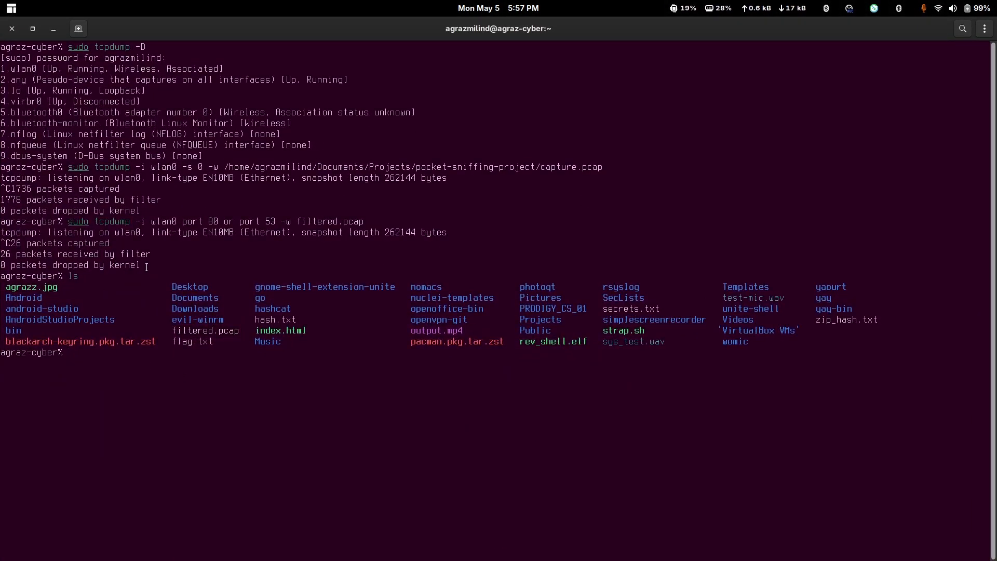
pyautogui.moveTo(145, 266); pyautogui.dragTo(166, 223)
pyautogui.click(165, 222)
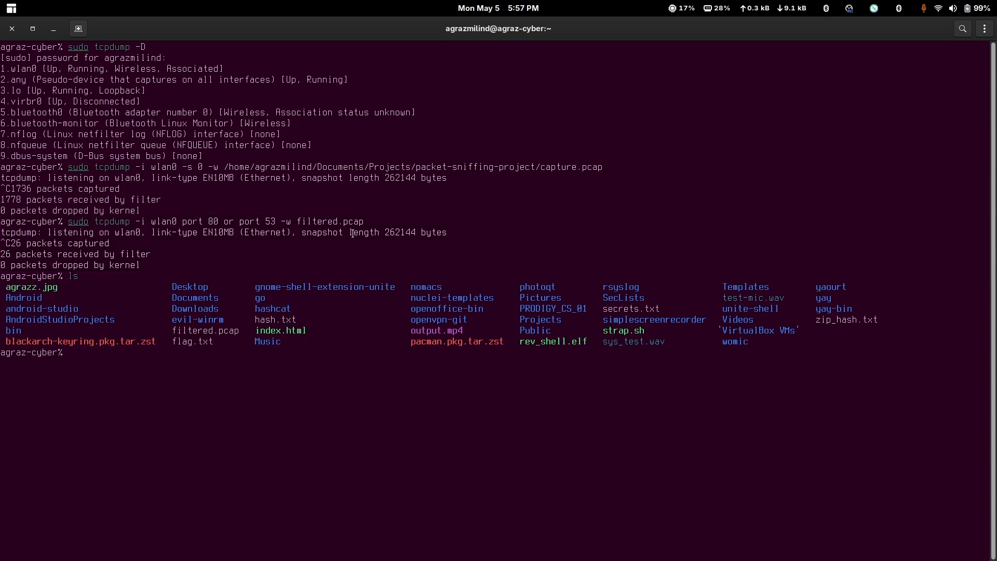
pyautogui.moveTo(366, 222); pyautogui.dragTo(298, 225)
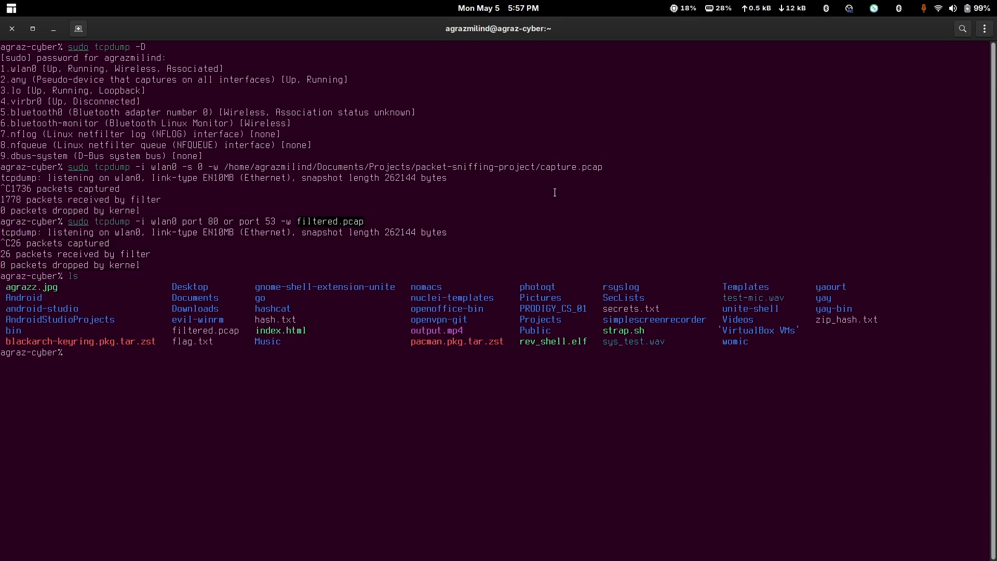
pyautogui.moveTo(208, 167); pyautogui.dragTo(604, 167)
pyautogui.click(490, 214)
# - Start a live capture on wlan0 without name resolution by running sudo tcpdump -i wlan0 -n
pyautogui.write('sudo tcmpd')
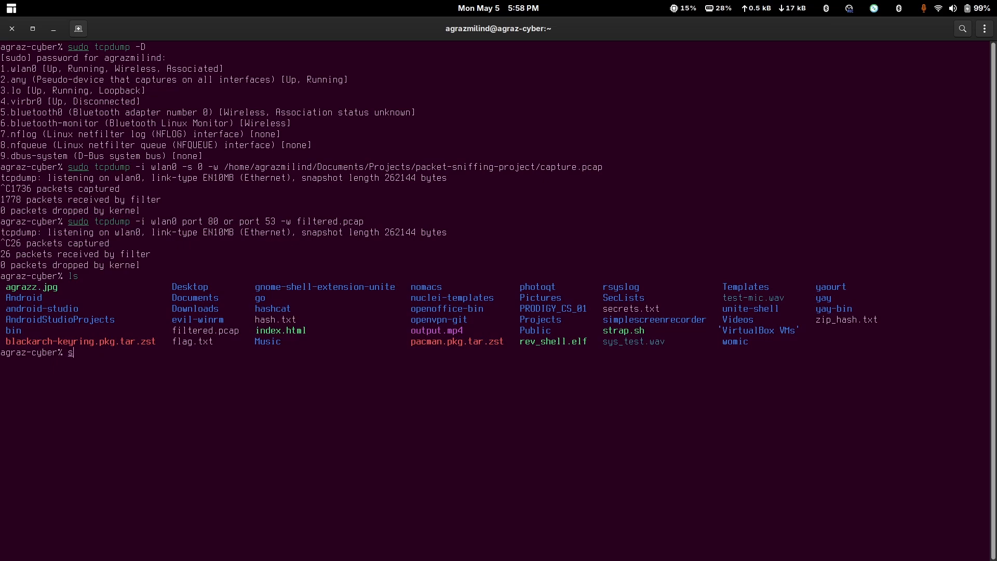
pyautogui.press('BackSpace')
pyautogui.press('BackSpace')
pyautogui.press('BackSpace')
pyautogui.write('pdump -i wlan0')
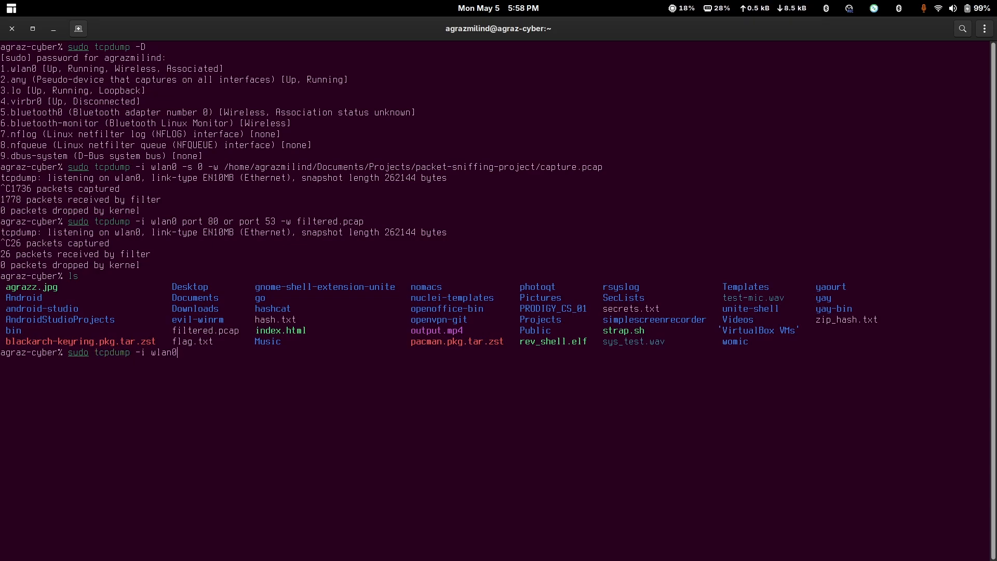
pyautogui.write(' -n')
pyautogui.press('Return')
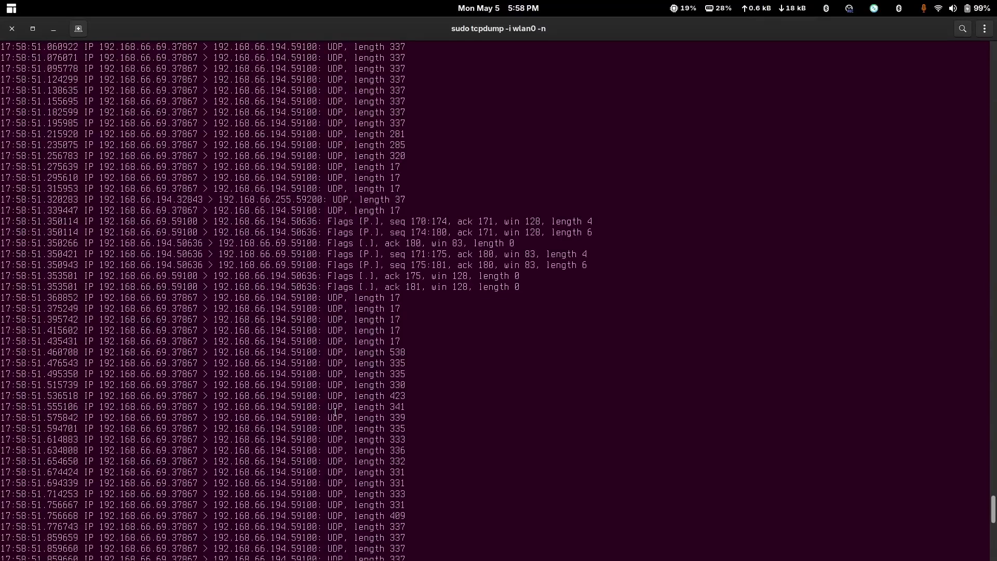
# - Examine the source address, destination address and protocol in one live packet line, and stop the capture
pyautogui.moveTo(96, 407)
pyautogui.mouseDown()
pyautogui.moveTo(200, 396)
pyautogui.moveTo(112, 407)
pyautogui.mouseUp()
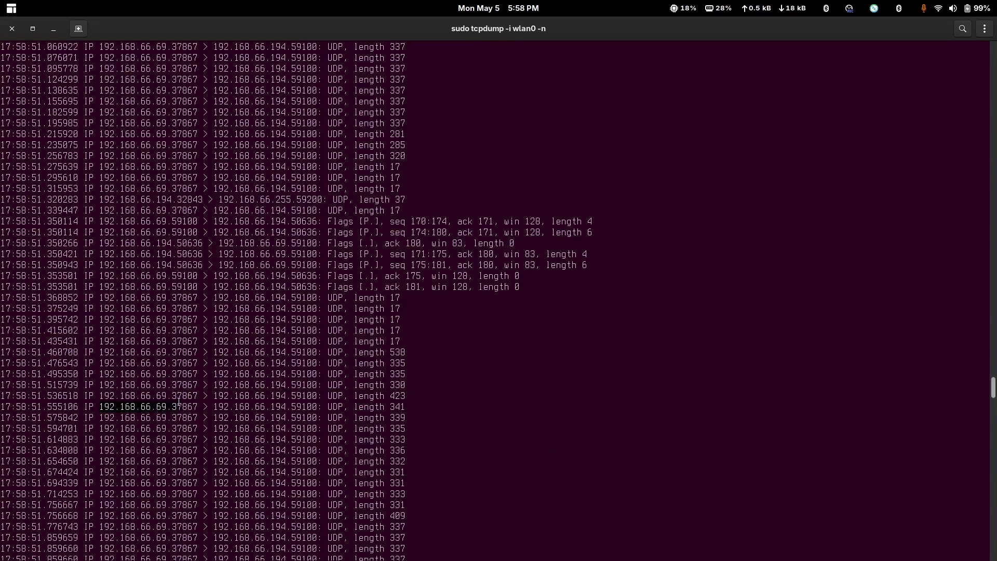
pyautogui.moveTo(178, 402); pyautogui.dragTo(353, 407)
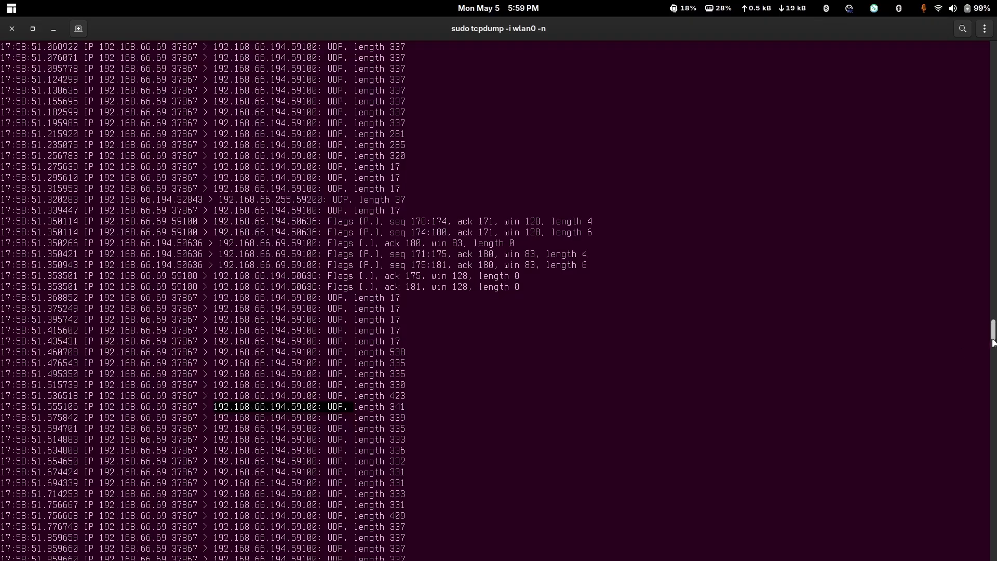
pyautogui.moveTo(993, 335); pyautogui.dragTo(987, 558)
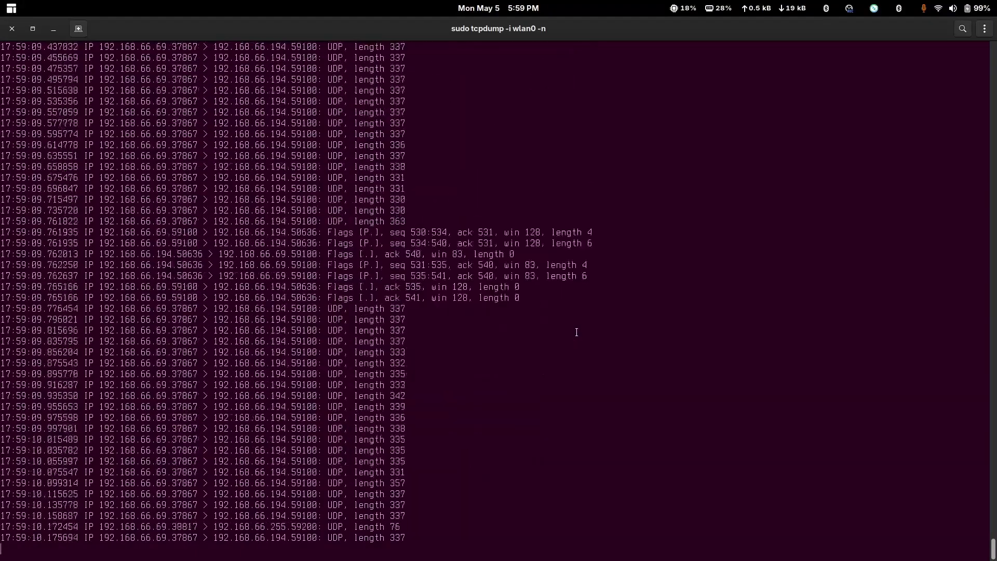
pyautogui.hotkey('ctrl', 'c')
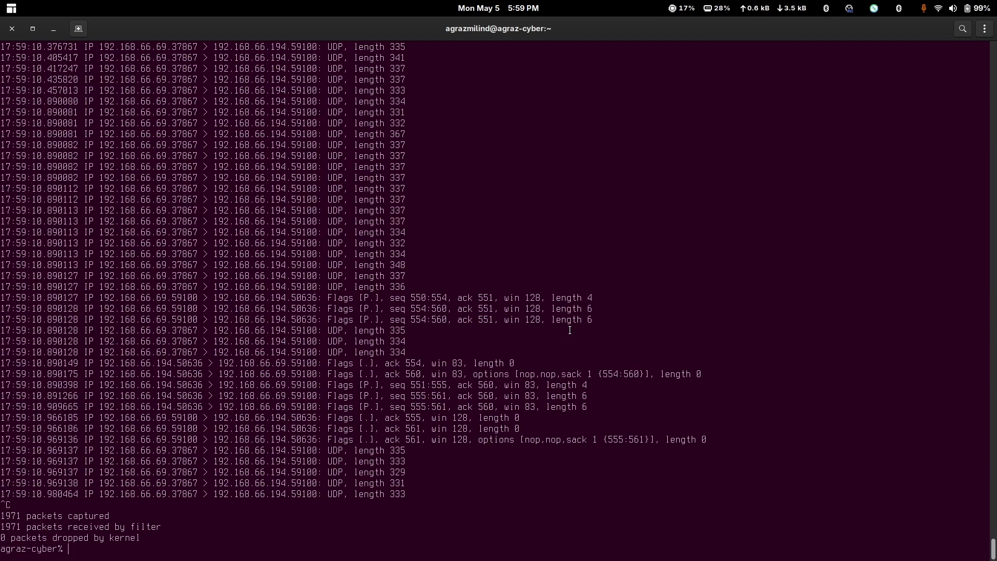
pyautogui.write('ls')
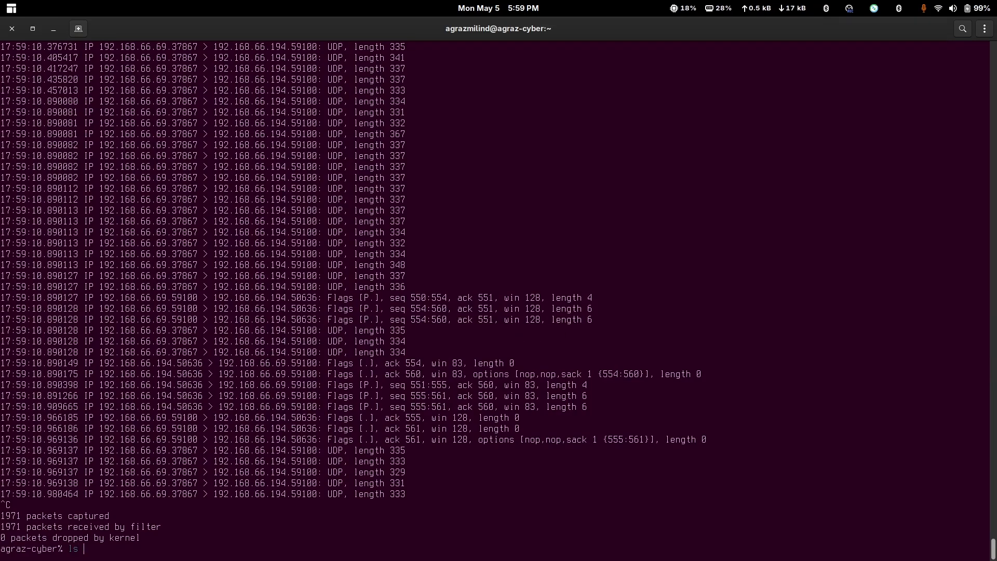
pyautogui.scroll(5, 192, 276)
pyautogui.write('-')
pyautogui.press('BackSpace')
pyautogui.press('BackSpace')
pyautogui.press('BackSpace')
pyautogui.press('BackSpace')
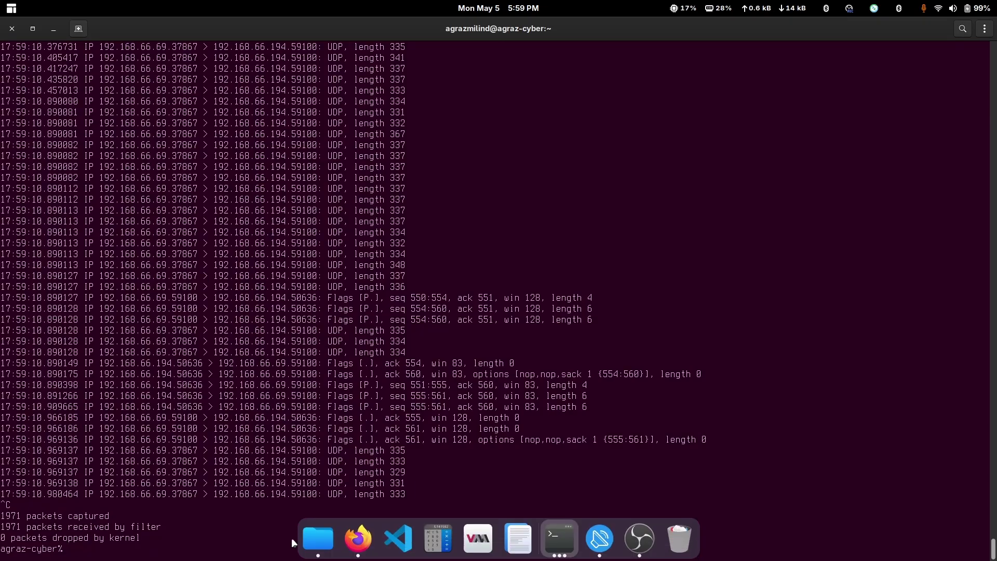
# - Open Documents/Projects/packet-sniffing-project in the Files app and check the capture.pcap and filtered.pcap files
pyautogui.click(316, 539)
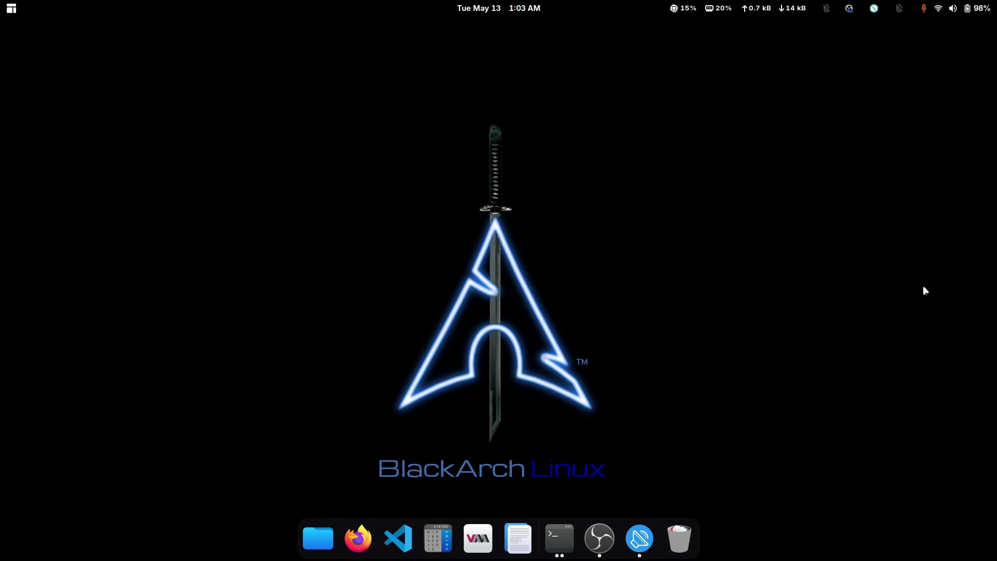
pyautogui.click(318, 538)
pyautogui.click(78, 157)
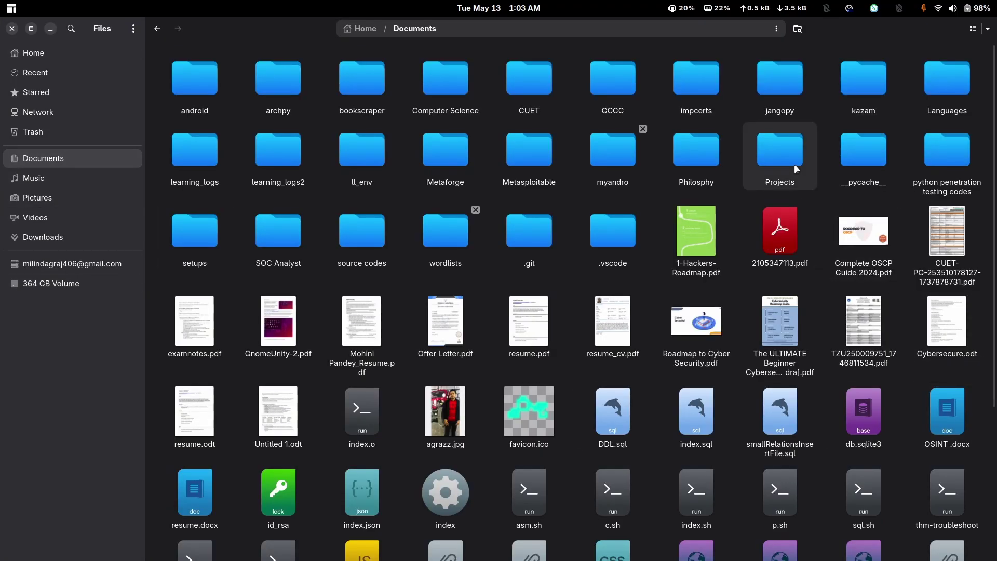
pyautogui.doubleClick(780, 151)
pyautogui.doubleClick(223, 99)
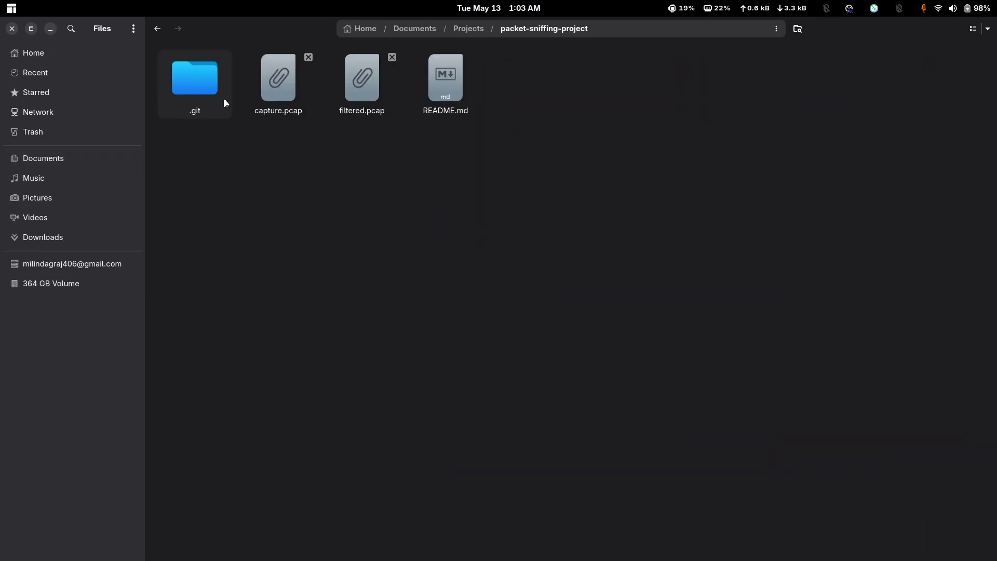
pyautogui.click(284, 106)
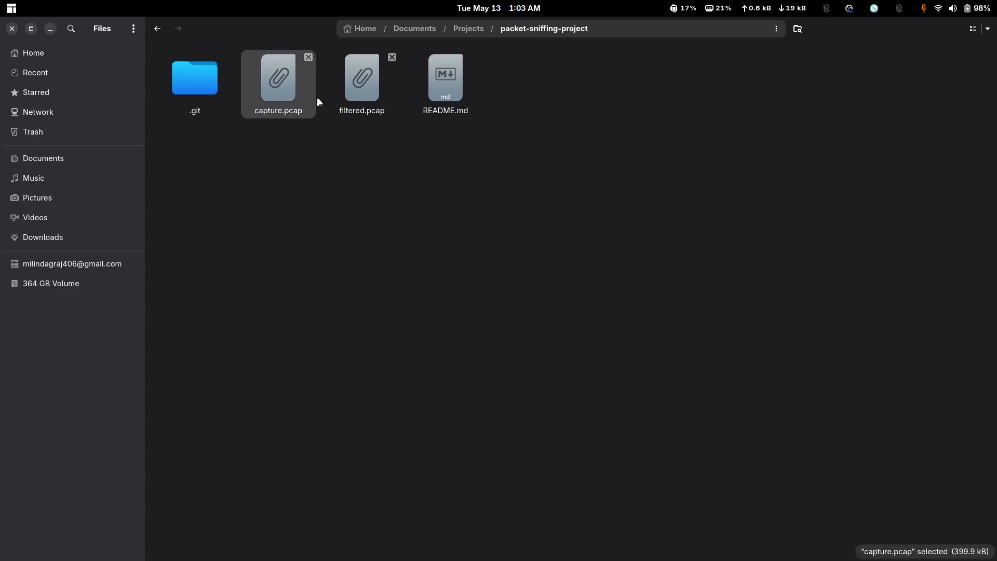
pyautogui.click(362, 101)
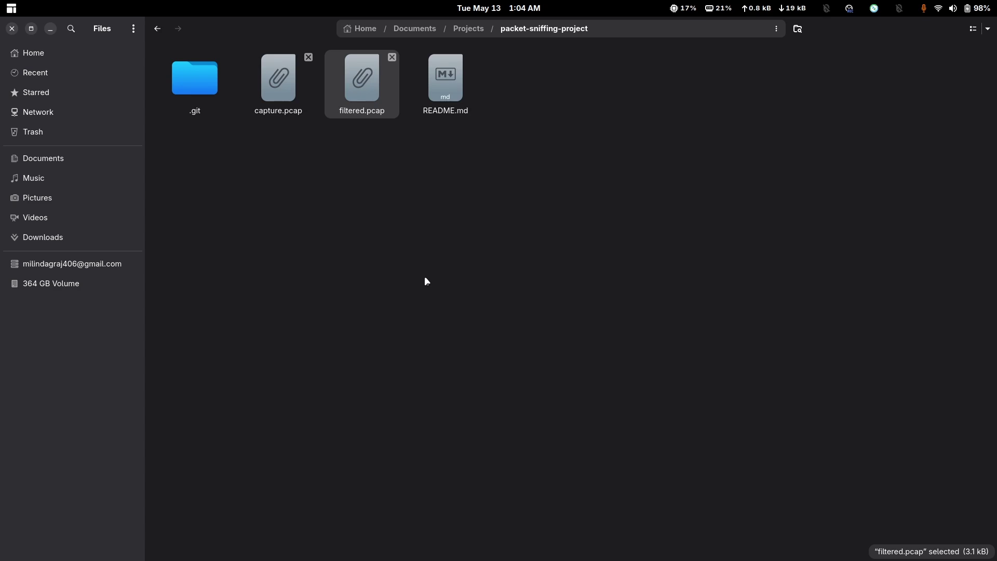
# - Minimize the Files window and launch Wireshark by running wireshark in a new terminal
pyautogui.click(50, 28)
pyautogui.hotkey('ctrl', 'alt', 't')
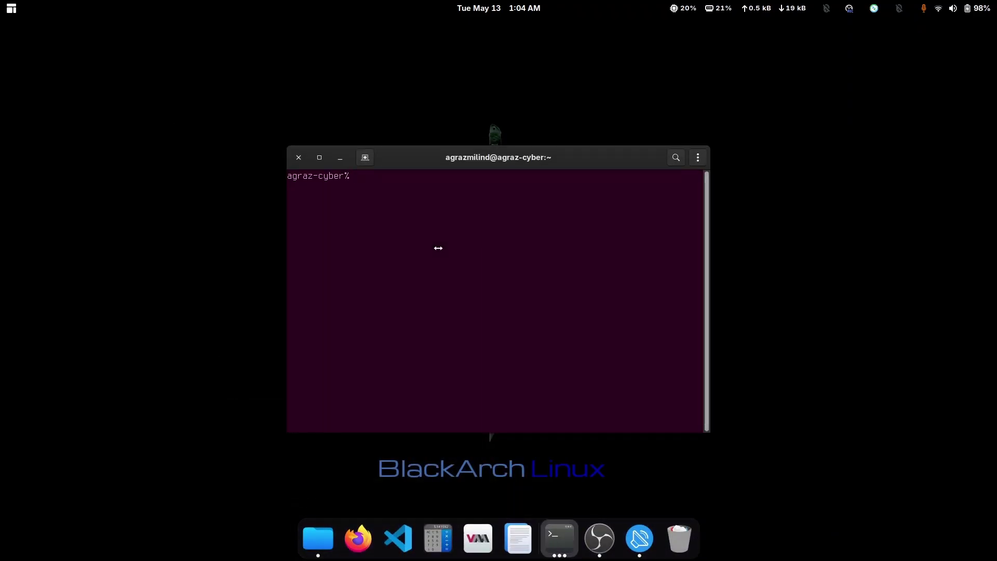
pyautogui.write('wireshark')
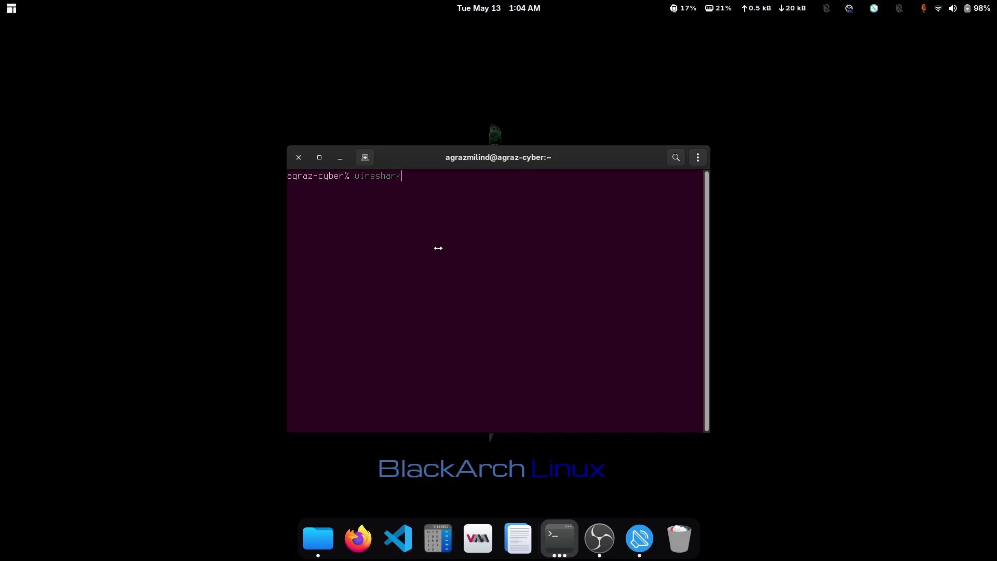
pyautogui.press('Return')
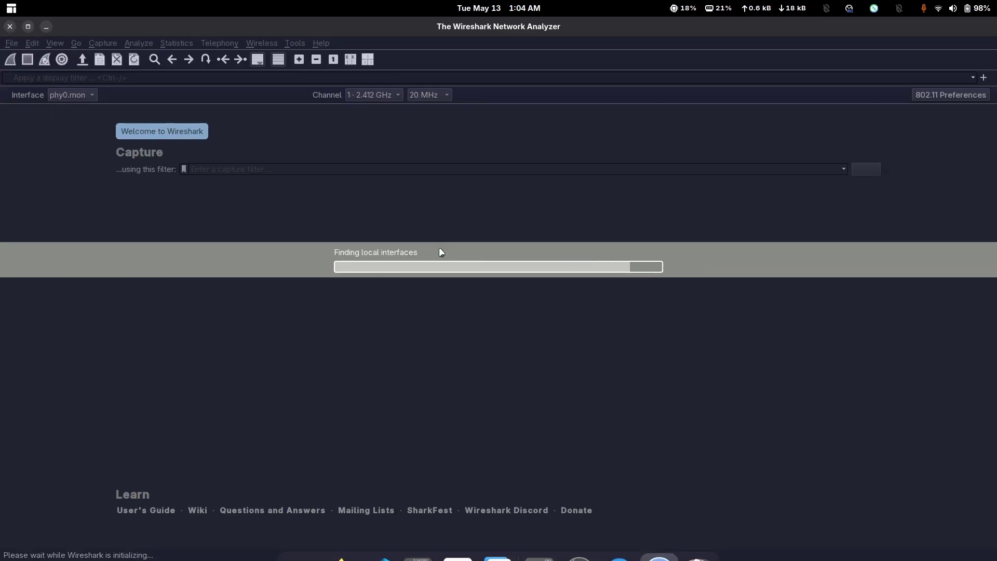
# - Start a second Wireshark instance by running wireshark in another new terminal
pyautogui.hotkey('ctrl', 'alt', 't')
pyautogui.write('wi')
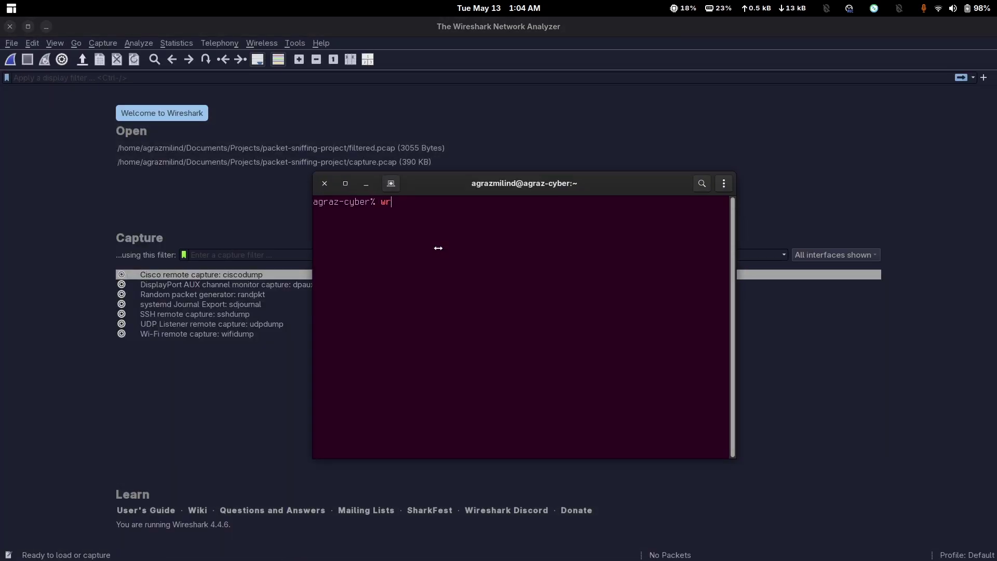
pyautogui.press('BackSpace')
pyautogui.write('ires')
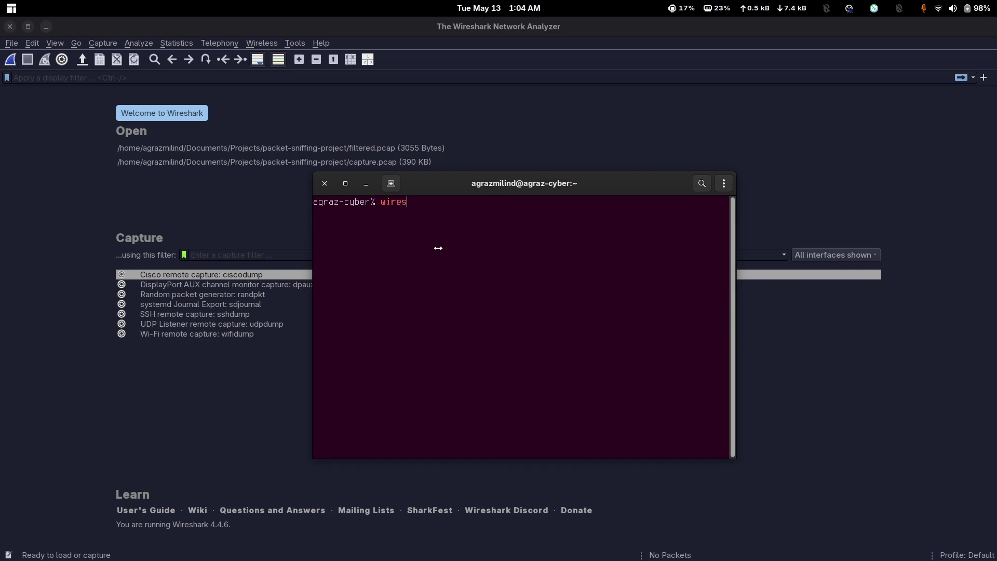
pyautogui.write('hark')
pyautogui.press('Return')
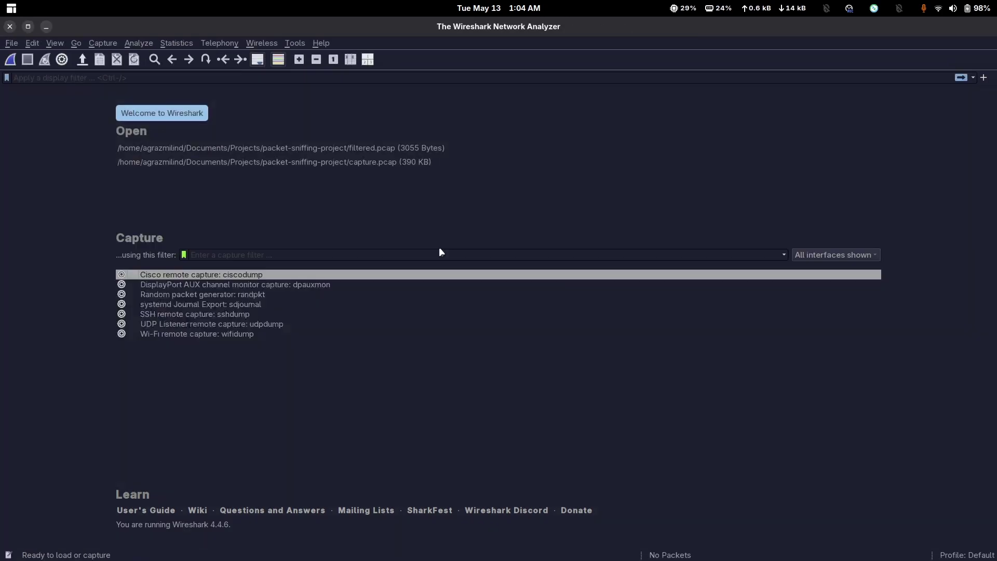
# - Open the capture.pcap file in the current Wireshark window
pyautogui.click(12, 43)
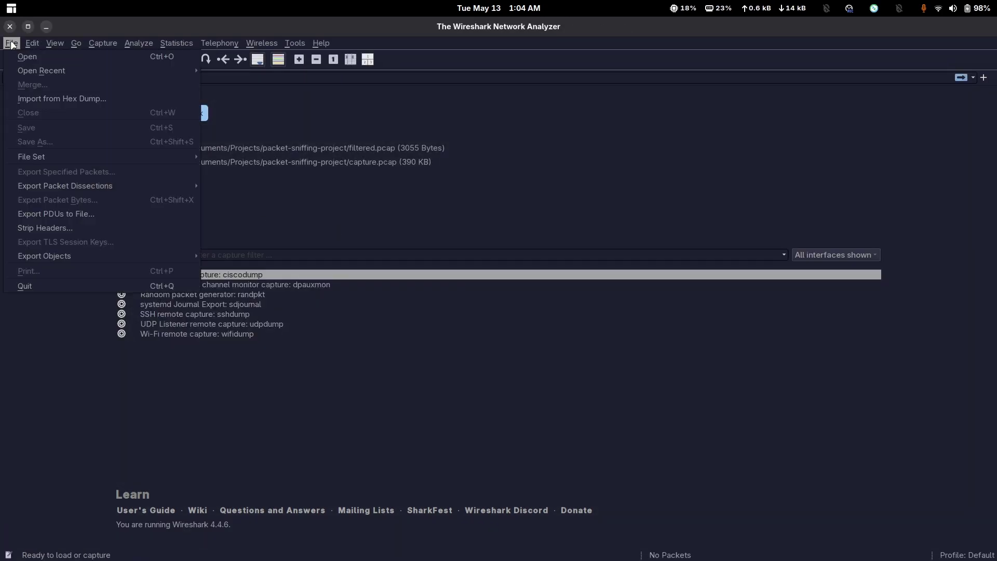
pyautogui.click(24, 56)
pyautogui.doubleClick(372, 170)
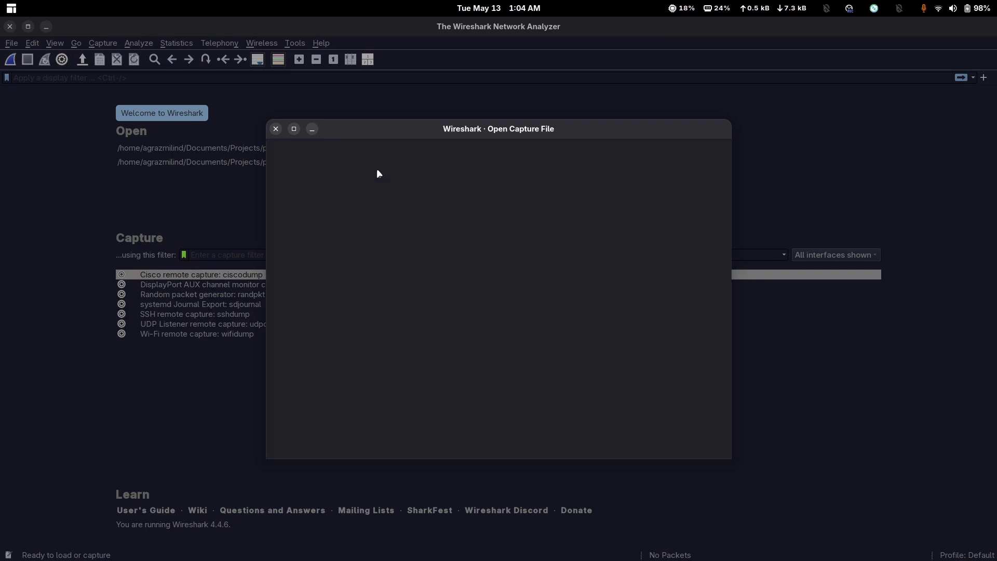
# - Switch from the capture.pcap window to the other Wireshark window, which has no capture file loaded
pyautogui.moveTo(637, 511)
pyautogui.click(657, 544)
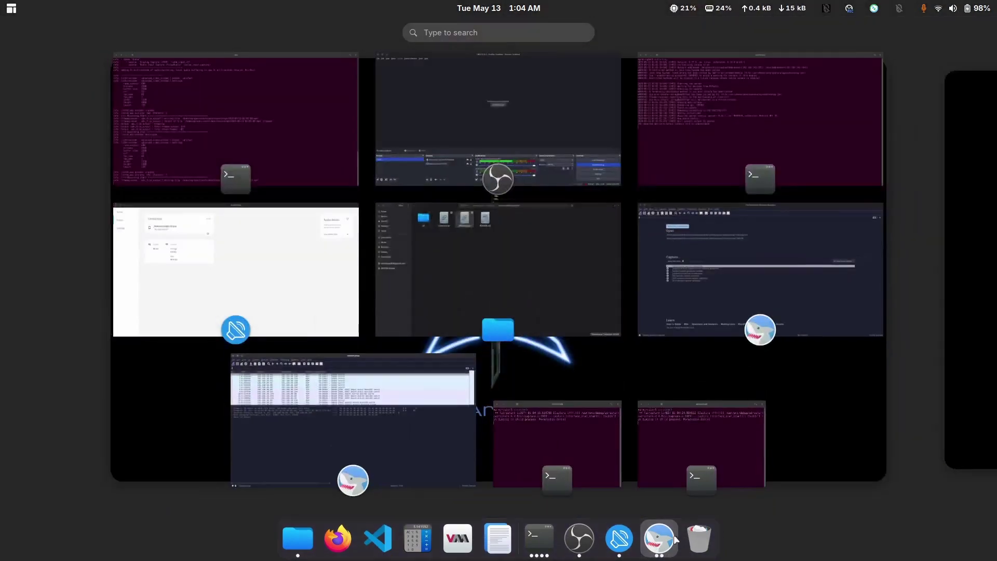
pyautogui.click(366, 375)
pyautogui.click(670, 540)
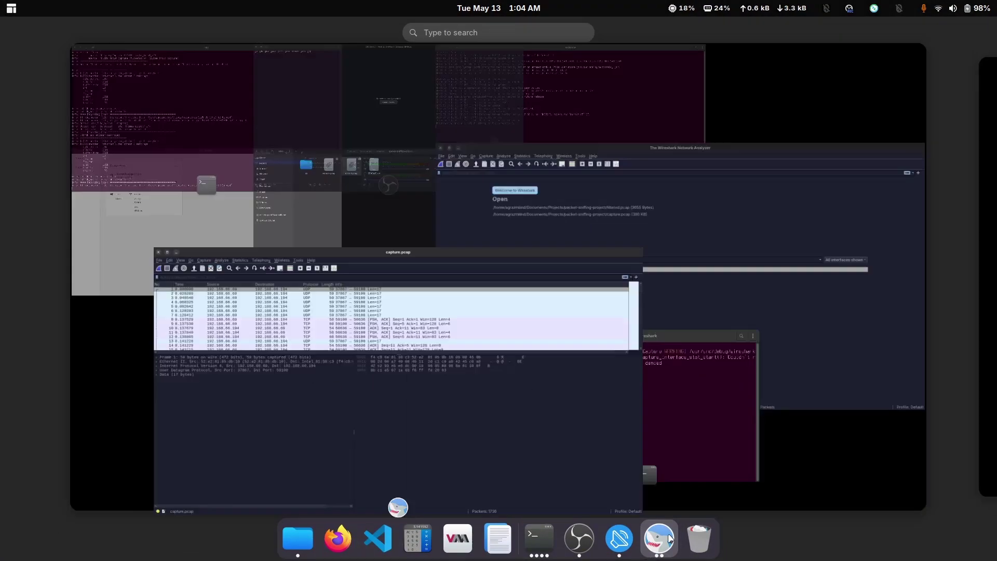
pyautogui.click(227, 247)
pyautogui.click(655, 543)
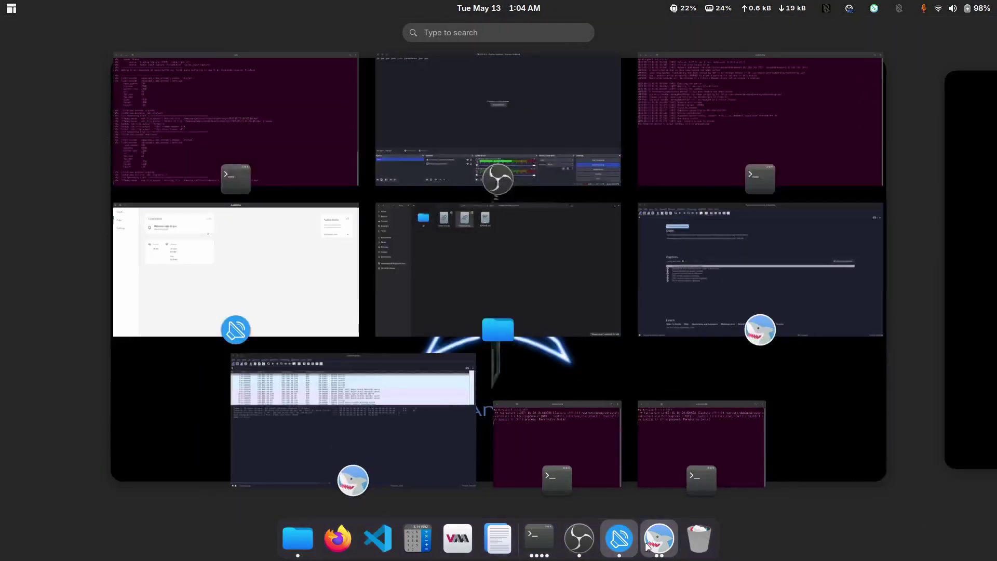
pyautogui.click(493, 275)
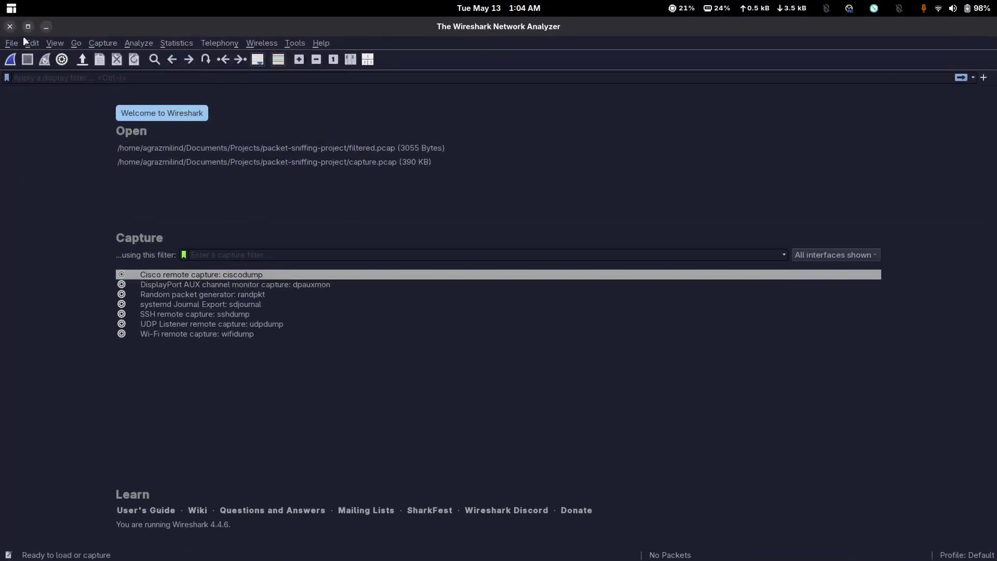
# - Open the filtered.pcap file in the empty Wireshark window
pyautogui.click(11, 42)
pyautogui.click(36, 57)
pyautogui.doubleClick(369, 183)
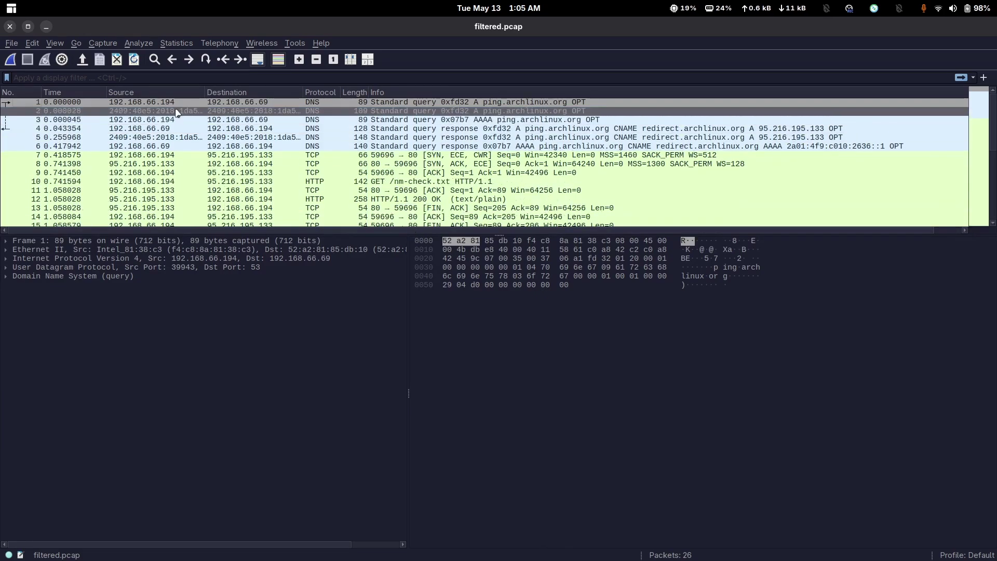
# - Switch to the capture.pcap window and apply the display filter tcp to its packet list
pyautogui.click(46, 27)
pyautogui.press('super')
pyautogui.click(373, 403)
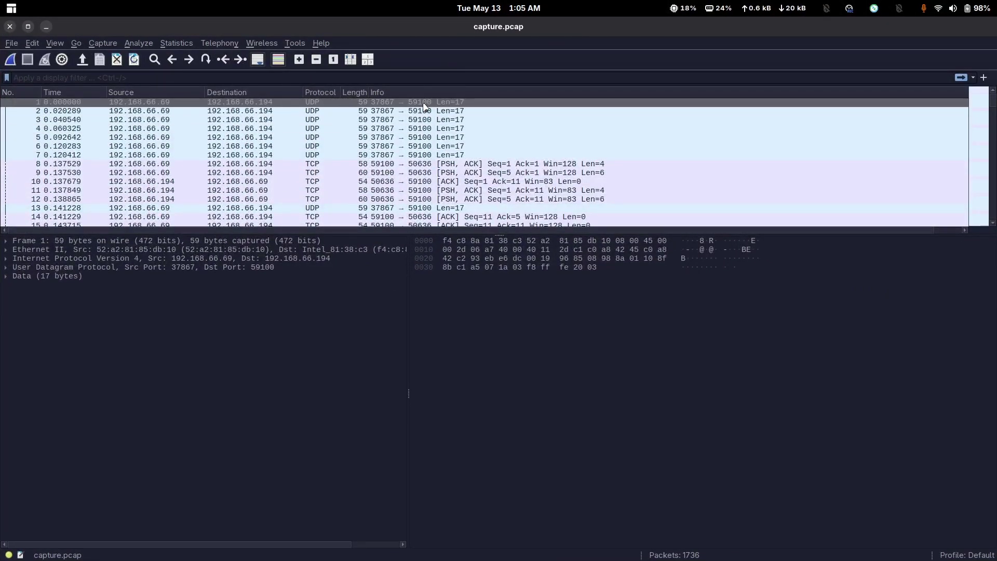
pyautogui.click(190, 79)
pyautogui.write('tcp')
pyautogui.press('Return')
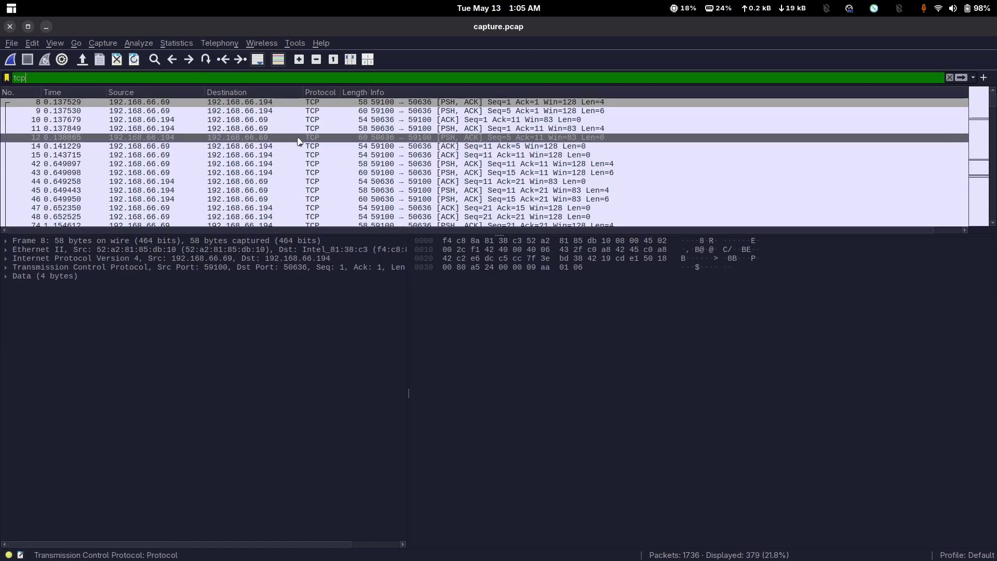
pyautogui.scroll(-15, 298, 190)
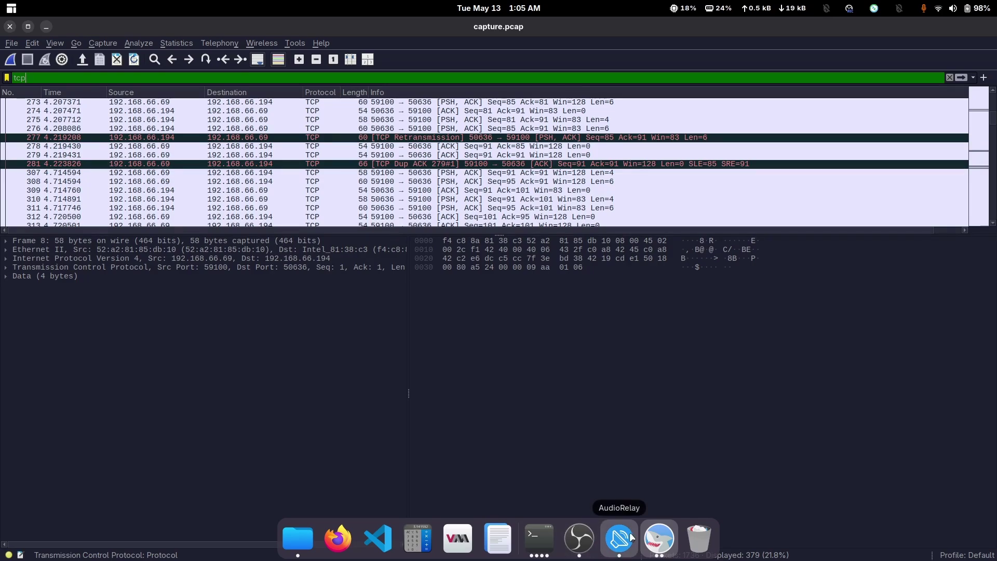
# - Switch to the filtered.pcap window and apply the display filter http to its packet list
pyautogui.click(659, 539)
pyautogui.click(727, 254)
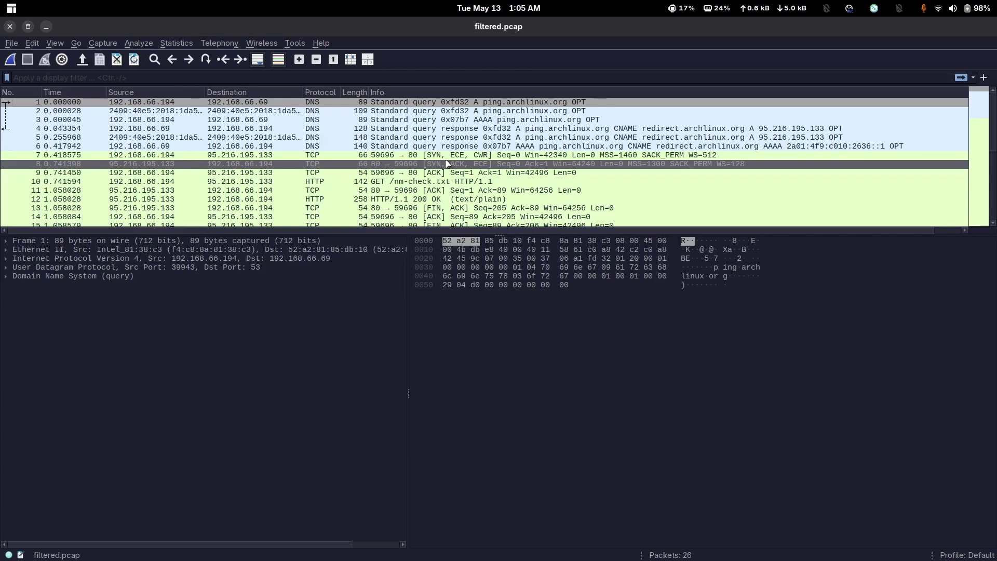
pyautogui.click(130, 74)
pyautogui.write('http')
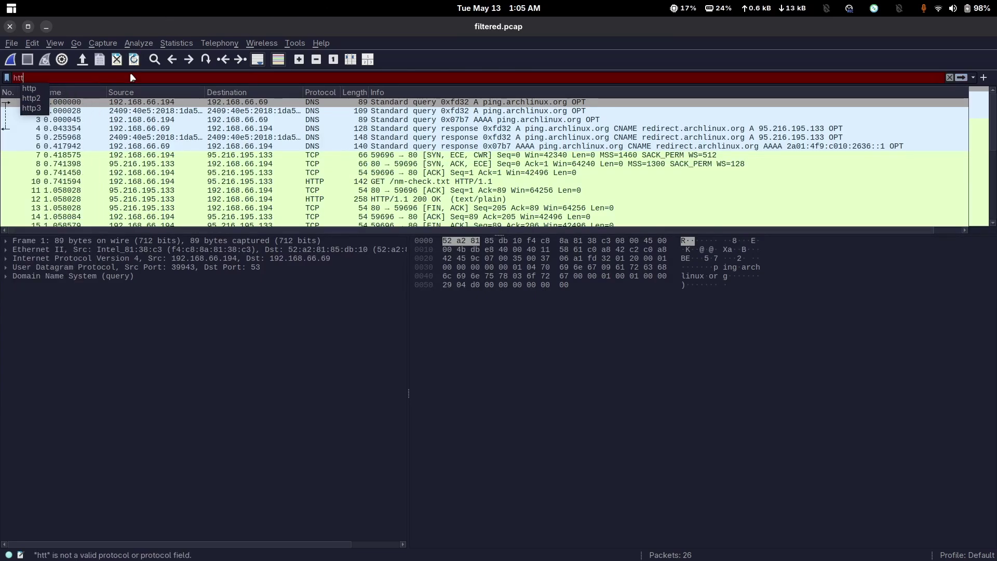
pyautogui.press('Return')
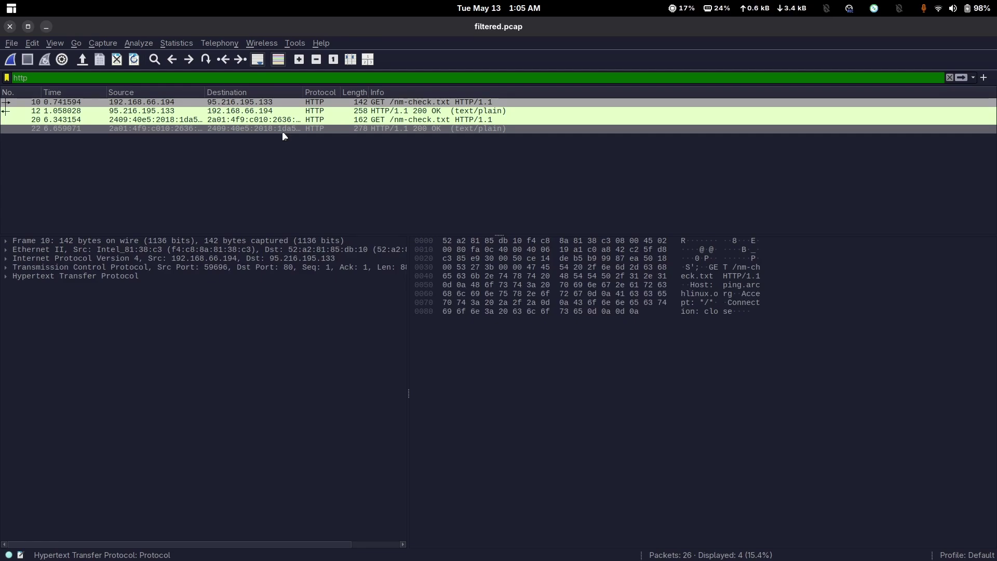
pyautogui.moveTo(598, 559)
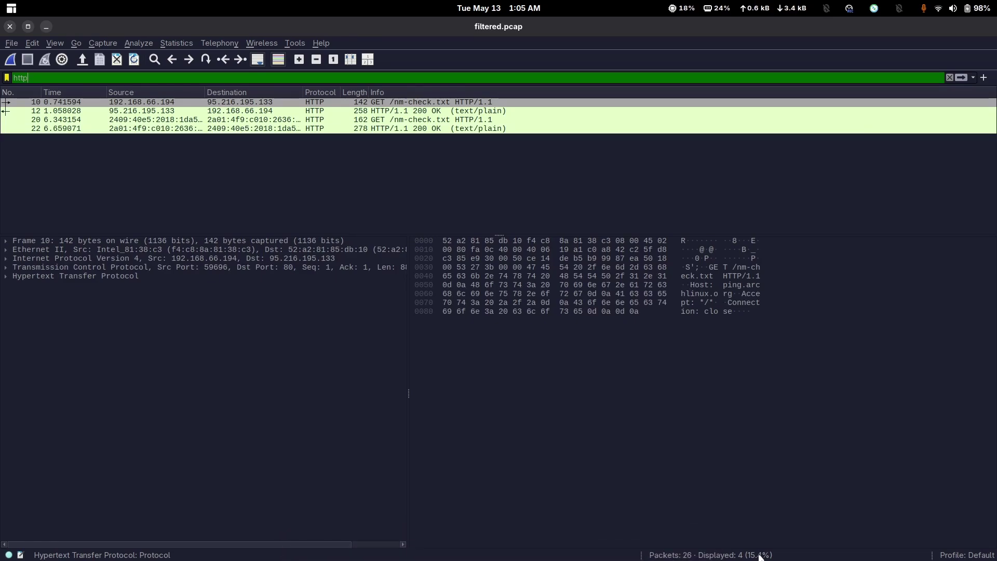
# - Follow the TCP stream of packet 275 in the capture.pcap window, look through the conversation, and close the stream window
pyautogui.click(659, 539)
pyautogui.click(387, 381)
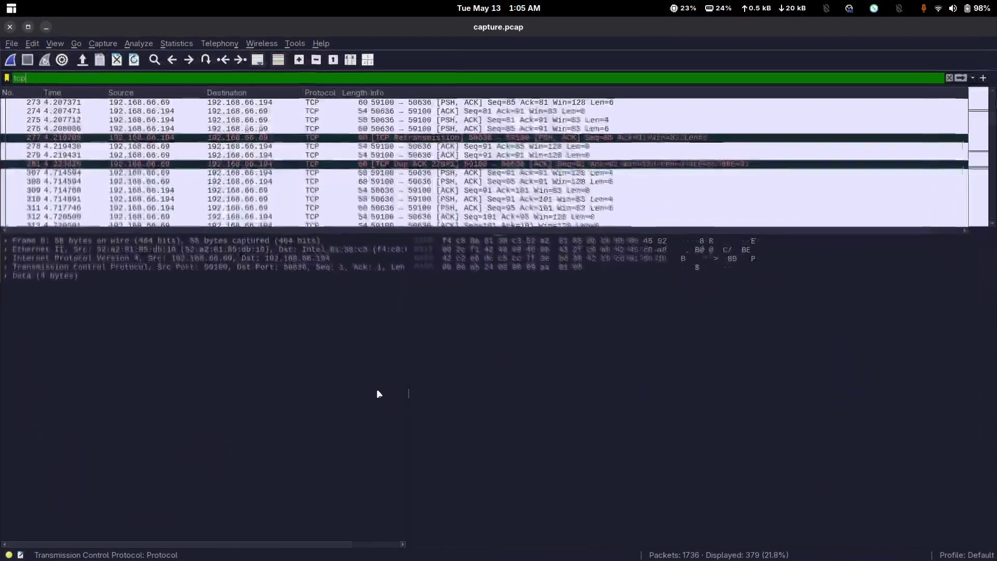
pyautogui.click(307, 121)
pyautogui.rightClick(307, 127)
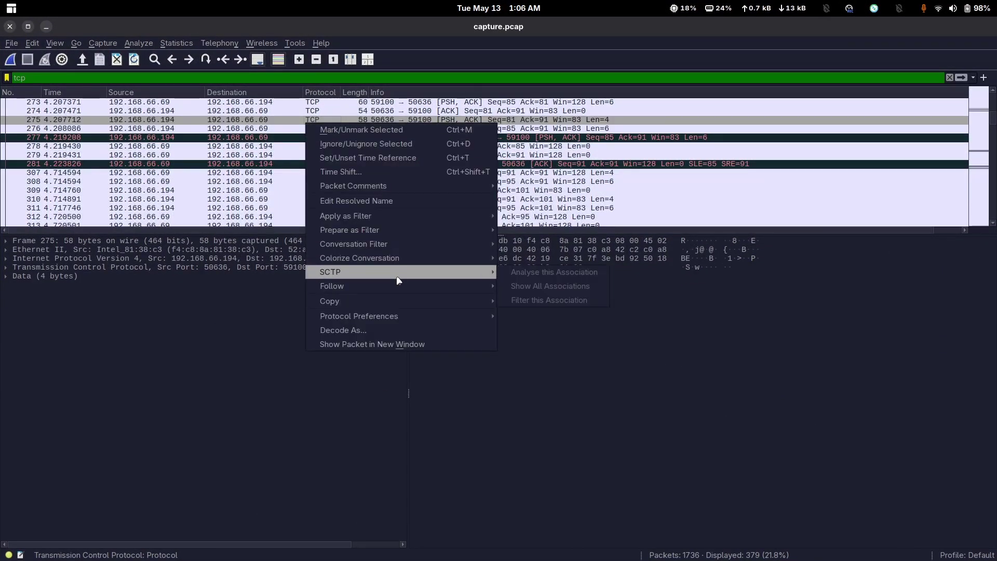
pyautogui.moveTo(421, 291)
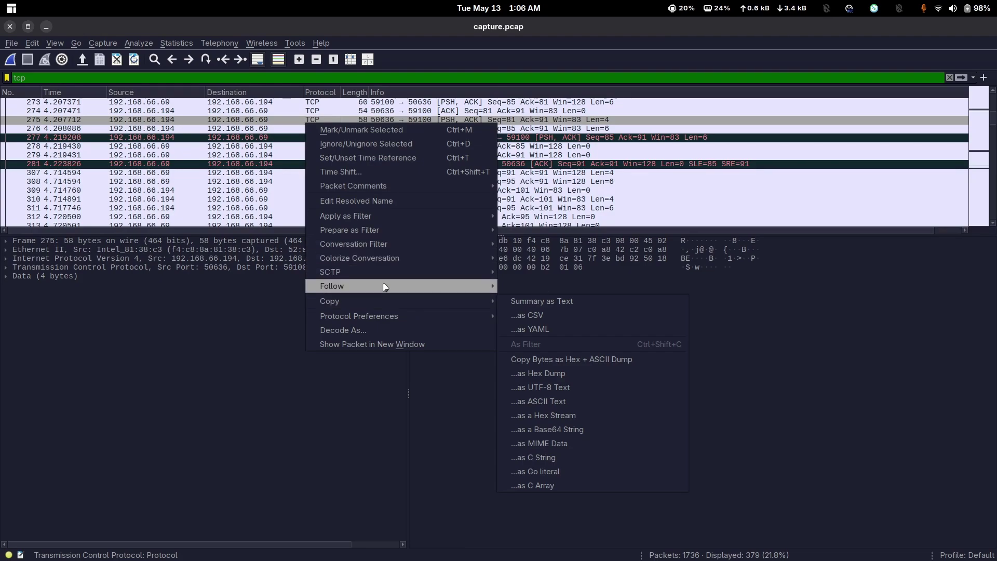
pyautogui.click(501, 289)
pyautogui.scroll(-10, 453, 356)
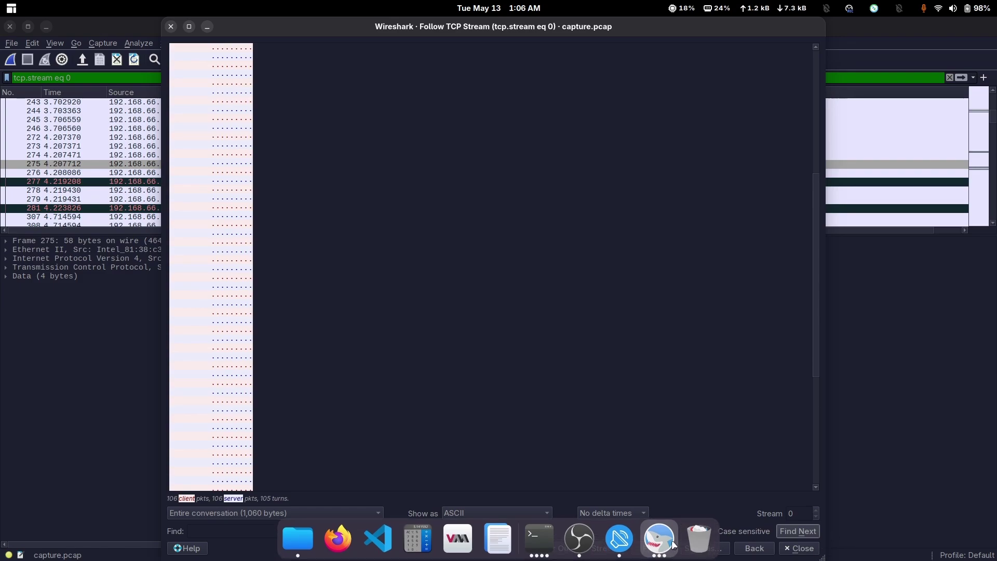
pyautogui.click(171, 27)
# - Follow the HTTP stream of packet 12 in the filtered.pcap window, highlight the whole request and response text, and close the stream window
pyautogui.click(619, 540)
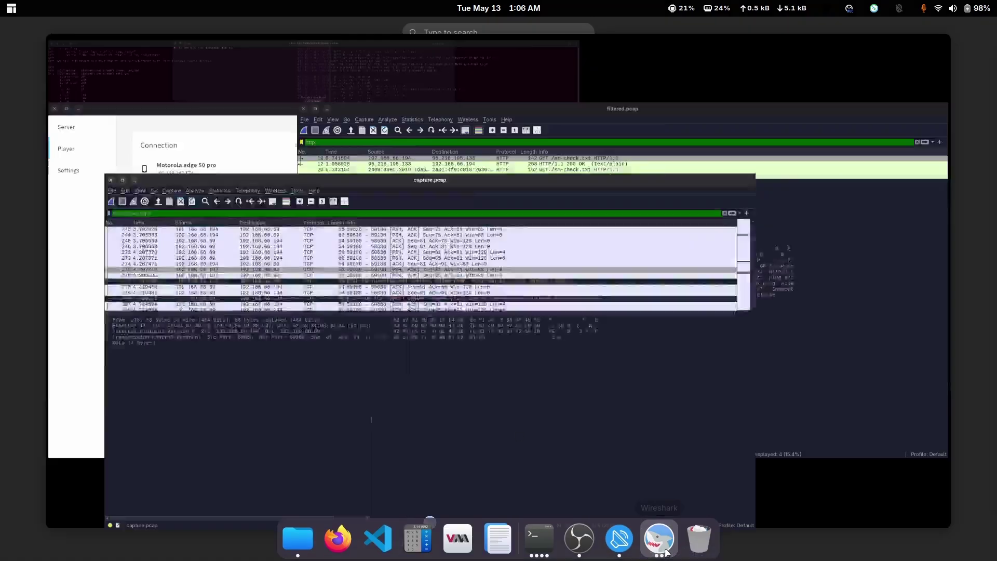
pyautogui.click(372, 421)
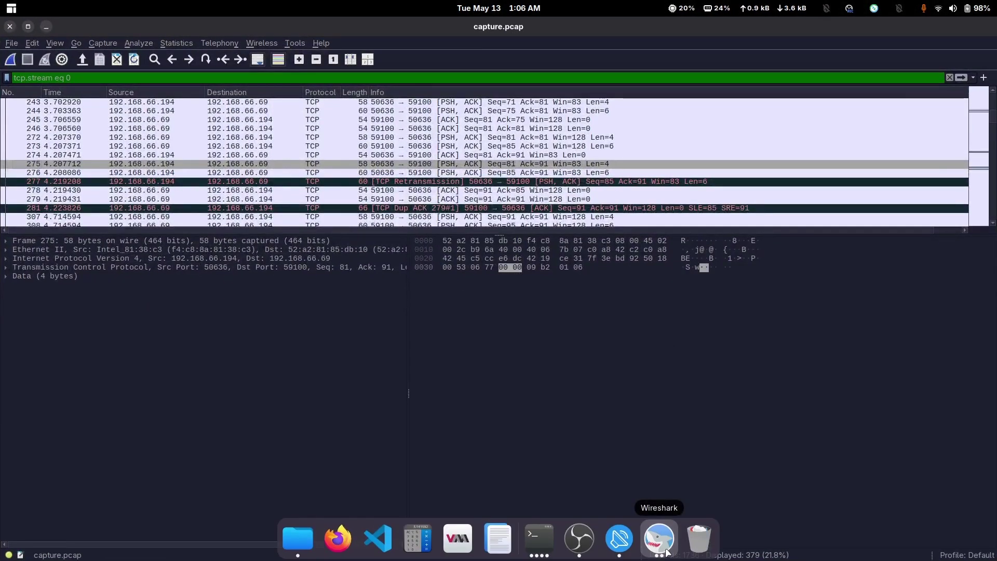
pyautogui.click(659, 540)
pyautogui.click(754, 215)
pyautogui.rightClick(267, 111)
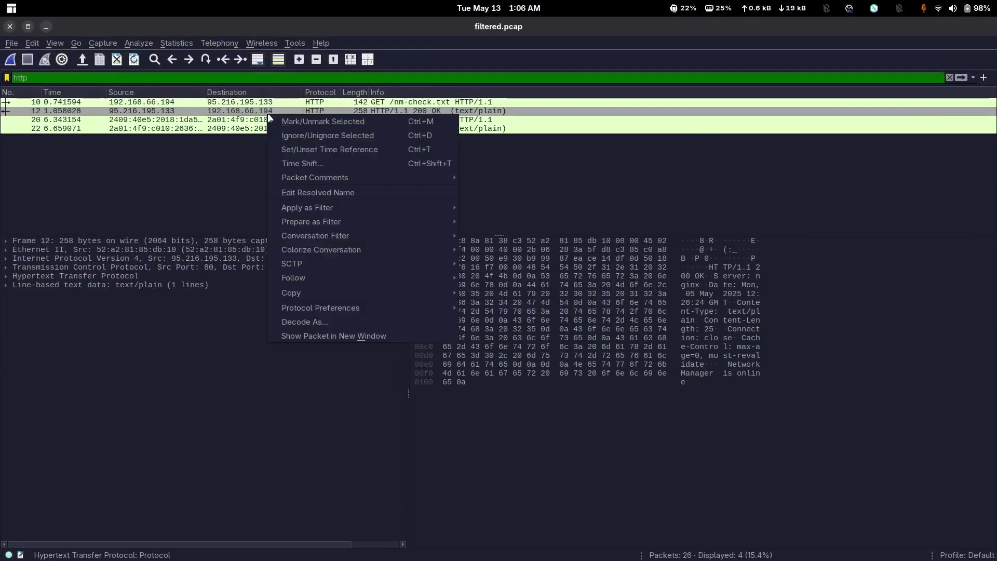
pyautogui.moveTo(358, 278)
pyautogui.click(488, 277)
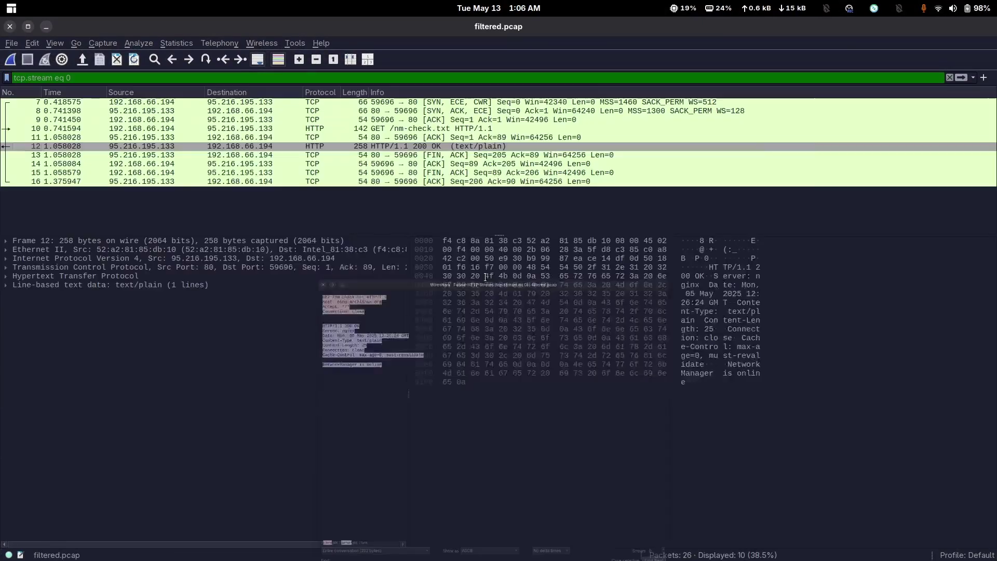
pyautogui.moveTo(290, 174); pyautogui.dragTo(136, 42)
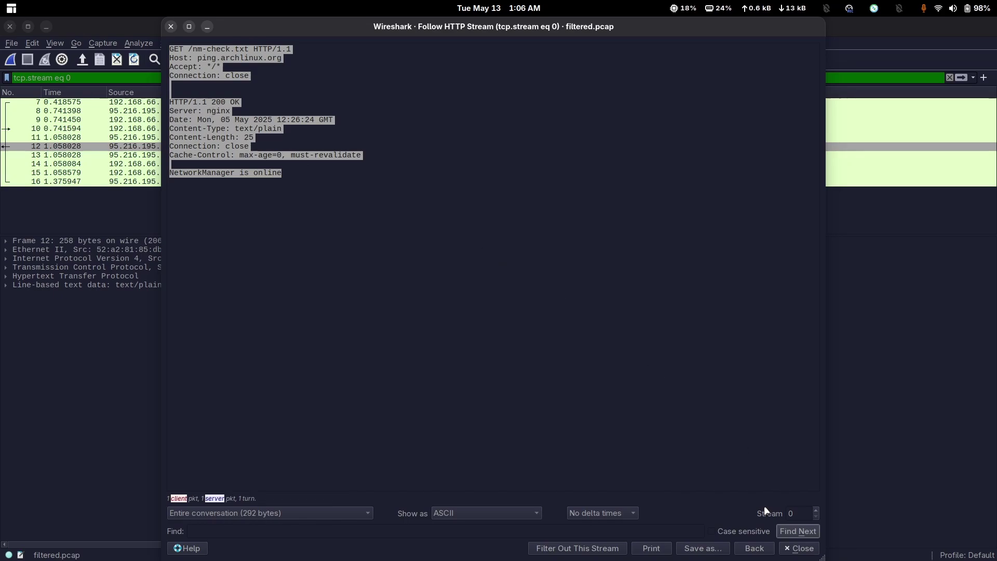
pyautogui.click(799, 548)
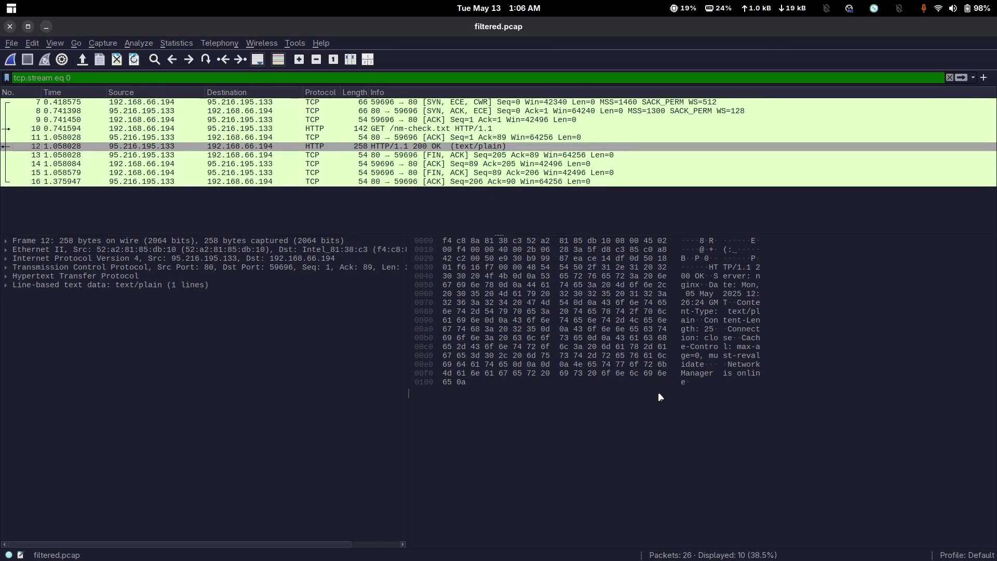
# - Examine the Protocol Hierarchy statistics for capture.pcap, highlight the Data row under Transmission Control Protocol, and close the statistics
pyautogui.click(661, 545)
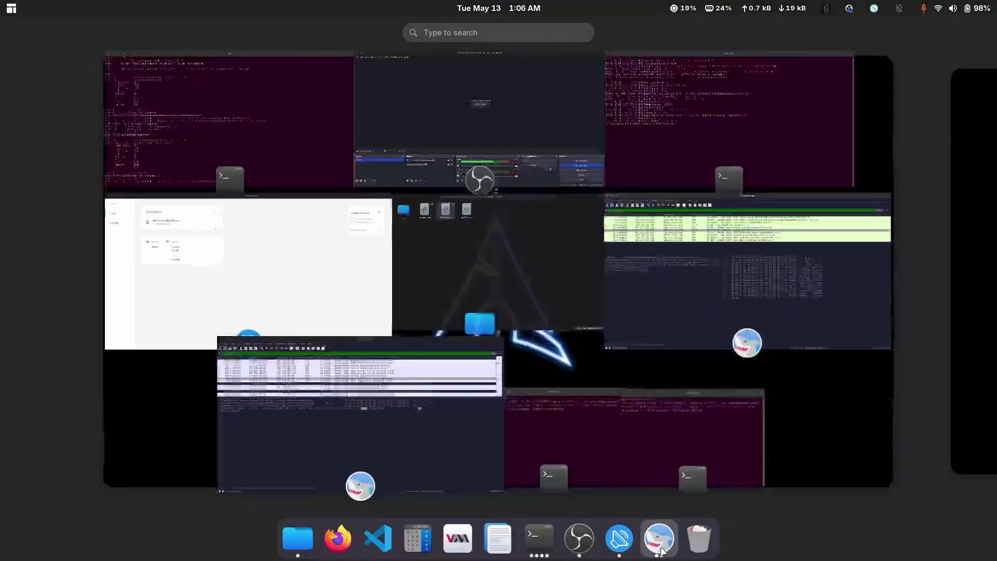
pyautogui.click(415, 434)
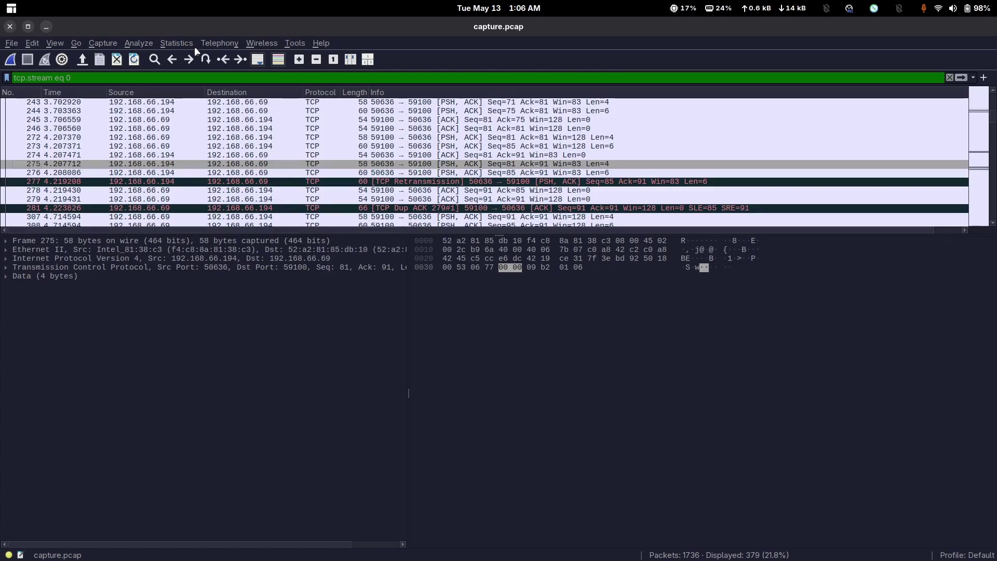
pyautogui.click(177, 45)
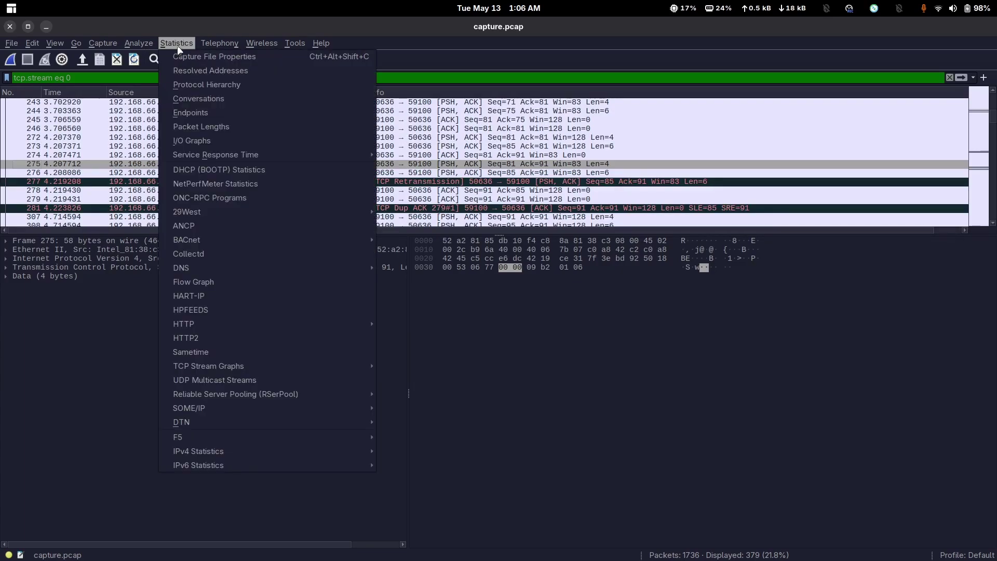
pyautogui.click(208, 84)
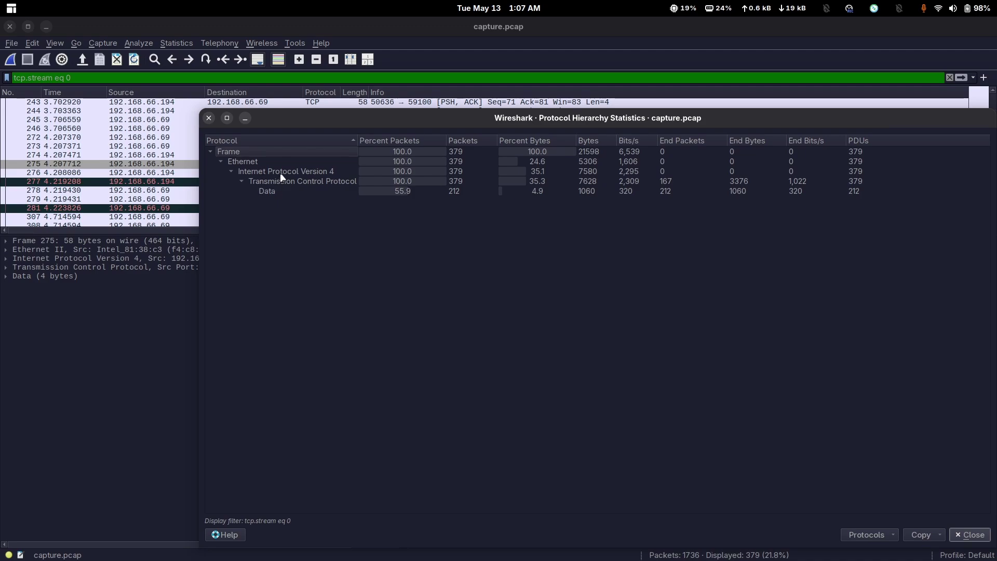
pyautogui.click(284, 191)
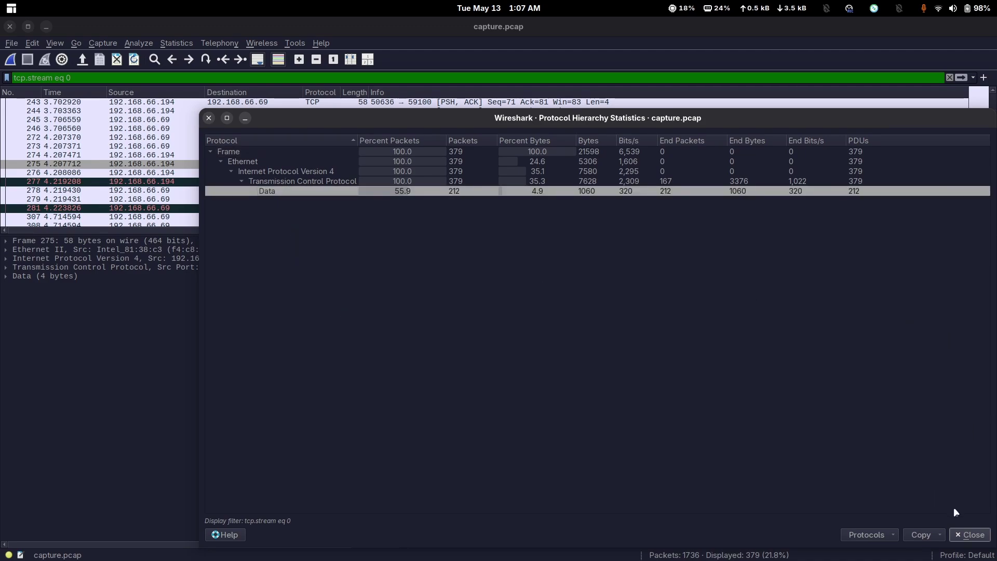
pyautogui.click(969, 540)
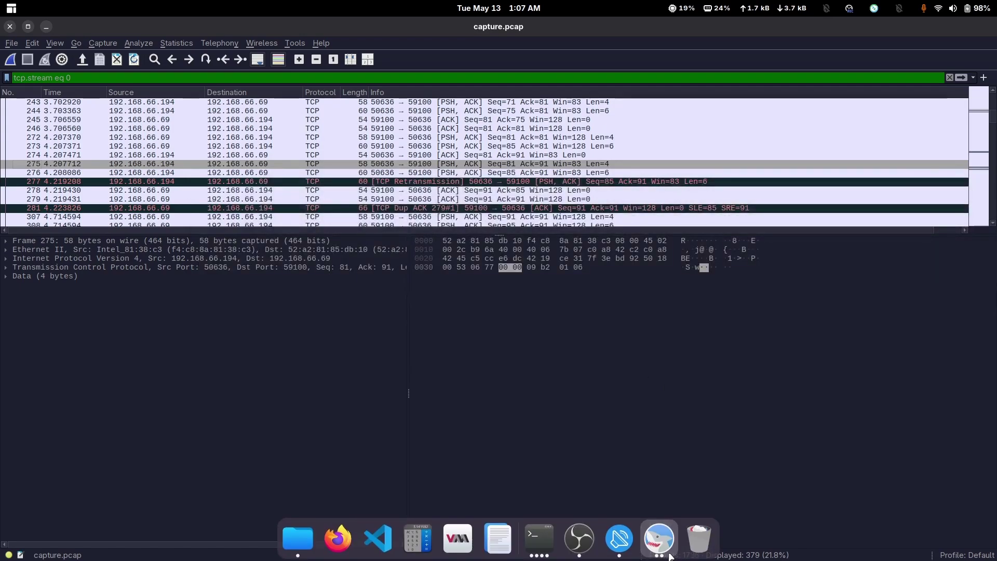
# - Examine the Protocol Hierarchy statistics for filtered.pcap, highlight the Hypertext Transfer Protocol row, and close the statistics
pyautogui.click(659, 540)
pyautogui.click(711, 293)
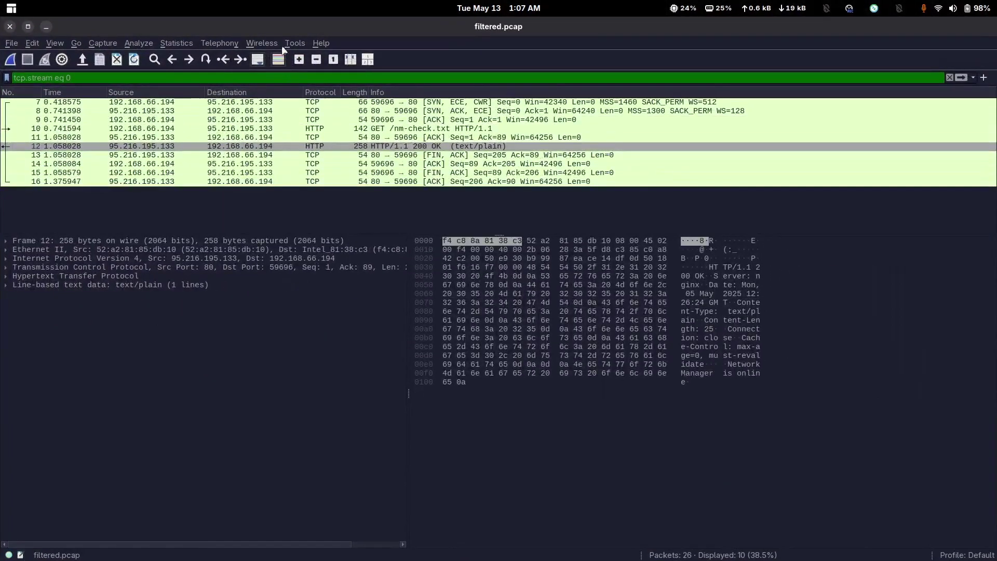
pyautogui.click(176, 43)
pyautogui.click(238, 84)
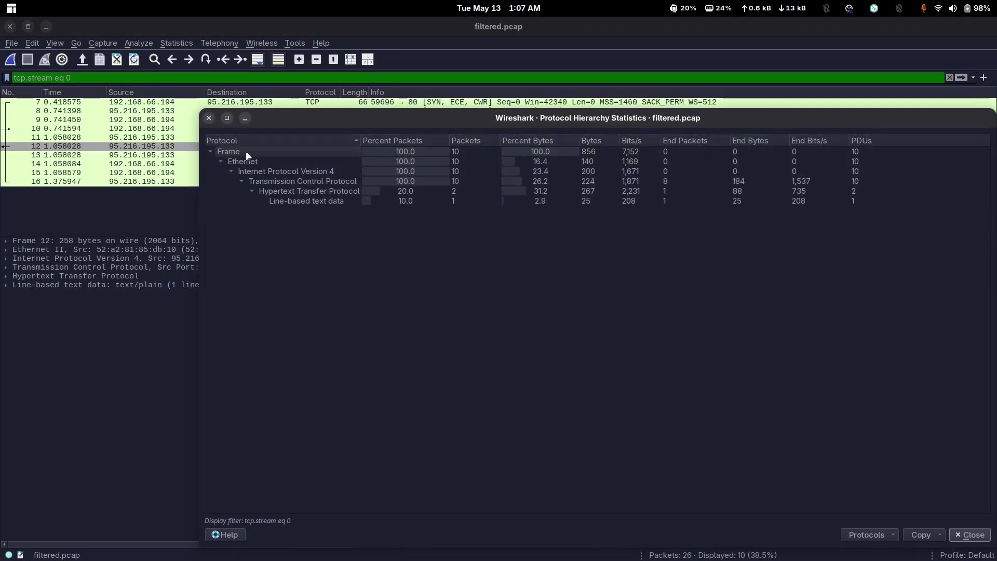
pyautogui.click(292, 191)
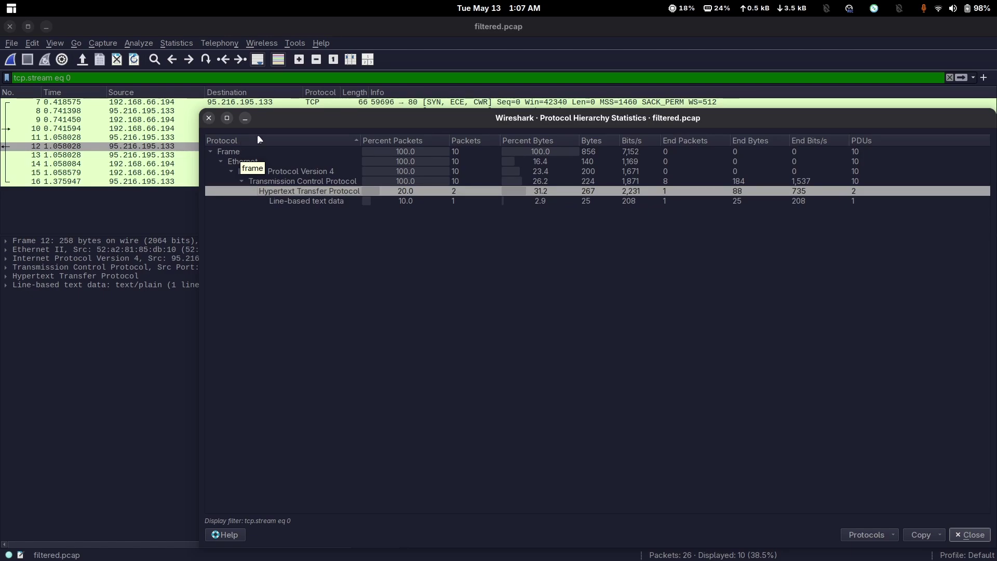
pyautogui.click(209, 119)
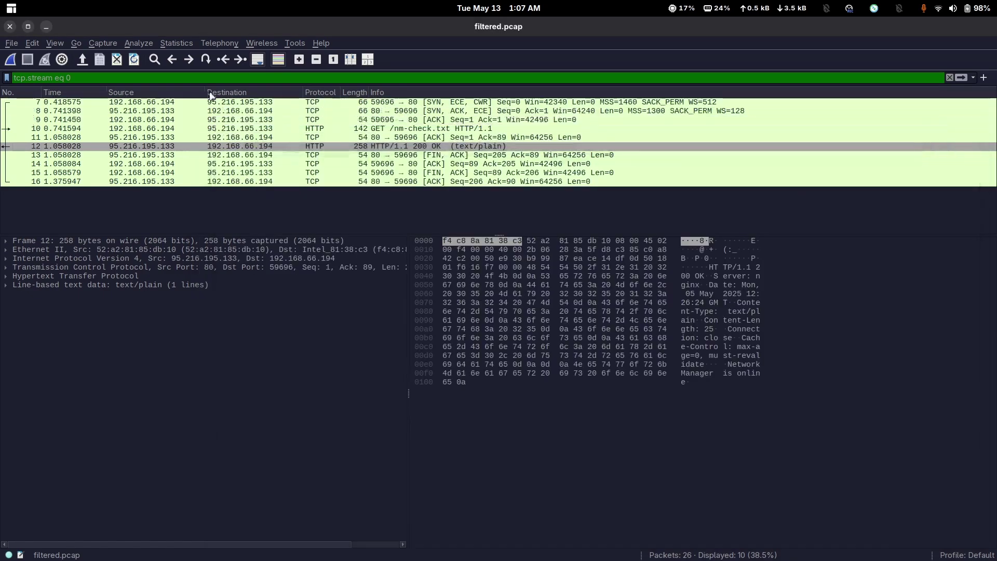
# - Review the IPv4 and IPv6 conversations in the Conversations statistics for filtered.pcap, toggling Limit to display filter off and on again
pyautogui.click(176, 43)
pyautogui.moveTo(220, 43)
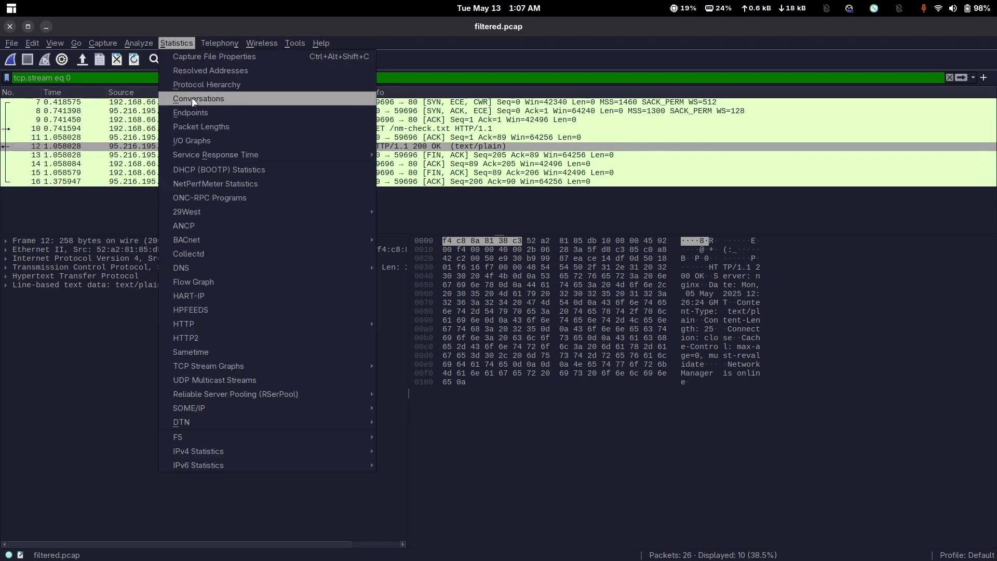
pyautogui.click(194, 99)
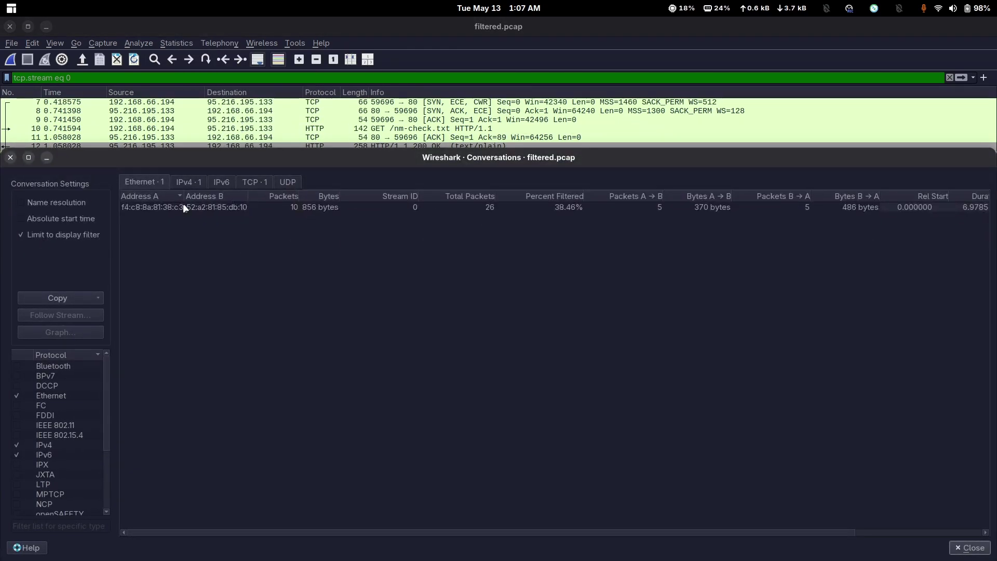
pyautogui.click(78, 234)
pyautogui.click(76, 235)
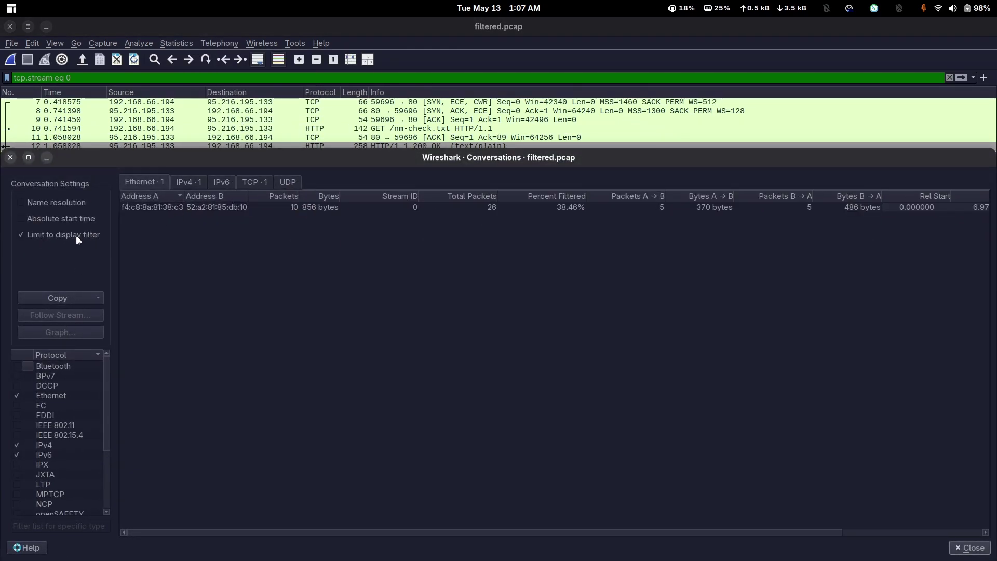
pyautogui.click(179, 185)
pyautogui.click(210, 182)
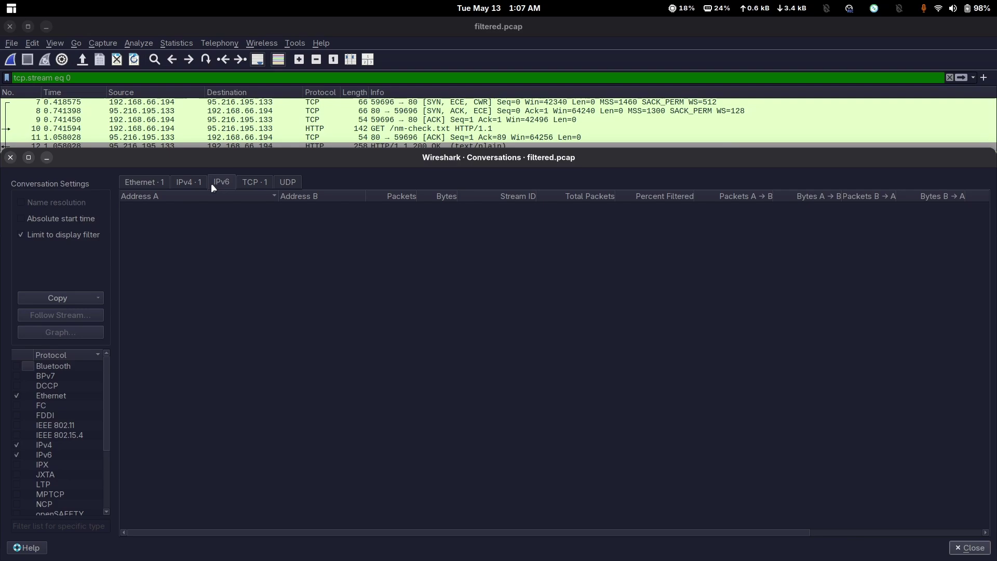
pyautogui.click(10, 158)
# - Open the Conversations statistics for capture.pcap and turn off Limit to display filter
pyautogui.click(659, 540)
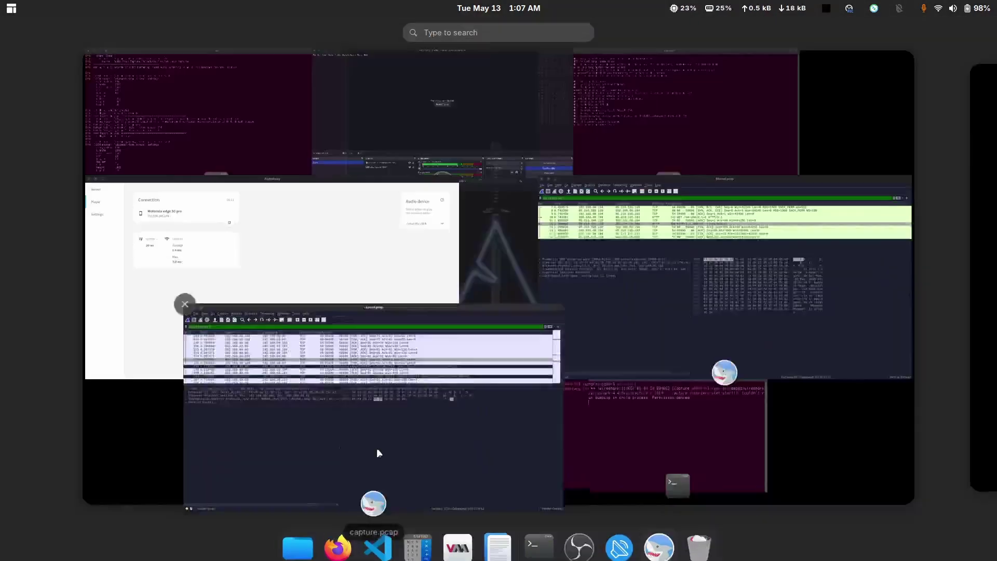
pyautogui.click(376, 448)
pyautogui.click(182, 42)
pyautogui.click(208, 98)
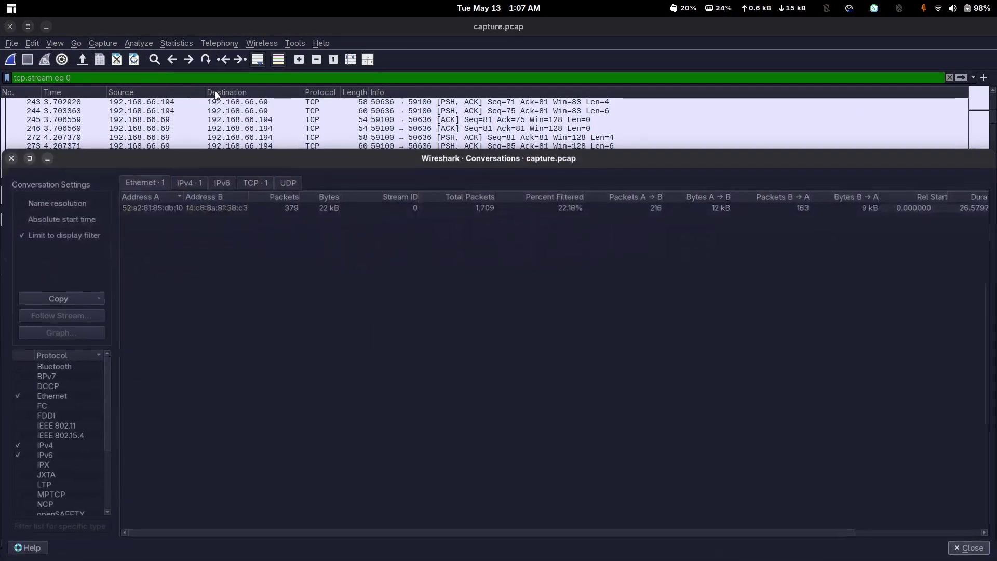
pyautogui.click(58, 233)
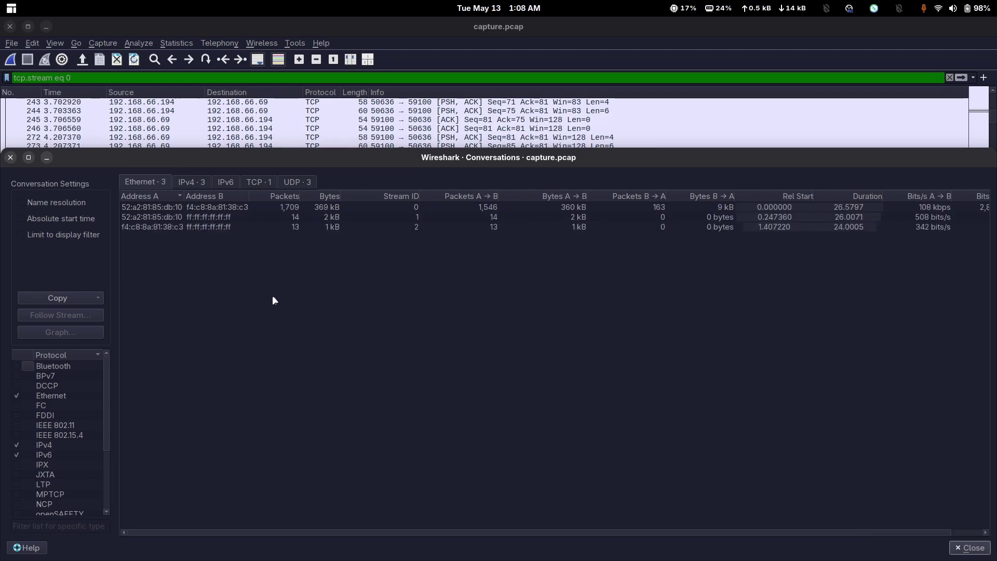
# - Compare the Ethernet conversations of capture.pcap with and without Limit to display filter, leaving the option turned off
pyautogui.click(83, 232)
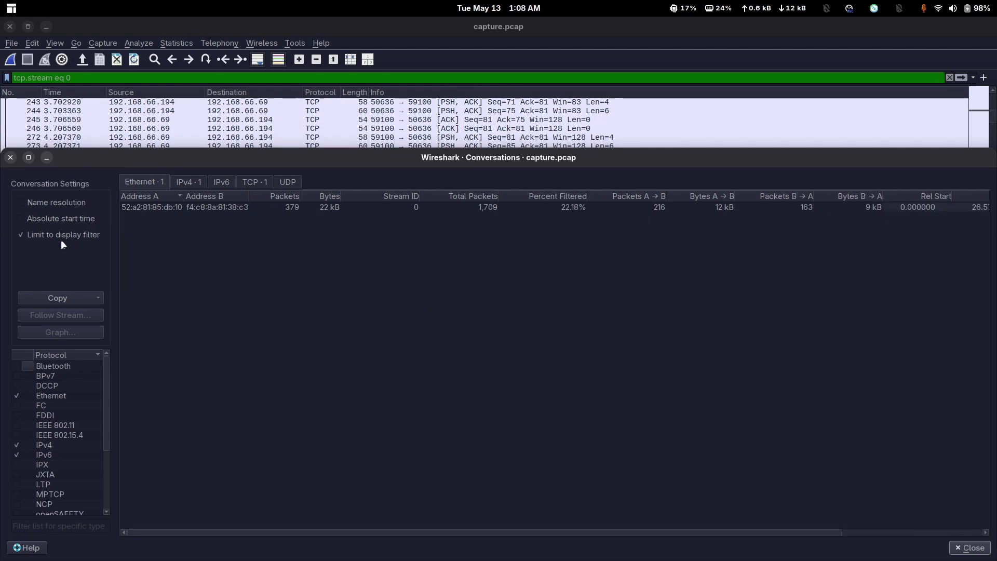
pyautogui.click(58, 239)
pyautogui.click(58, 239)
pyautogui.click(58, 238)
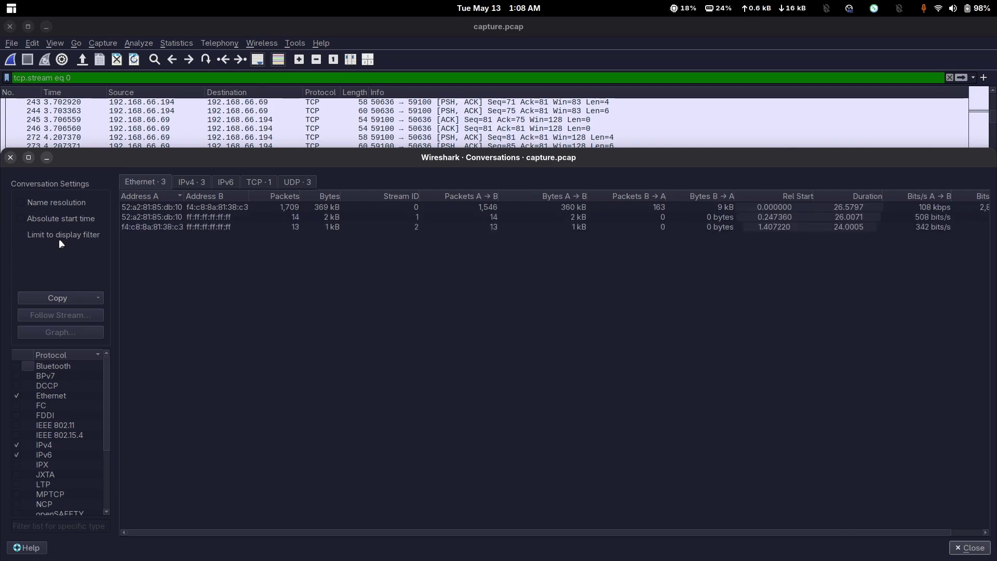
pyautogui.click(59, 238)
pyautogui.click(51, 239)
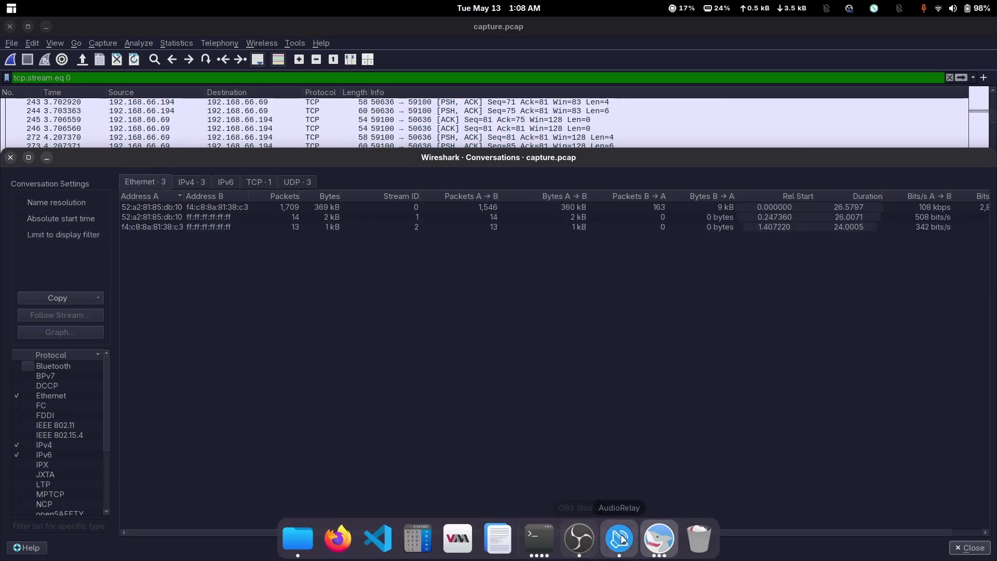
# - Open the Conversations statistics for filtered.pcap, review them with Limit to display filter turned off, and close the statistics
pyautogui.click(658, 538)
pyautogui.click(705, 270)
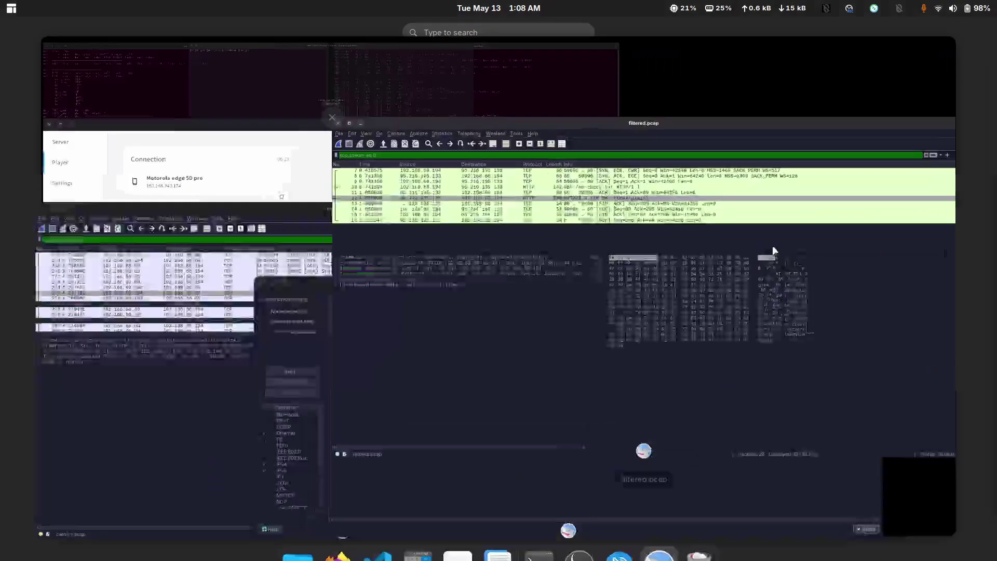
pyautogui.click(181, 42)
pyautogui.click(229, 98)
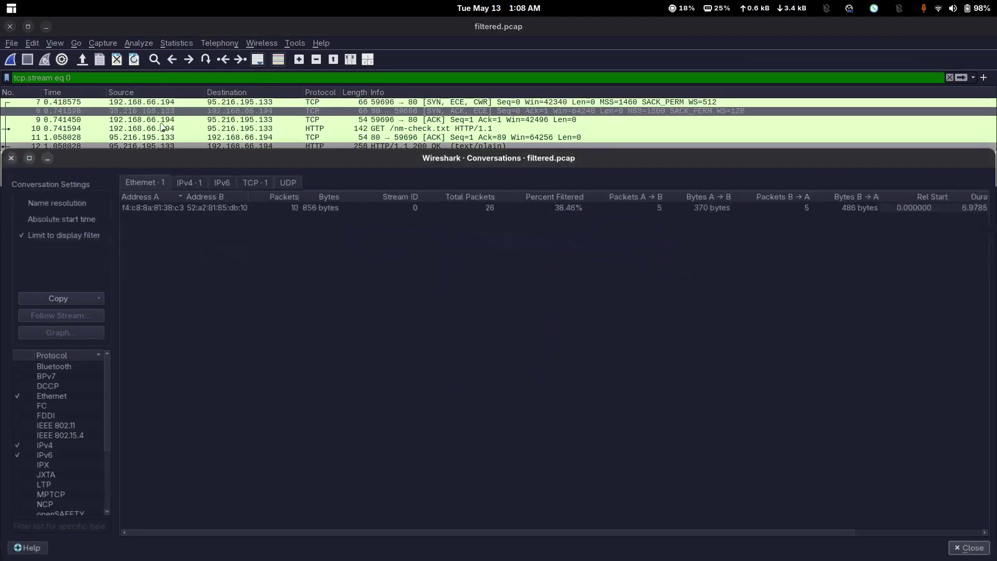
pyautogui.click(61, 234)
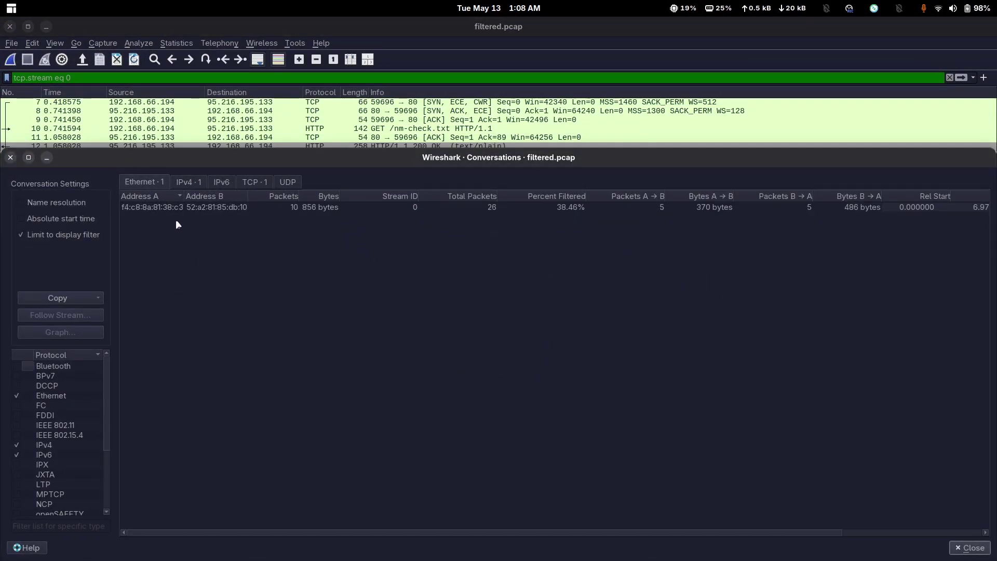
pyautogui.click(74, 238)
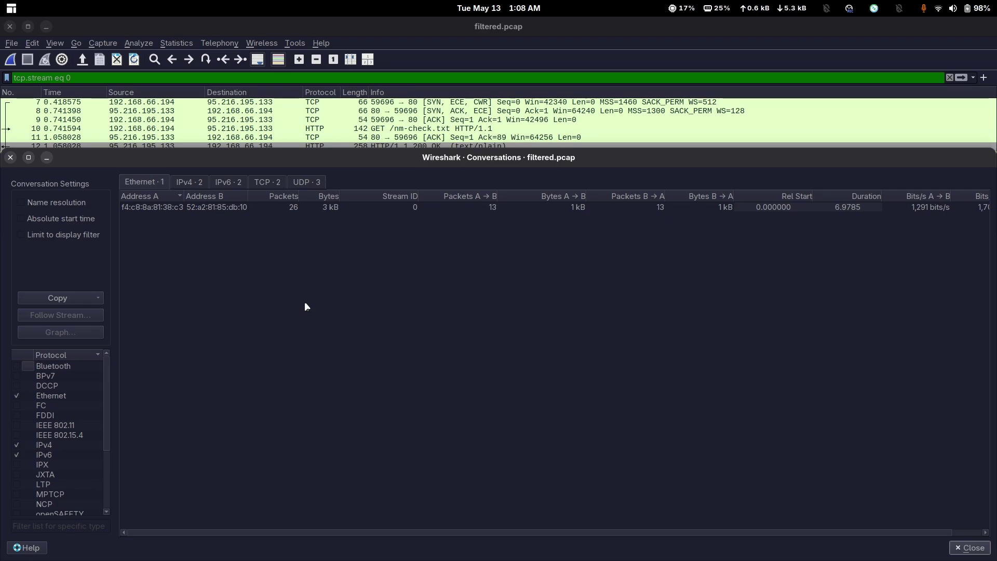
pyautogui.click(11, 157)
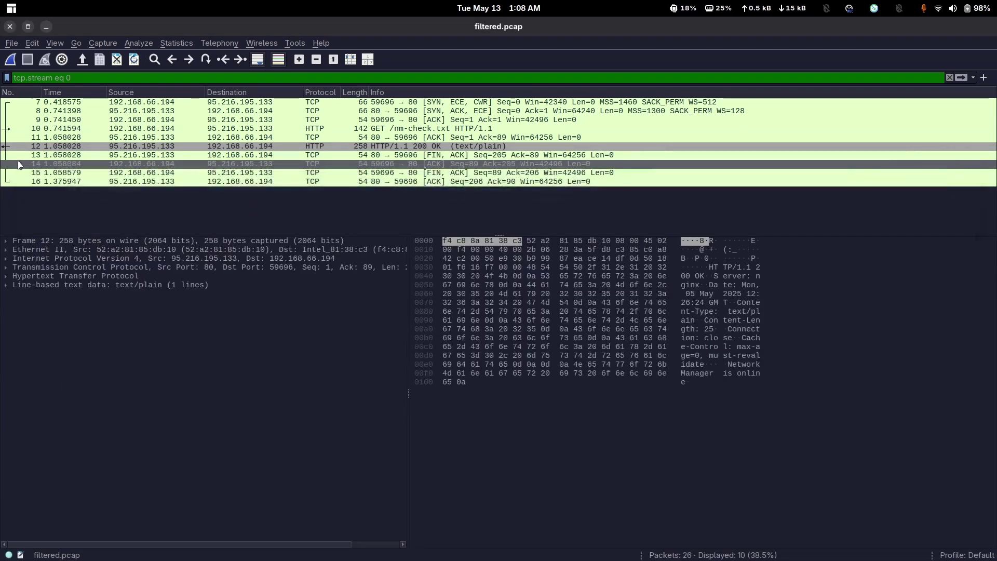
# - Return to the Conversations statistics for capture.pcap and close them
pyautogui.press('super')
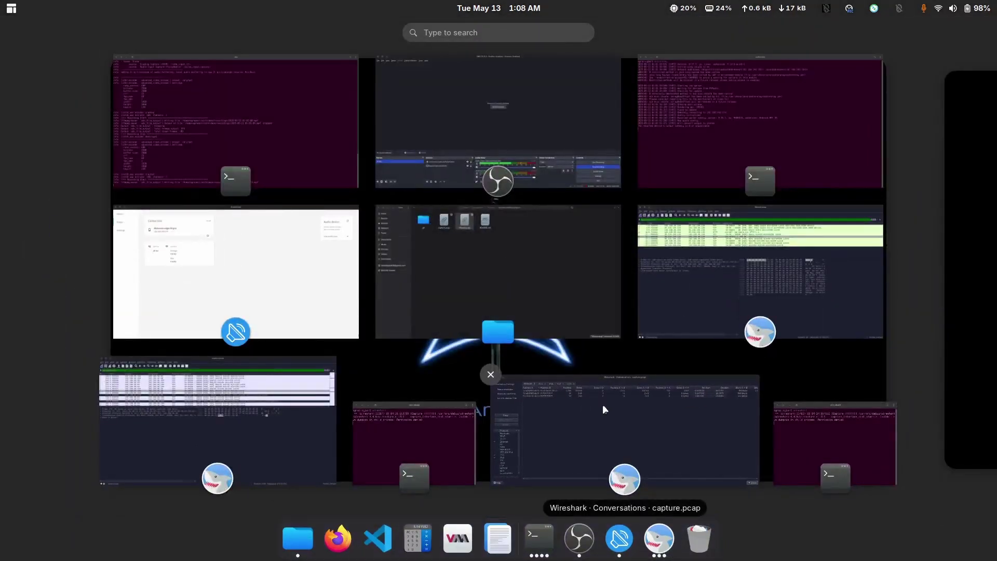
pyautogui.click(575, 433)
pyautogui.click(11, 165)
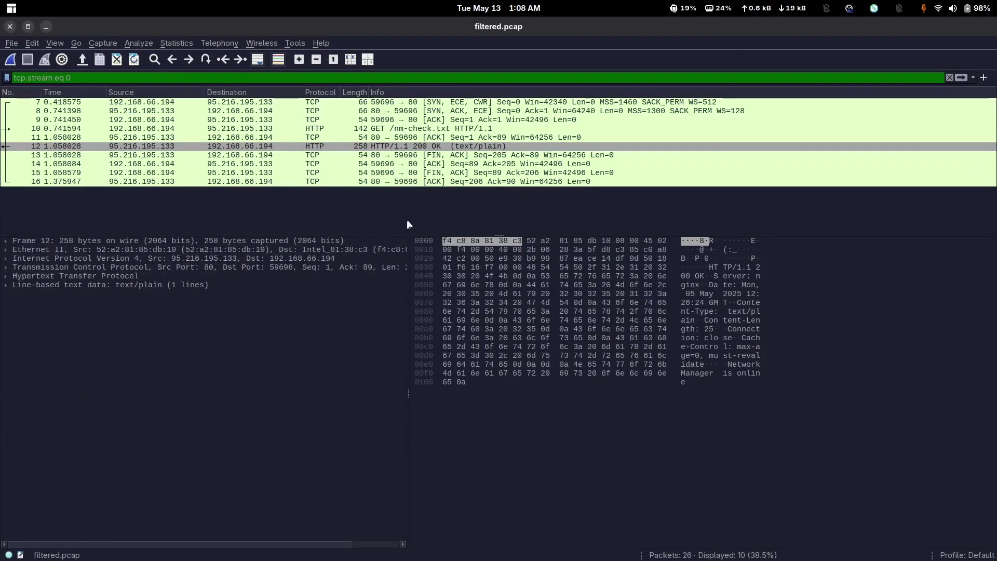
# - Switch to the capture.pcap window, examine its I/O graph of all packets, TCP errors and filtered packets, and close the graph
pyautogui.click(659, 549)
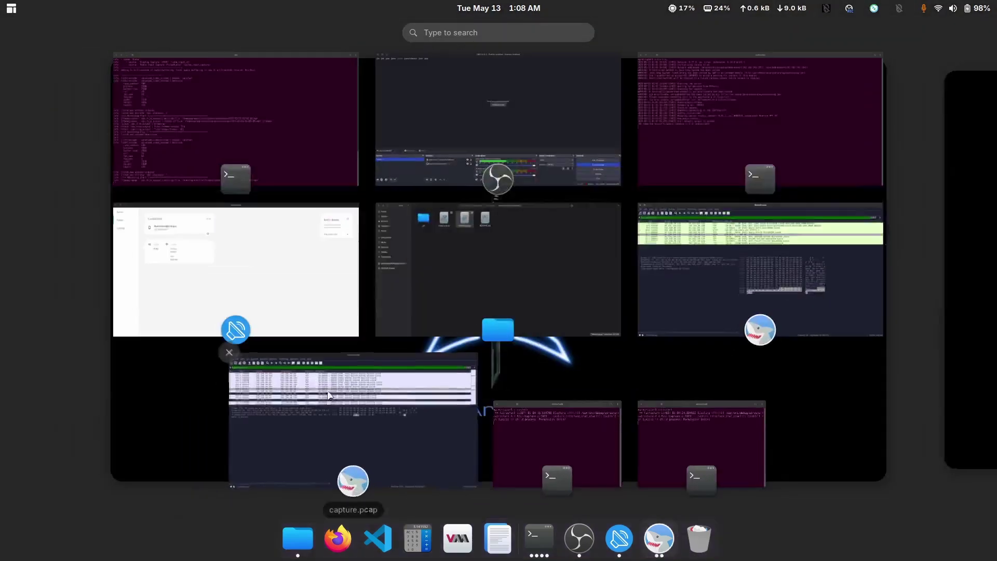
pyautogui.click(340, 401)
pyautogui.click(176, 43)
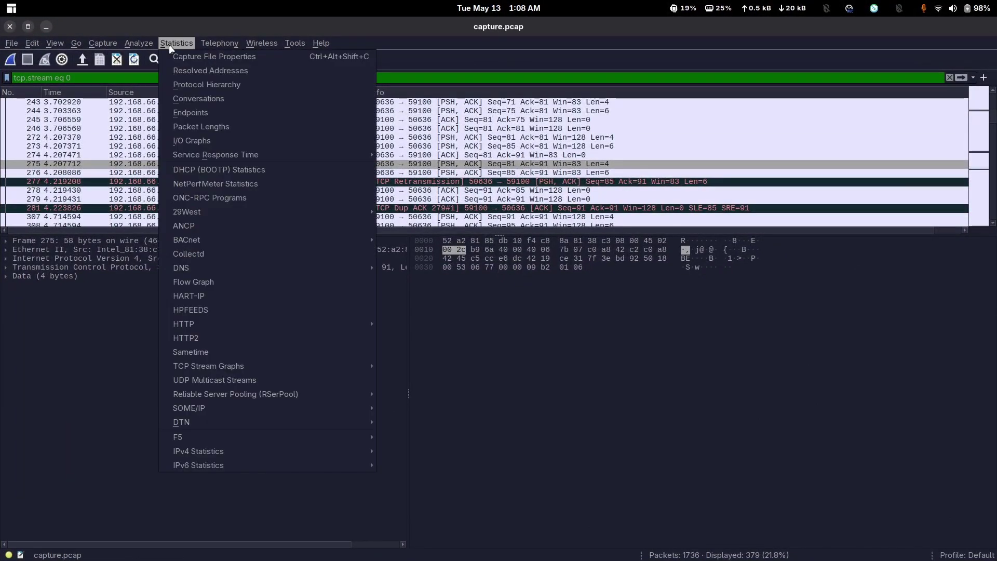
pyautogui.click(179, 139)
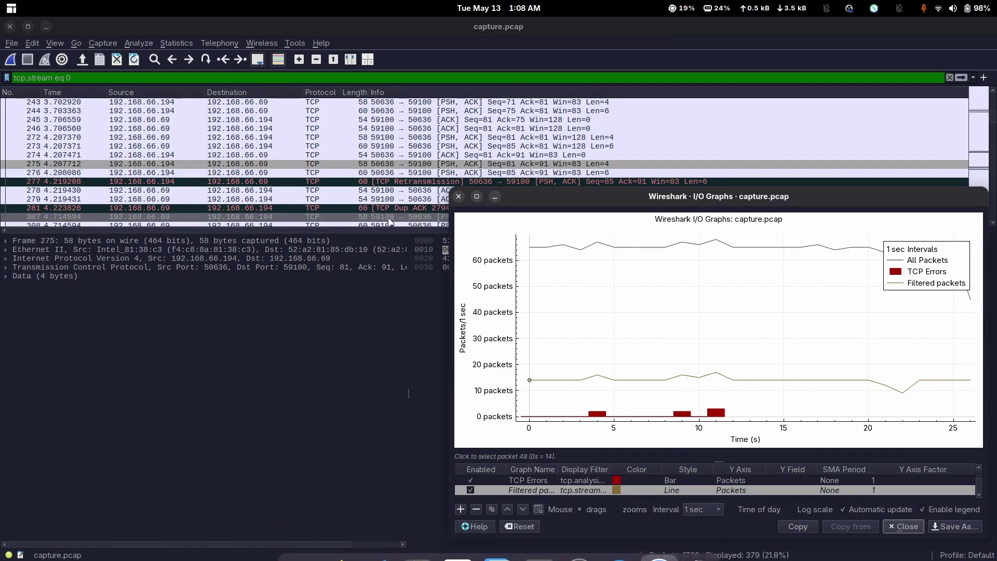
pyautogui.click(458, 196)
# - Reopen the I/O Graphs for capture.pcap and move the graph window aside to make room for a second one
pyautogui.click(176, 43)
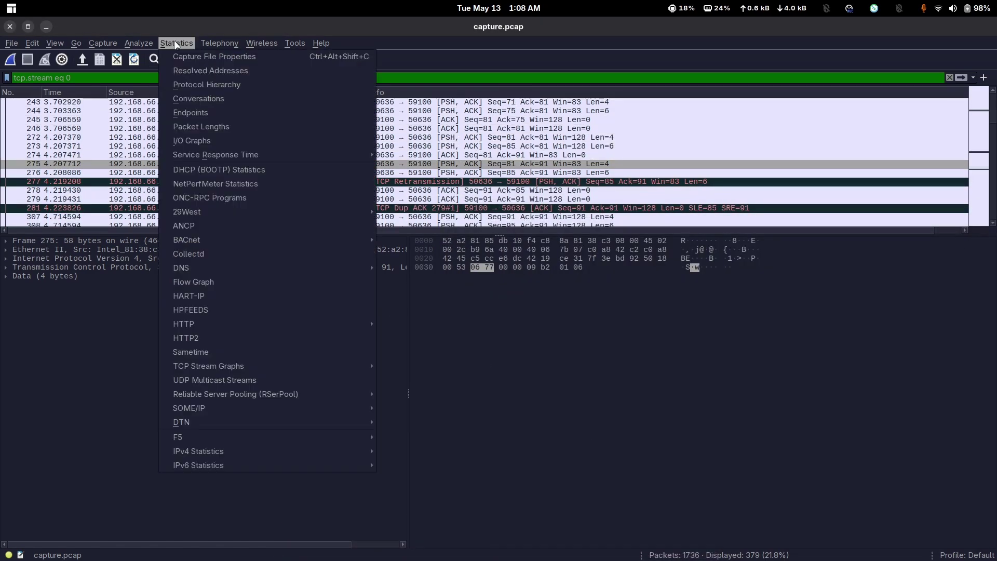
pyautogui.click(187, 140)
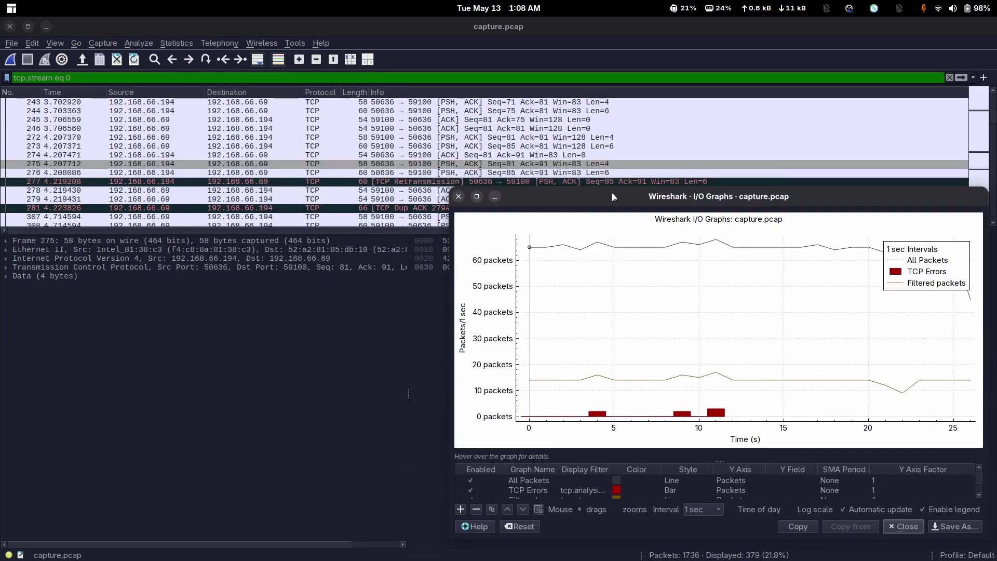
pyautogui.moveTo(612, 192); pyautogui.dragTo(290, 201)
# - Switch to the filtered.pcap window and open its I/O Graphs
pyautogui.press('super')
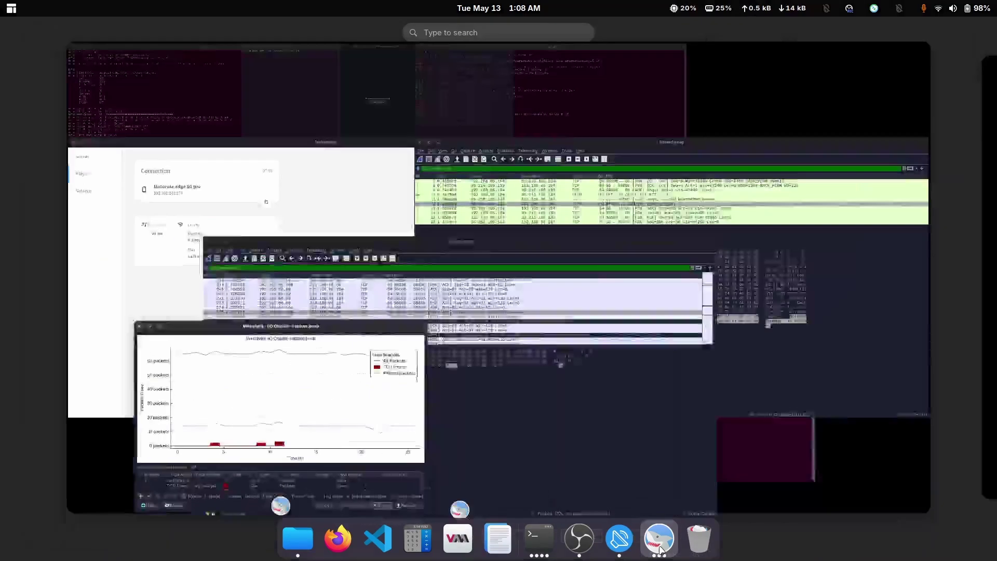
pyautogui.click(759, 250)
pyautogui.click(176, 42)
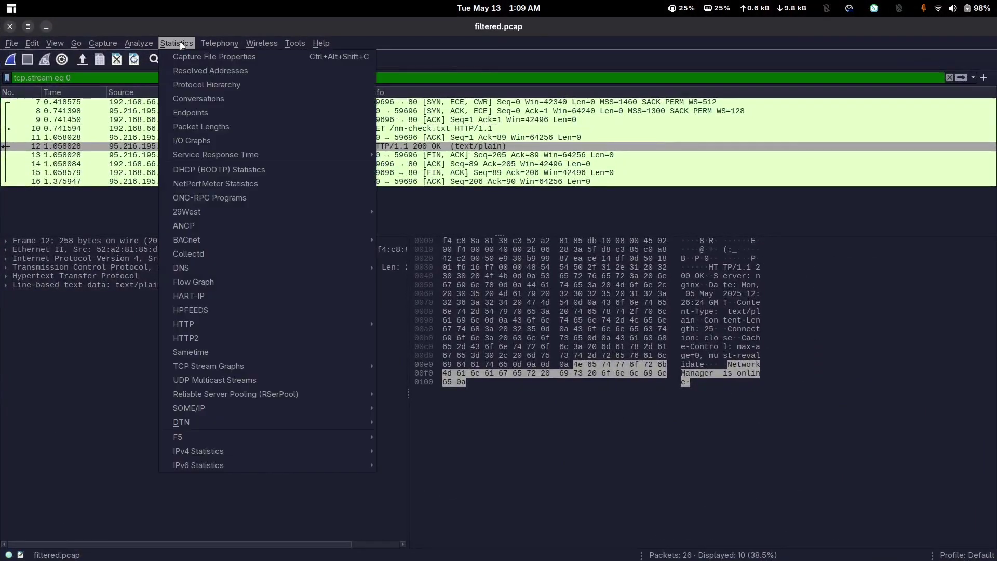
pyautogui.click(187, 142)
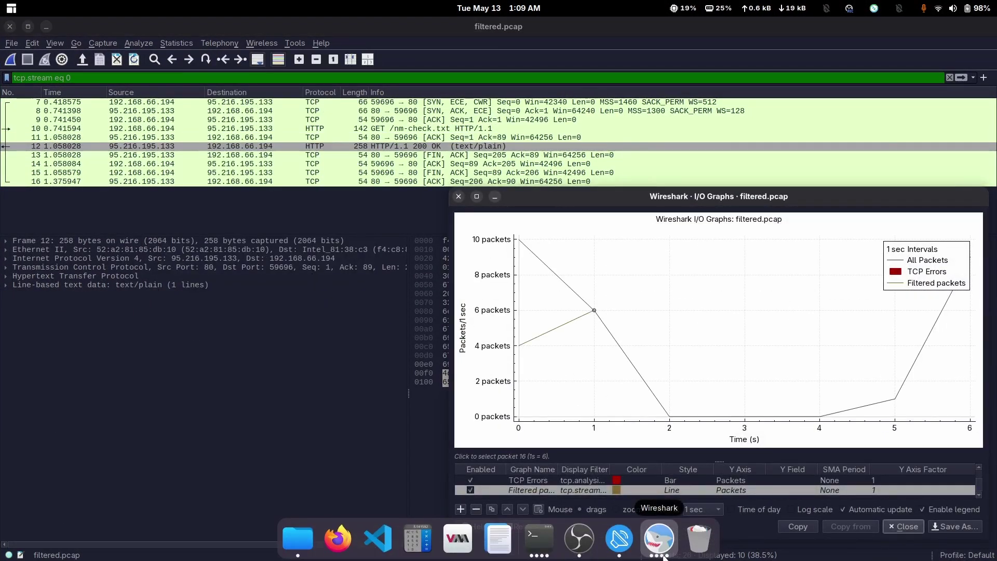
# - Show the I/O graphs of capture.pcap and filtered.pcap side by side, briefly maximizing the filtered.pcap graph and restoring its size
pyautogui.click(658, 538)
pyautogui.click(281, 444)
pyautogui.moveTo(507, 196); pyautogui.dragTo(350, 194)
pyautogui.doubleClick(711, 200)
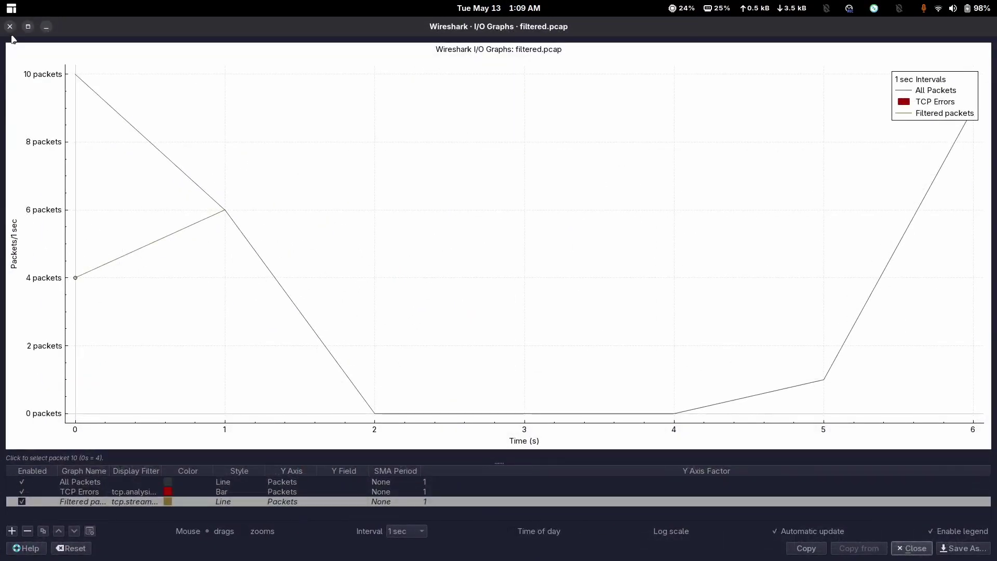
pyautogui.doubleClick(499, 26)
pyautogui.click(319, 201)
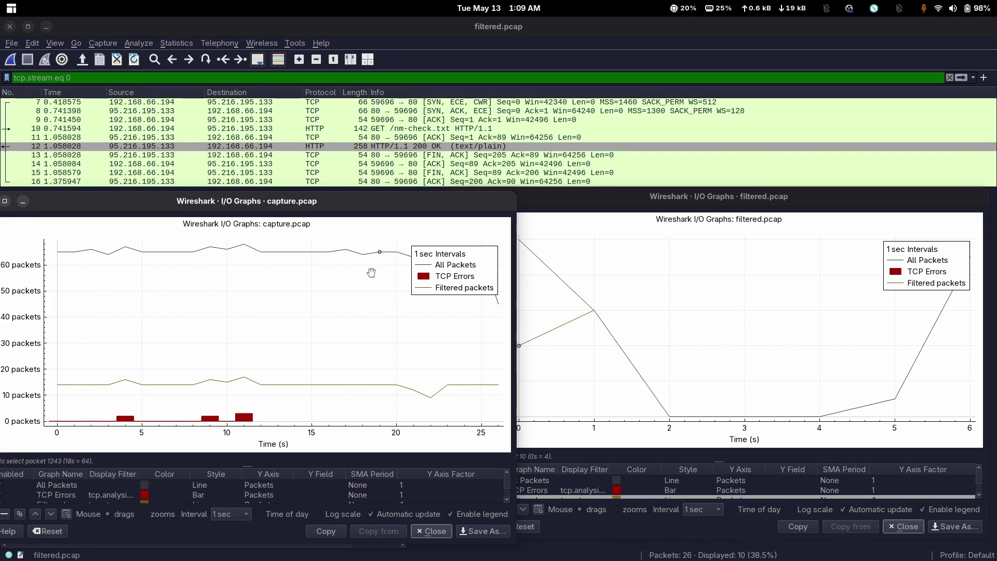
# - Compare the packet rates over time in the filtered.pcap and capture.pcap I/O graphs
pyautogui.click(744, 211)
pyautogui.click(596, 333)
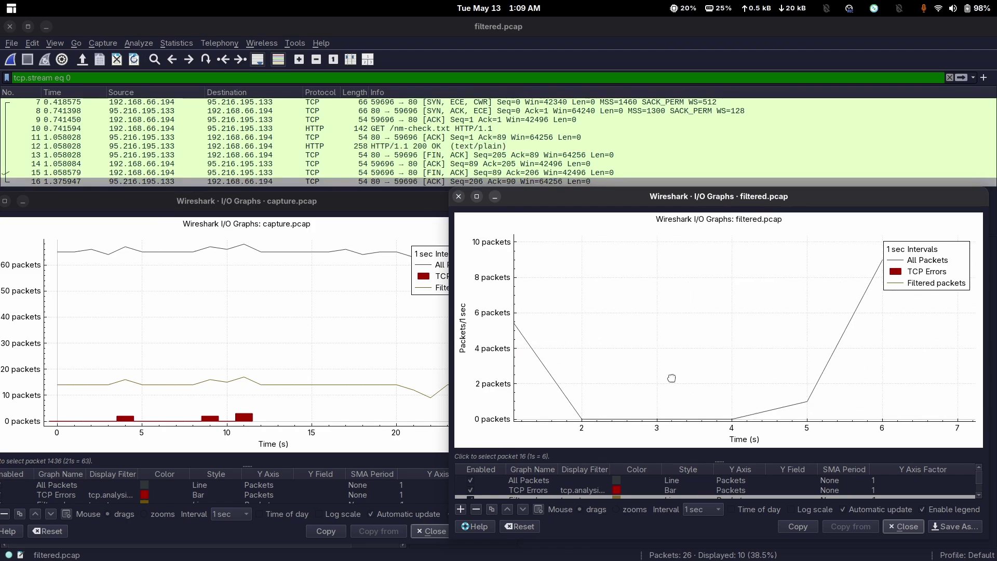
pyautogui.moveTo(775, 398); pyautogui.dragTo(528, 318)
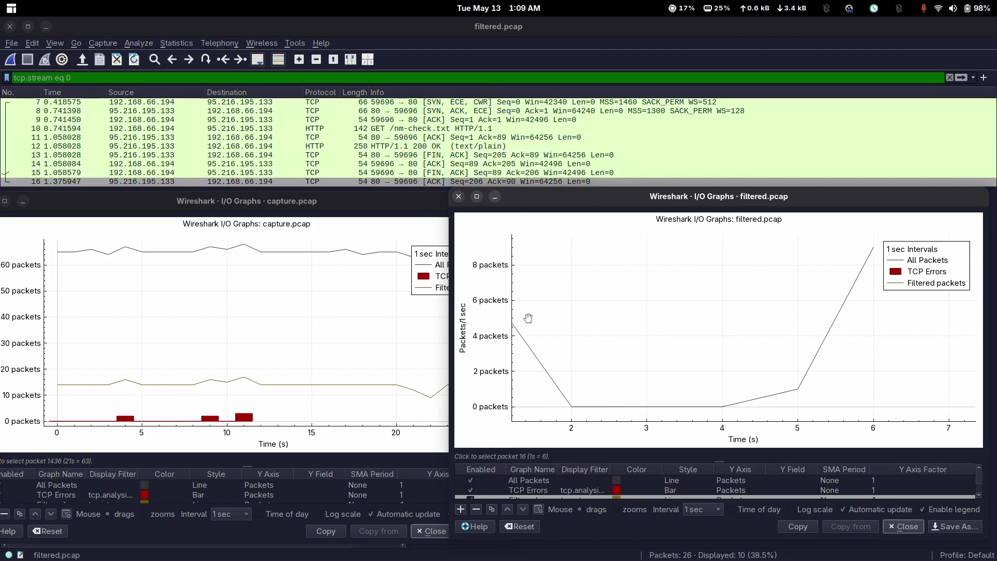
pyautogui.scroll(1, 226, 311)
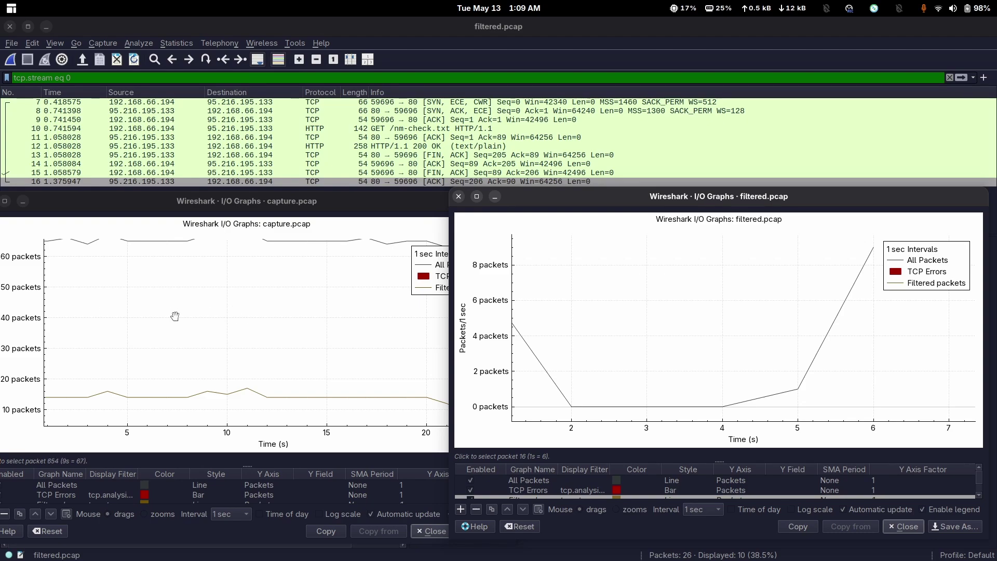
pyautogui.click(203, 217)
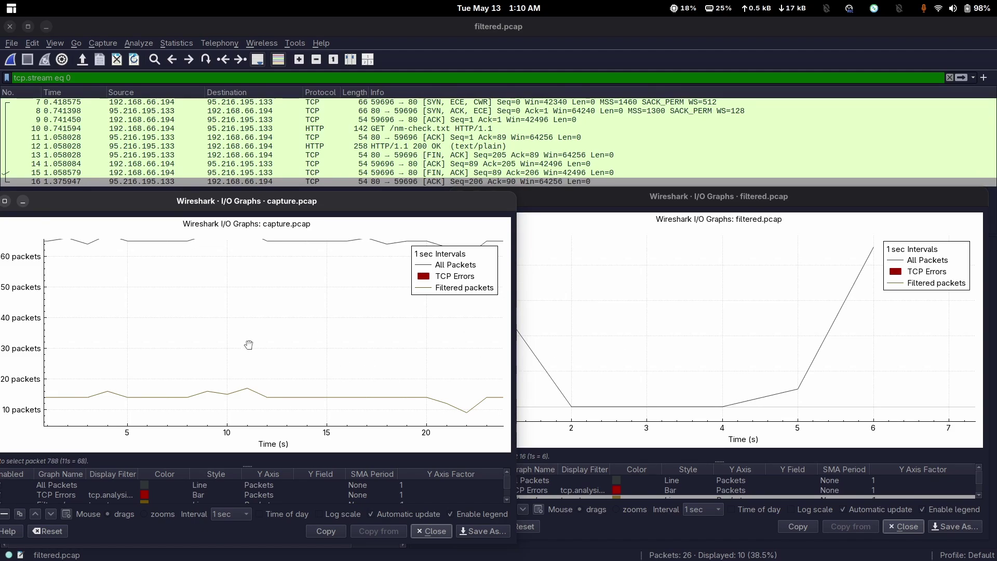
pyautogui.click(796, 195)
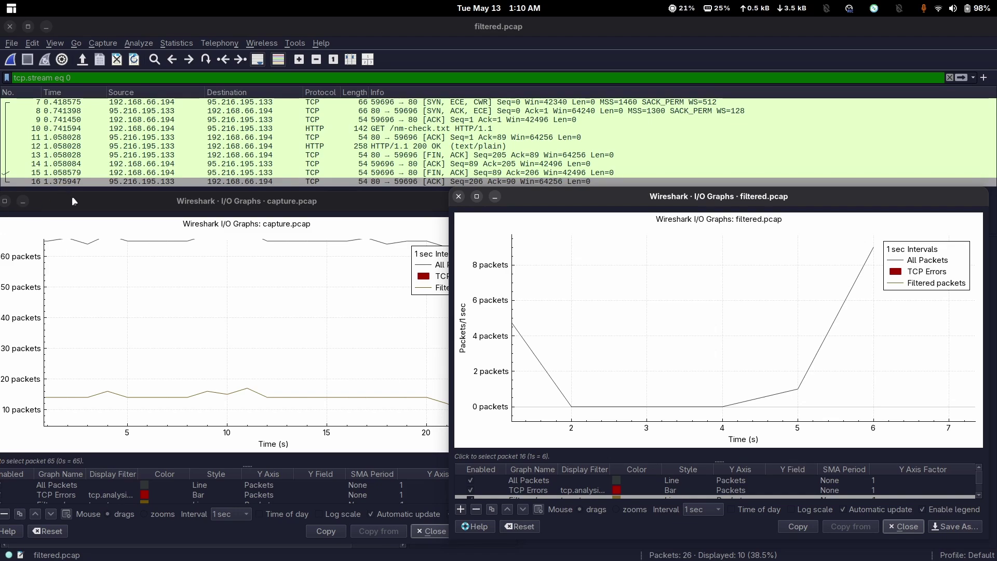
# - Close the I/O Graphs windows of both capture.pcap and filtered.pcap
pyautogui.moveTo(72, 195); pyautogui.dragTo(110, 208)
pyautogui.click(25, 212)
pyautogui.click(459, 196)
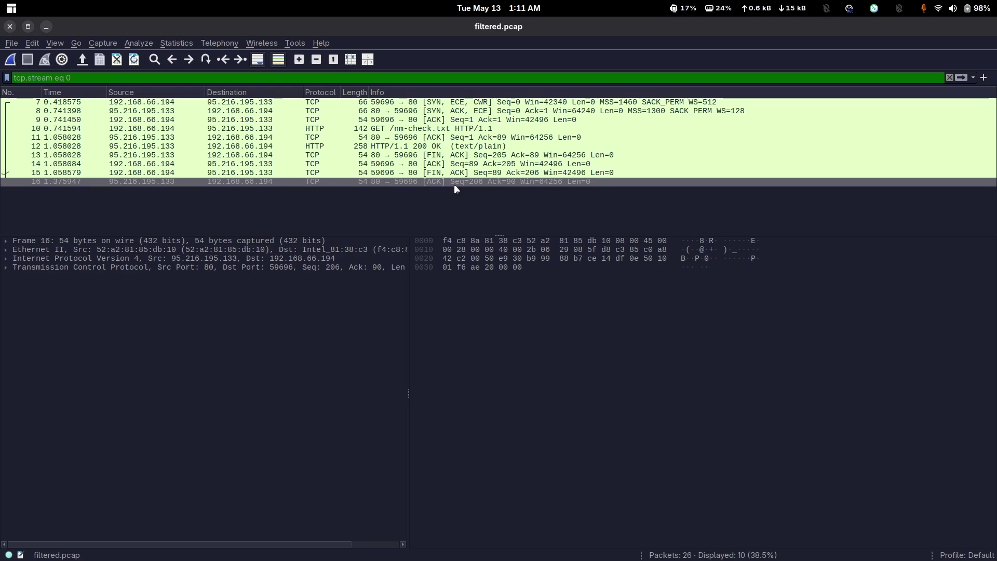
# - Switch to the capture.pcap window and open the Configuration Profiles dialog
pyautogui.moveTo(660, 542)
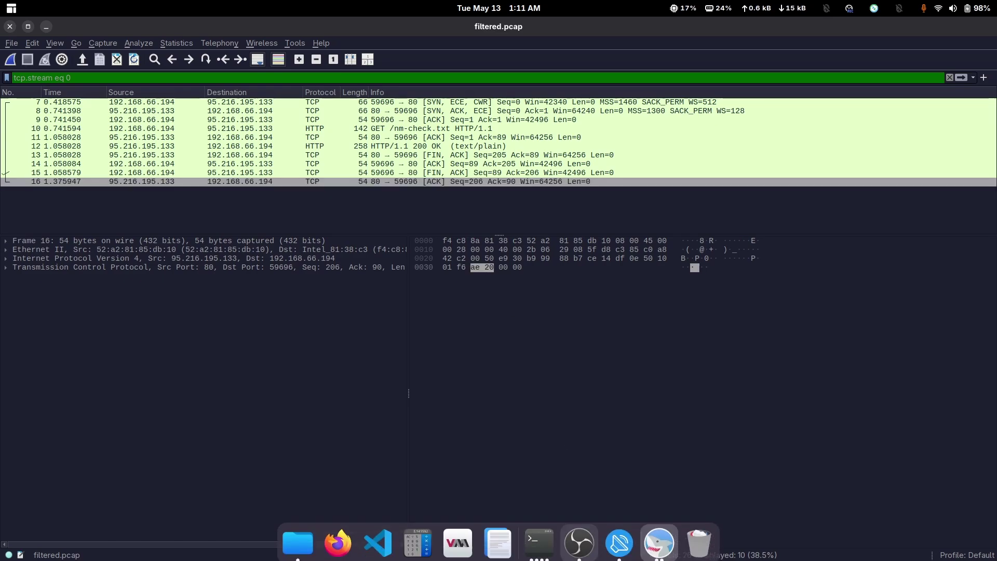
pyautogui.click(661, 543)
pyautogui.click(329, 423)
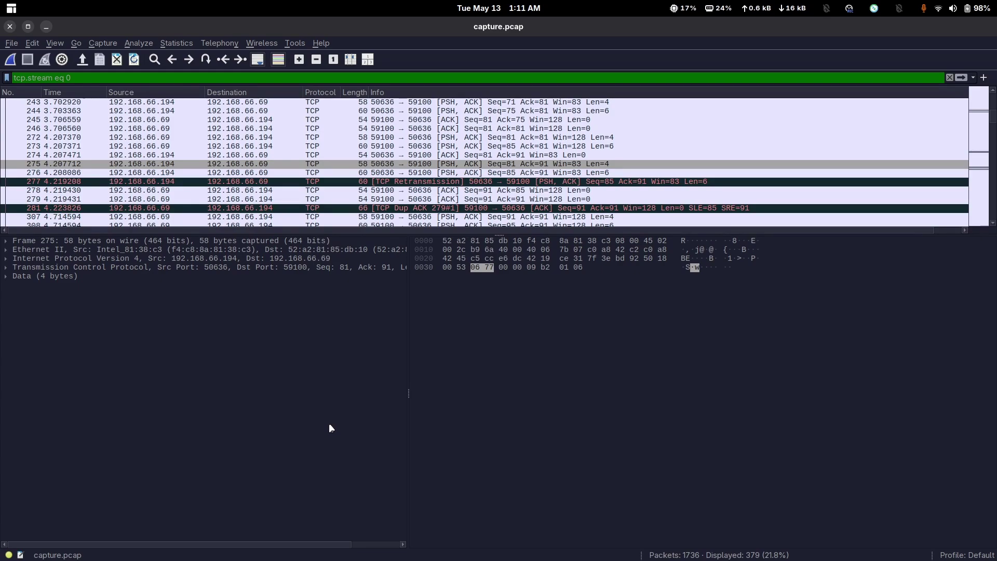
pyautogui.click(15, 45)
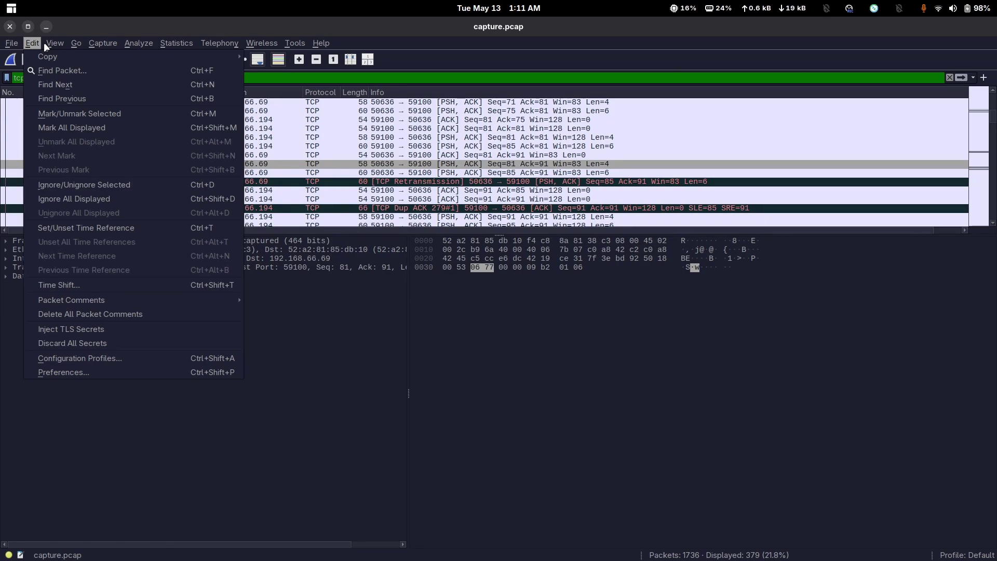
pyautogui.moveTo(34, 54)
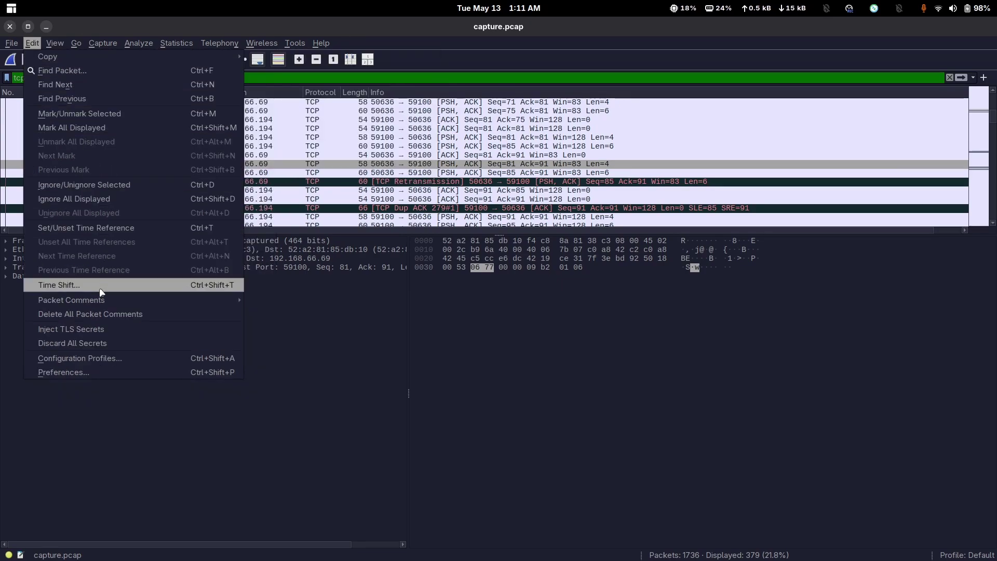
pyautogui.click(104, 358)
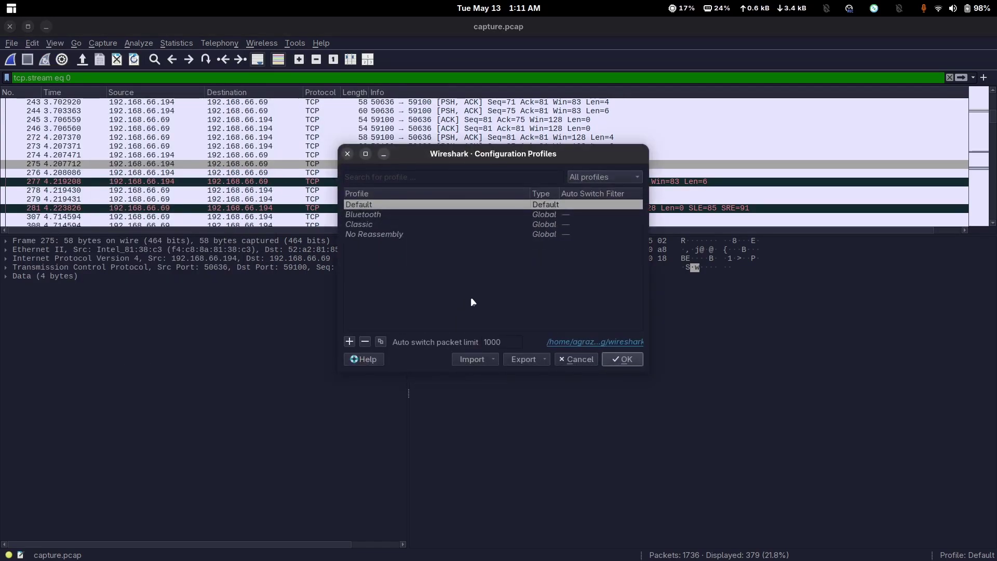
# - Try to export the configuration profiles
pyautogui.click(524, 363)
pyautogui.click(524, 372)
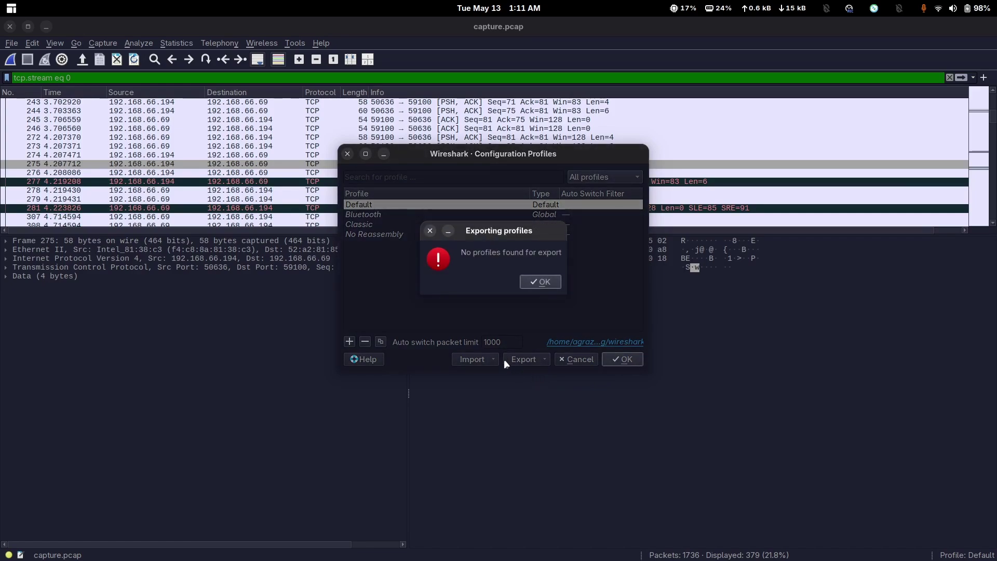
pyautogui.click(541, 281)
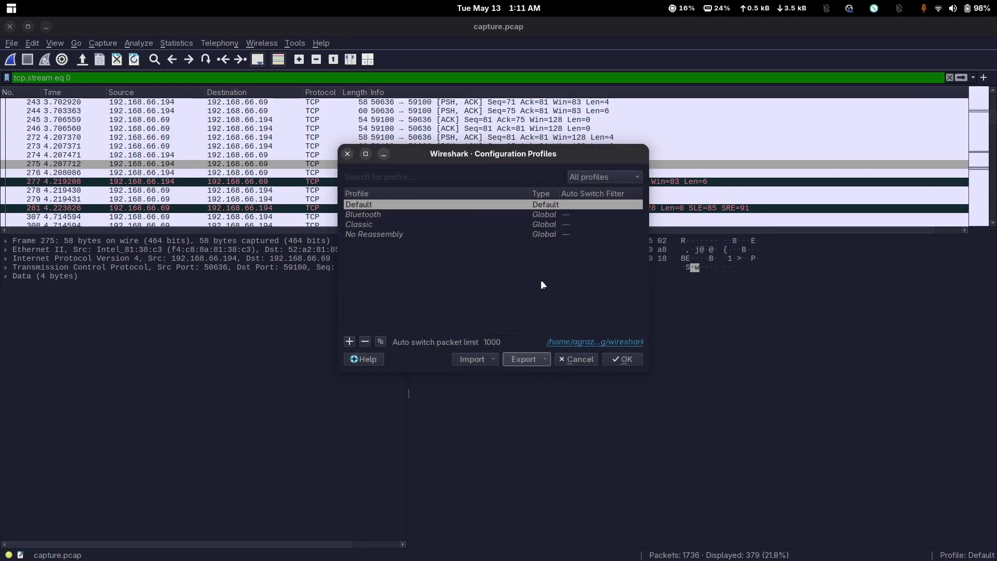
# - Create a personal configuration profile named with the author's first name followed by "-analysis"
pyautogui.click(406, 234)
pyautogui.click(406, 224)
pyautogui.click(406, 213)
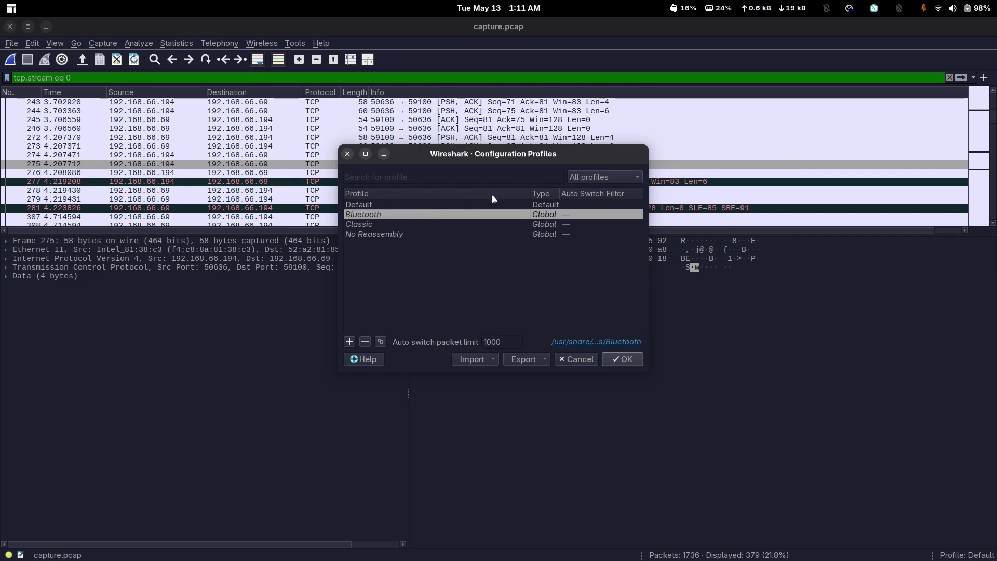
pyautogui.click(419, 205)
pyautogui.click(350, 341)
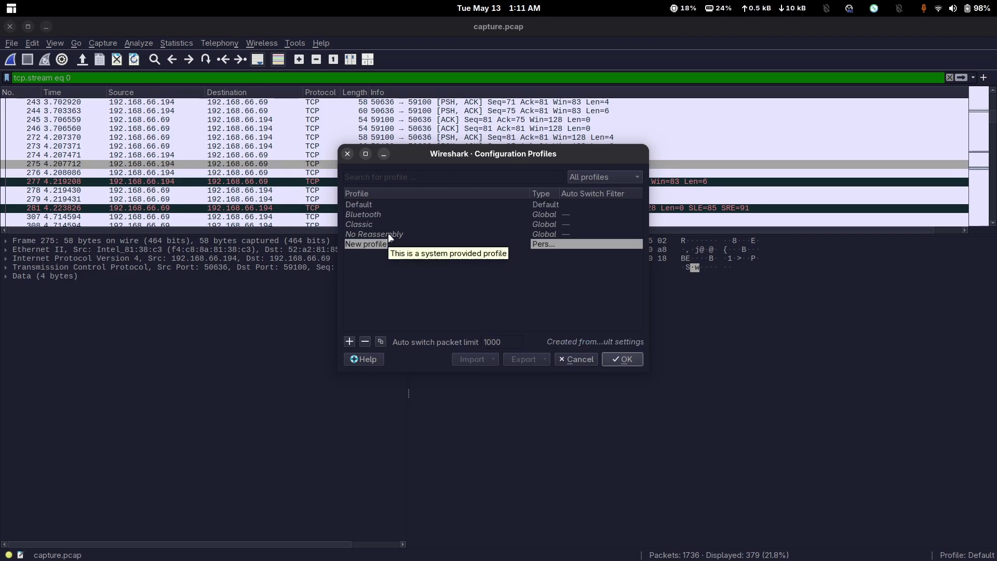
pyautogui.write('agraj-a')
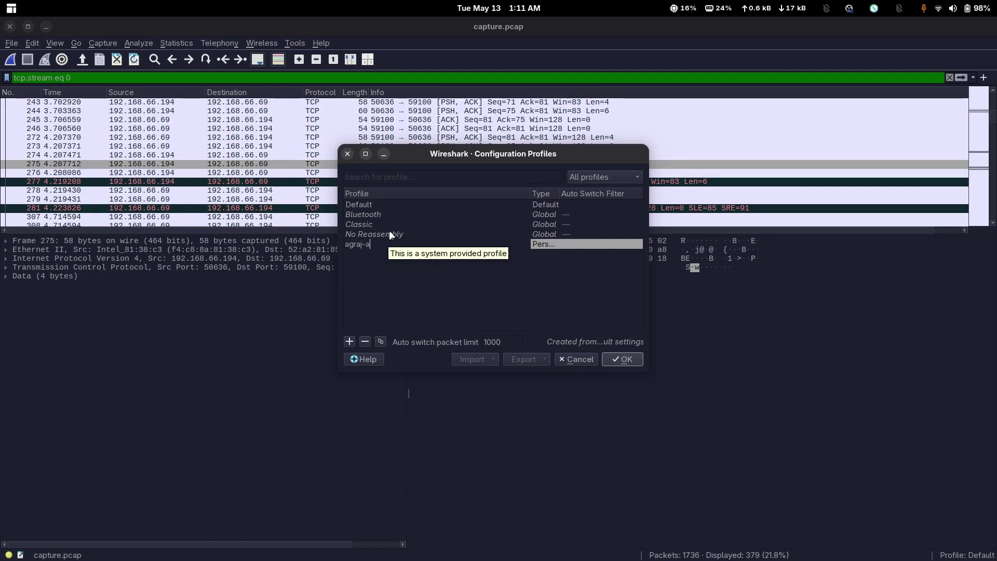
pyautogui.write('nalysi')
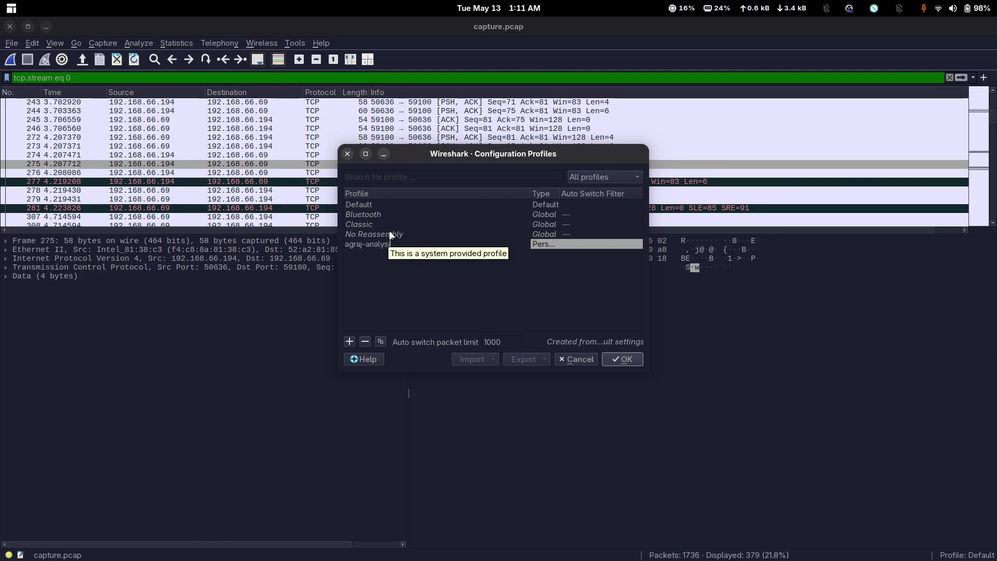
pyautogui.write('s')
pyautogui.press('Return')
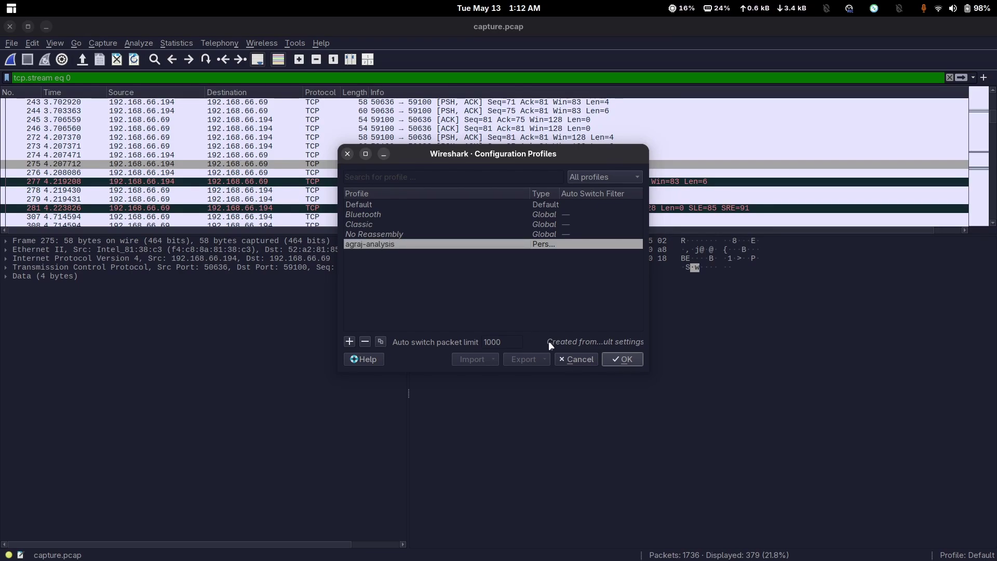
# - Apply the No Reassembly profile to capture.pcap and reopen the Configuration Profiles dialog
pyautogui.click(442, 234)
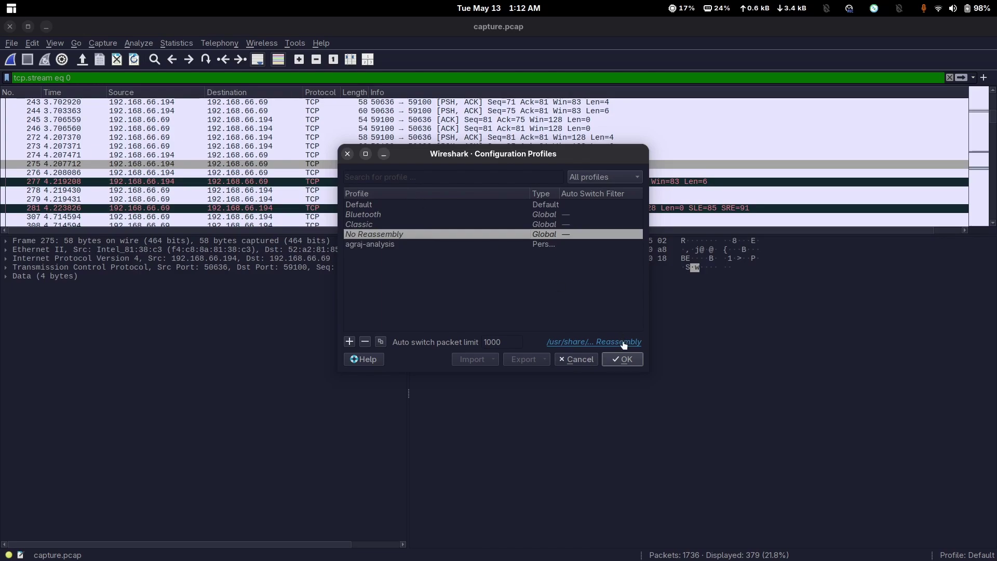
pyautogui.click(625, 359)
pyautogui.click(27, 44)
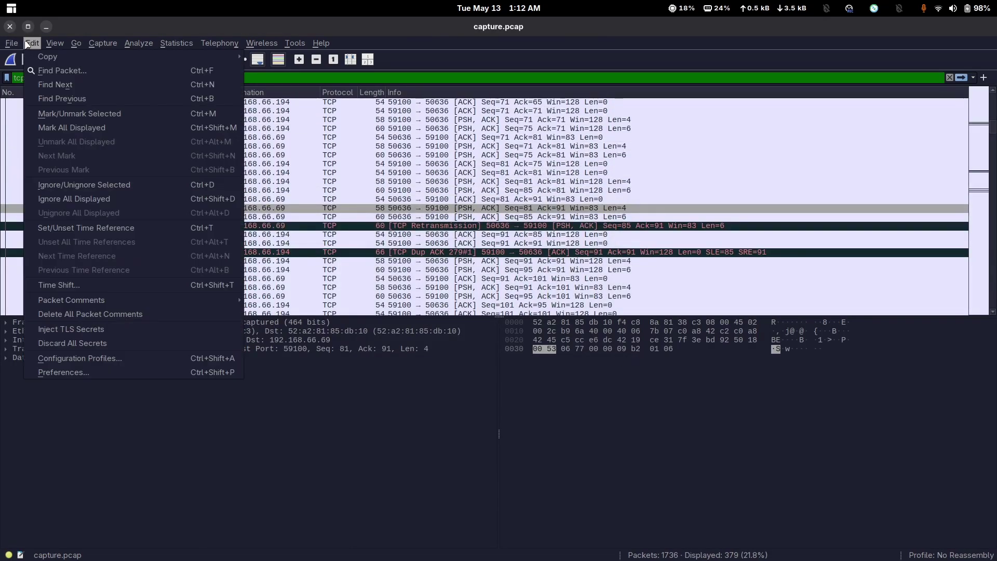
pyautogui.click(132, 357)
pyautogui.click(377, 254)
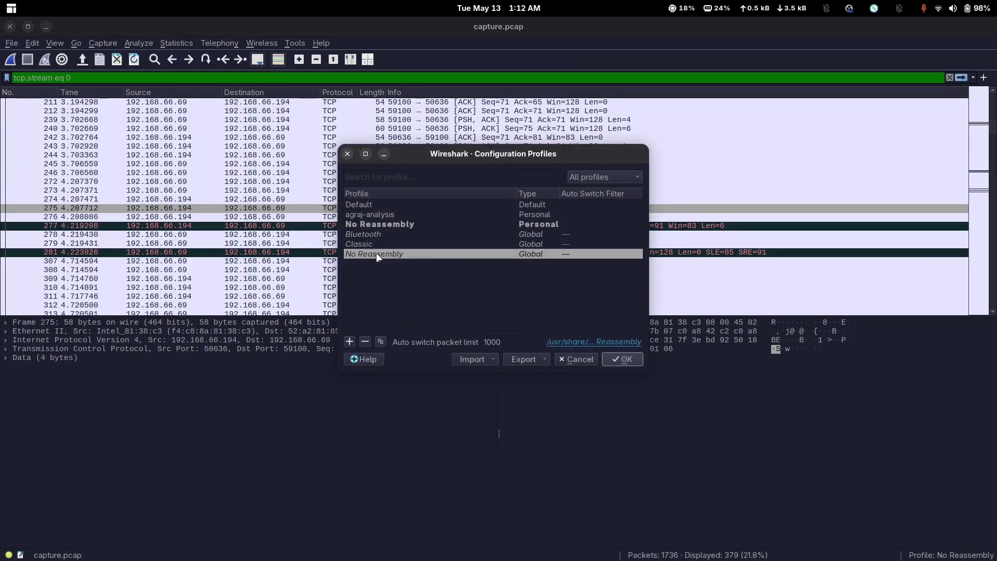
# - Try to export only the personal analysis profile as a zip file into Documents/Projects/packet-sniffing-project, naming it after the profile
pyautogui.click(384, 215)
pyautogui.click(526, 358)
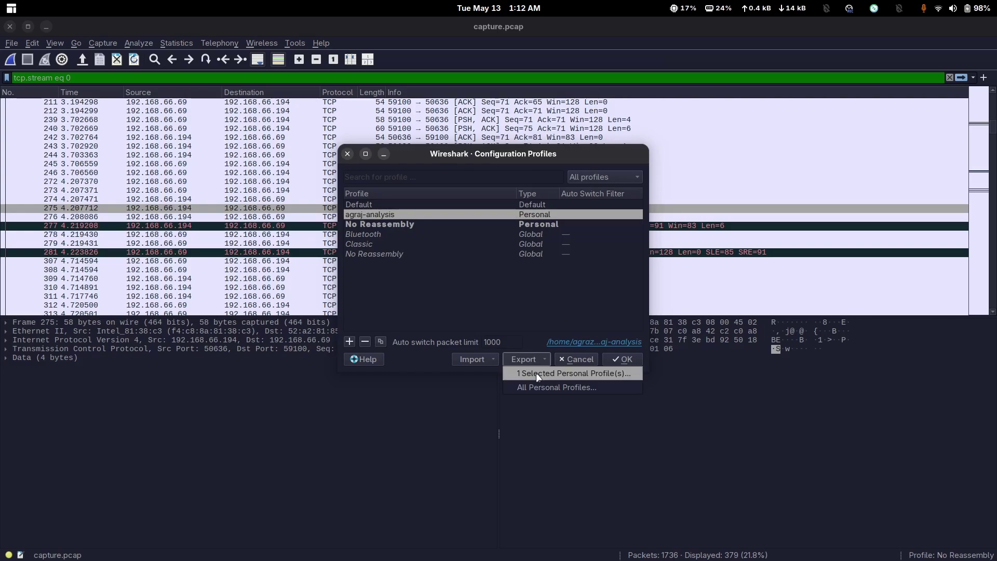
pyautogui.click(537, 374)
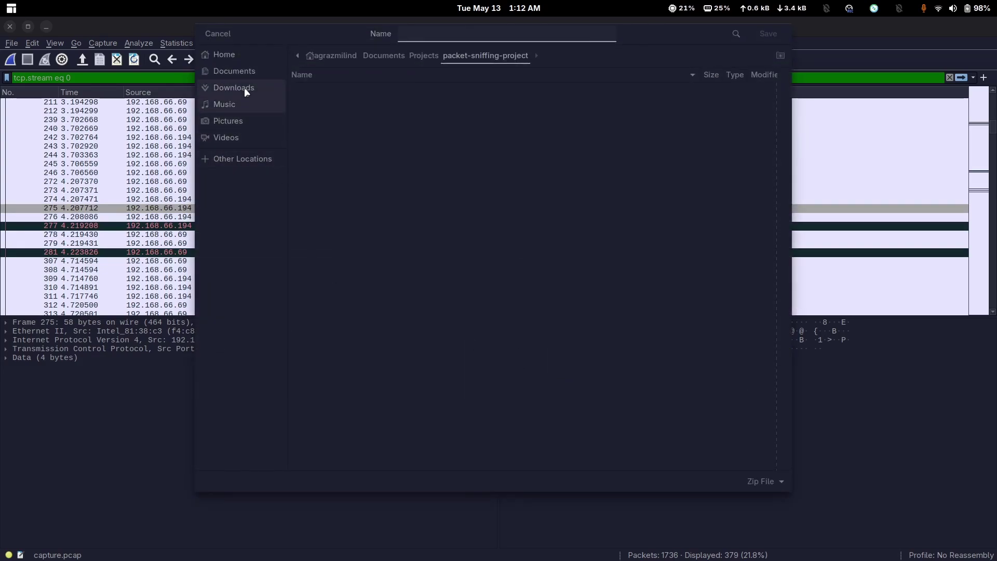
pyautogui.click(234, 71)
pyautogui.doubleClick(328, 310)
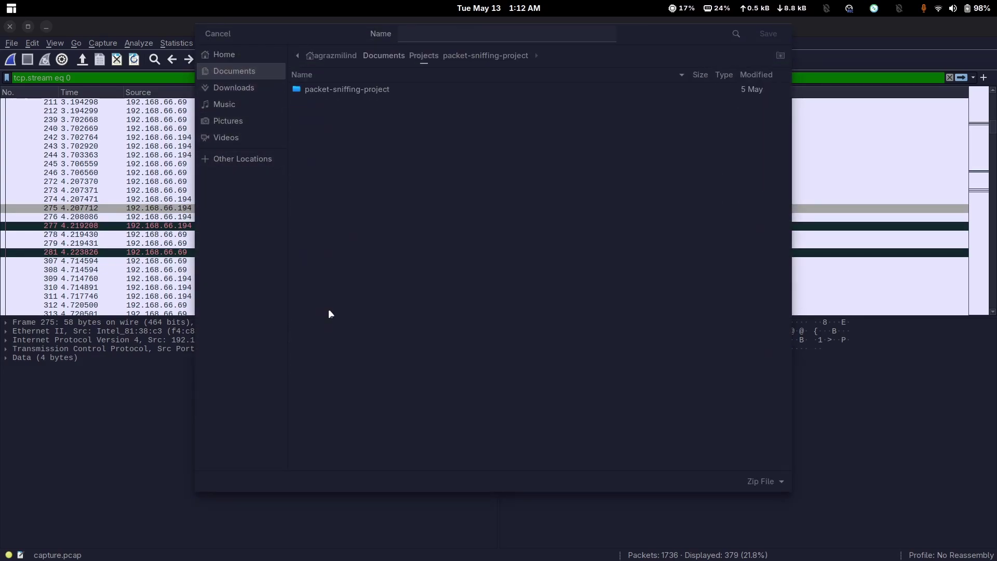
pyautogui.doubleClick(335, 90)
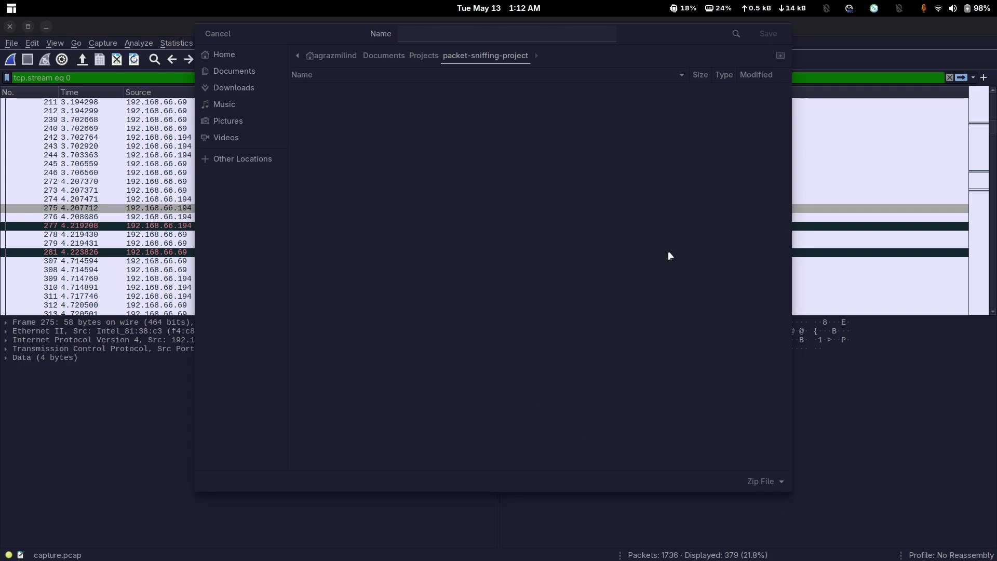
pyautogui.click(431, 33)
pyautogui.write('a')
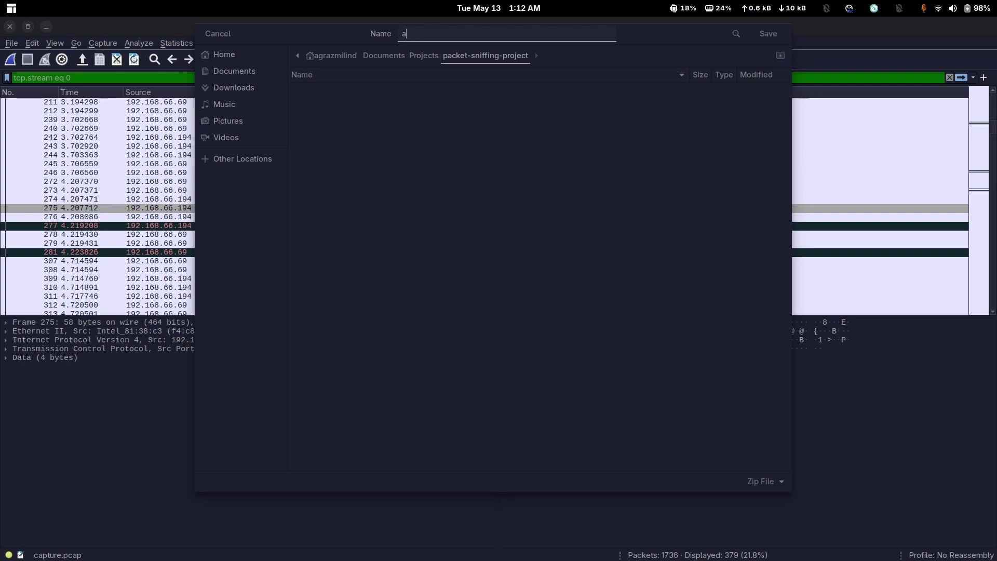
pyautogui.write('graj-analysio')
pyautogui.click(762, 34)
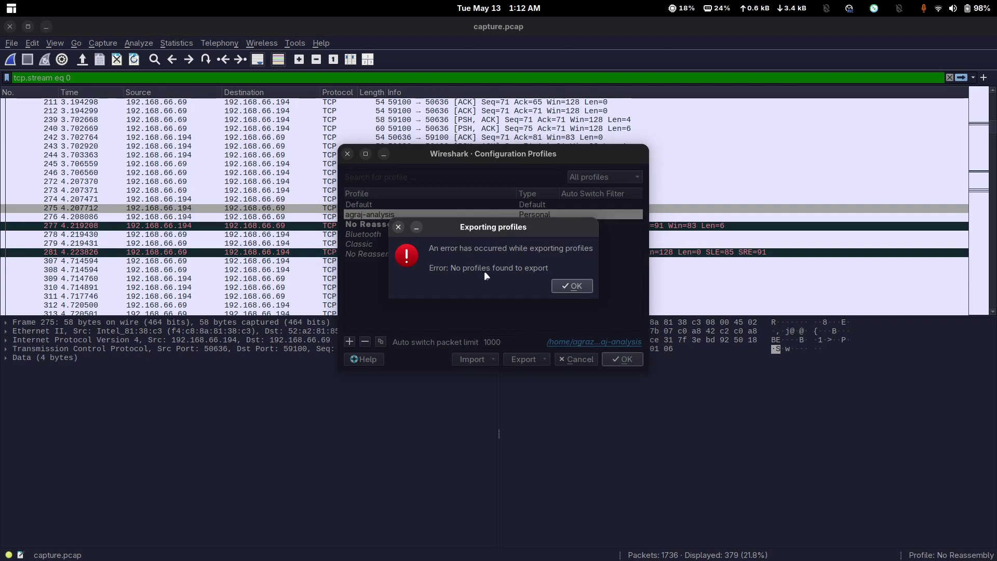
pyautogui.click(563, 289)
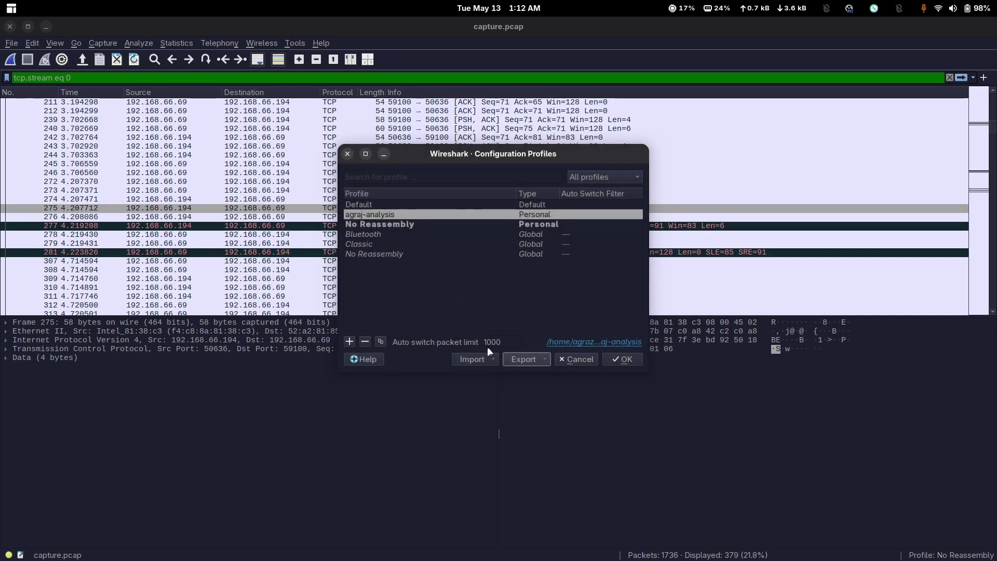
# - Export all personal profiles as a zip file in the packet-sniffing-project folder, named after the analysis profile
pyautogui.click(524, 359)
pyautogui.click(564, 388)
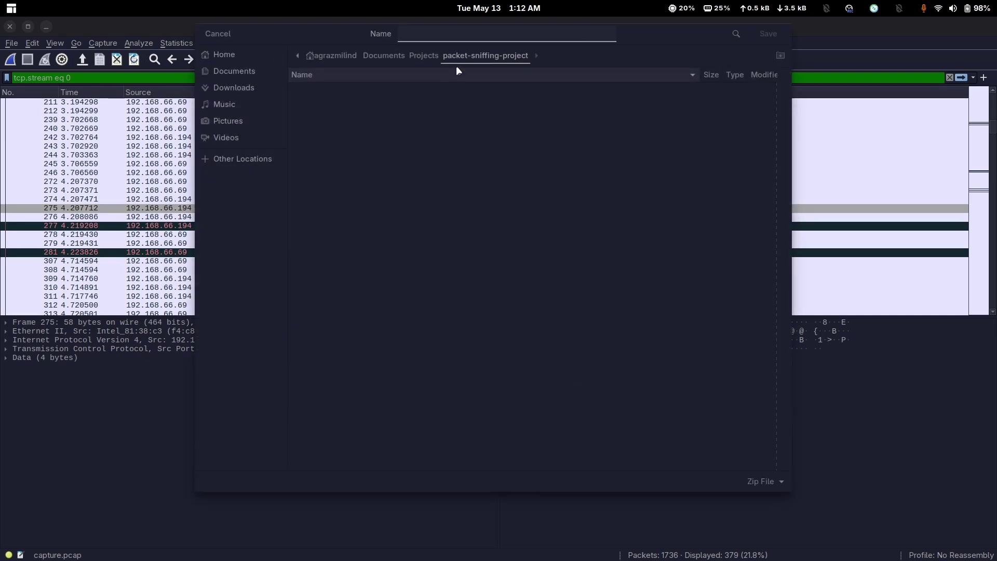
pyautogui.write('a')
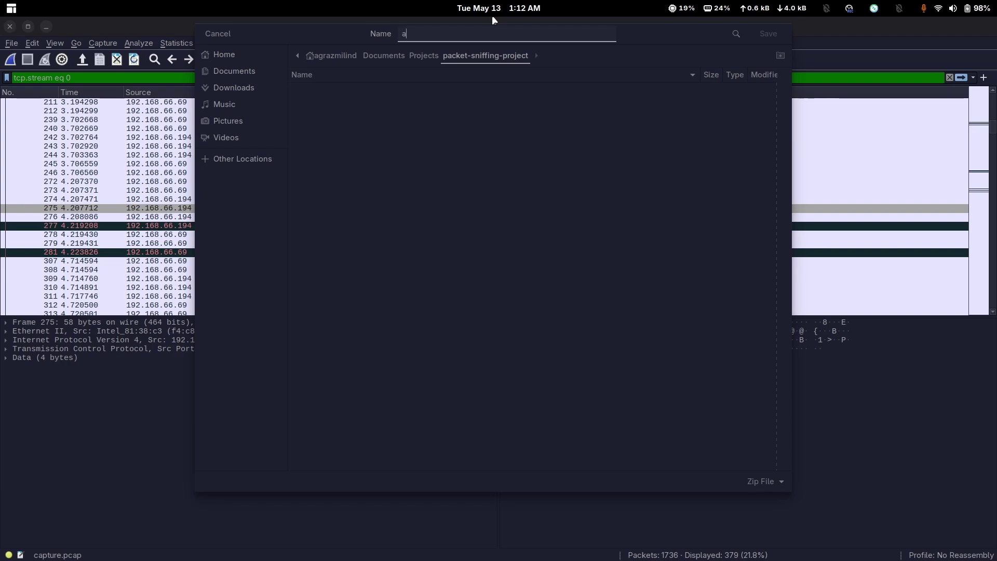
pyautogui.write('graj-analysis')
pyautogui.press('Return')
pyautogui.click(529, 280)
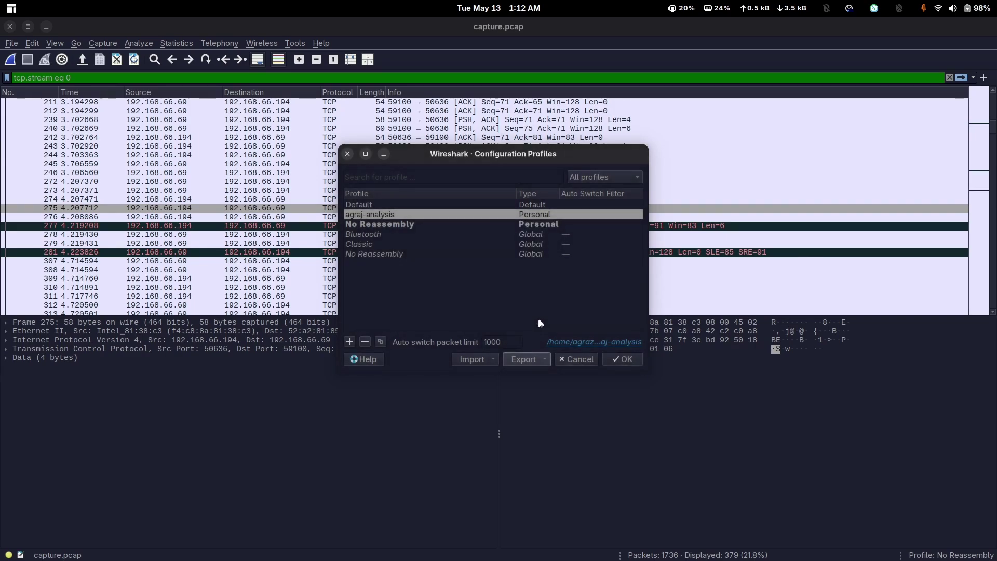
# - Accept the Configuration Profiles dialog and close the capture.pcap and filtered.pcap windows
pyautogui.click(622, 359)
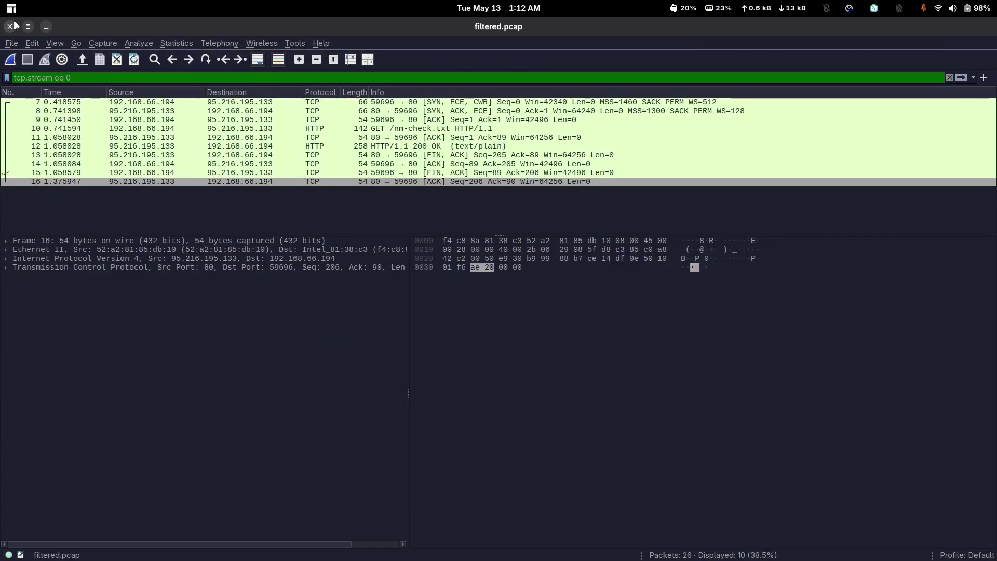
pyautogui.click(10, 26)
# - Minimize the remaining open windows, including both terminals, to clear the desktop
pyautogui.click(46, 27)
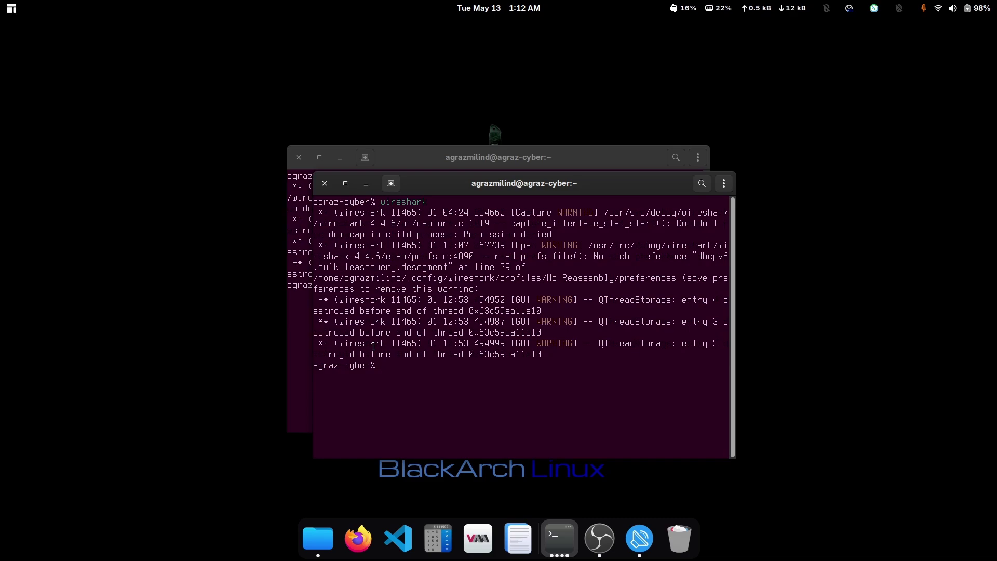
pyautogui.click(362, 188)
pyautogui.click(341, 159)
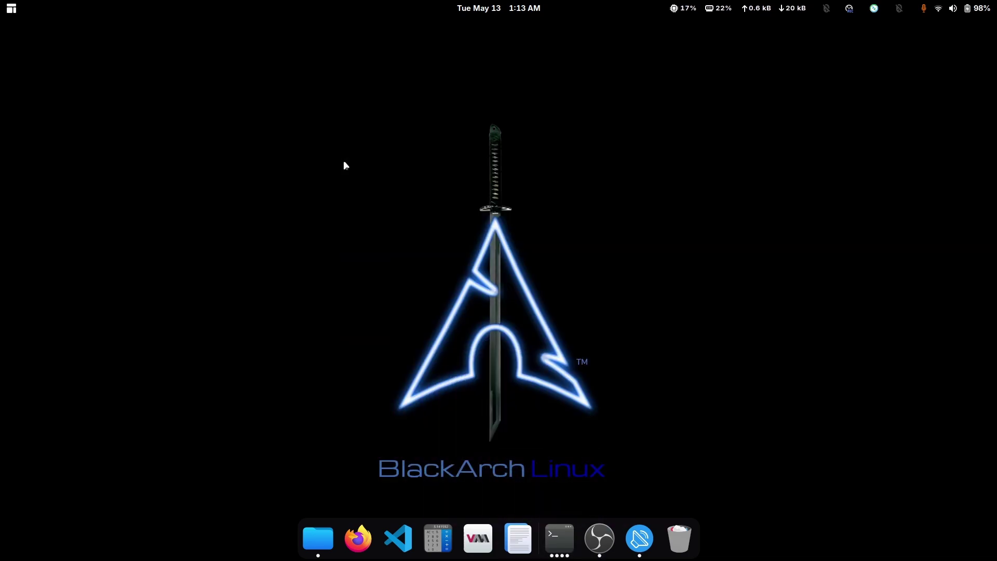